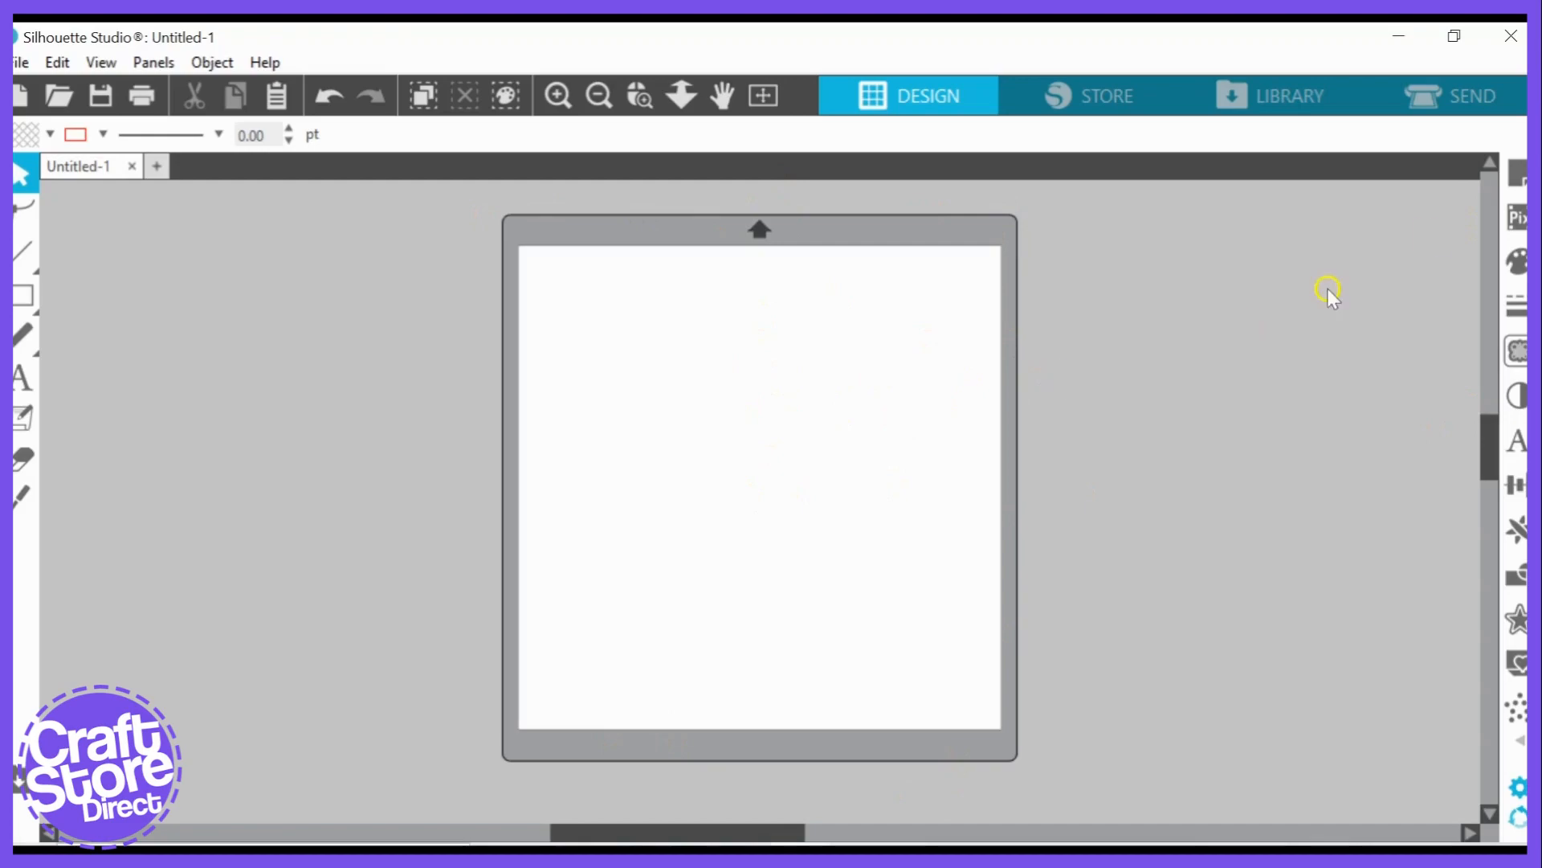
- Open the page setup settings and check which cutting machines are available
{"action": "left_click", "coordinate": [1518, 177]}
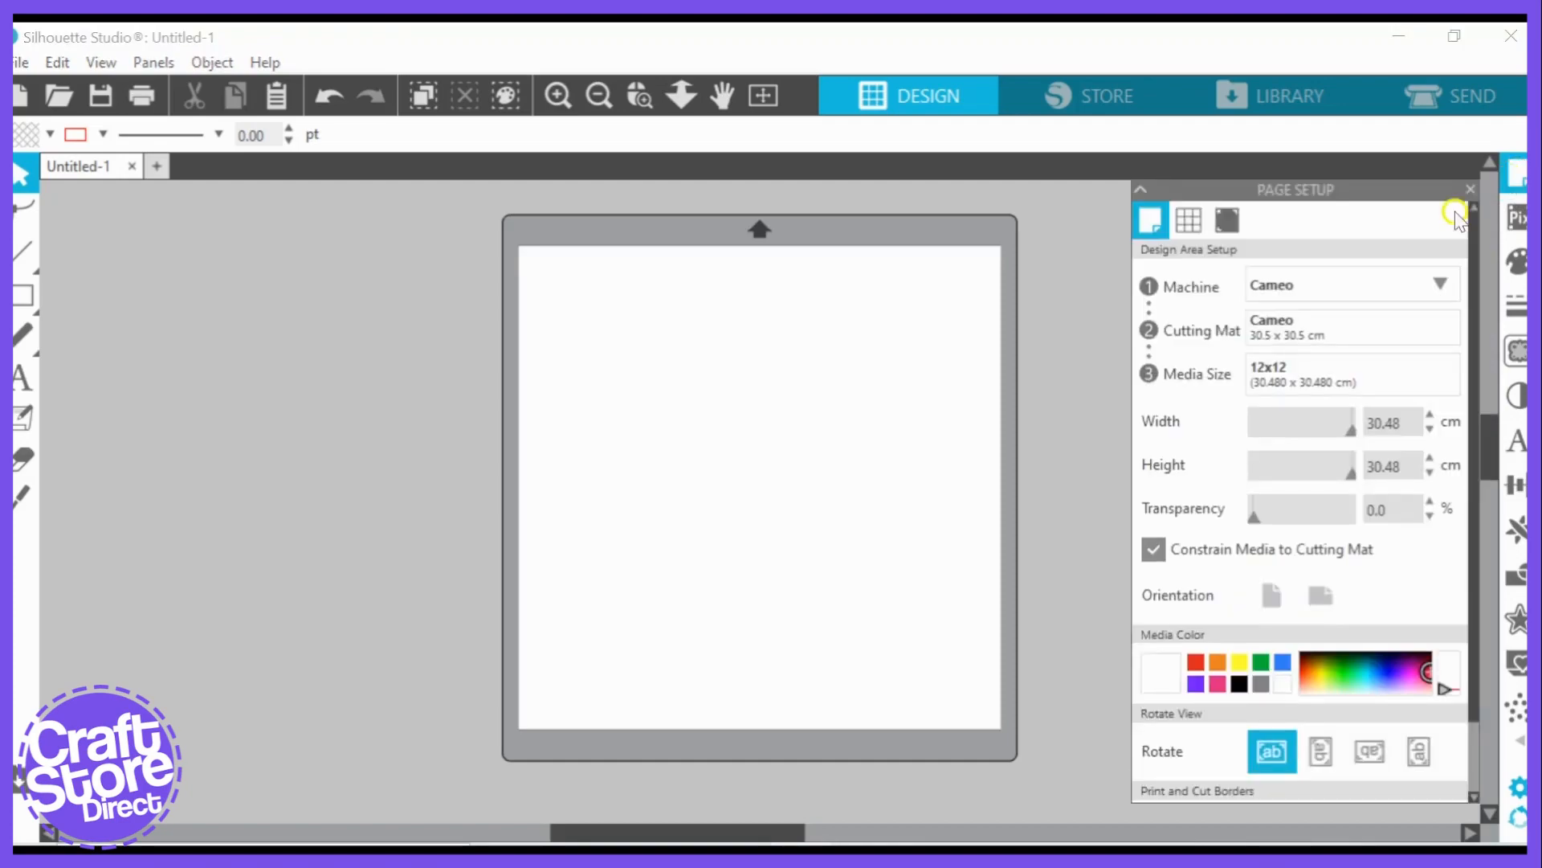
{"action": "left_click", "coordinate": [1287, 290]}
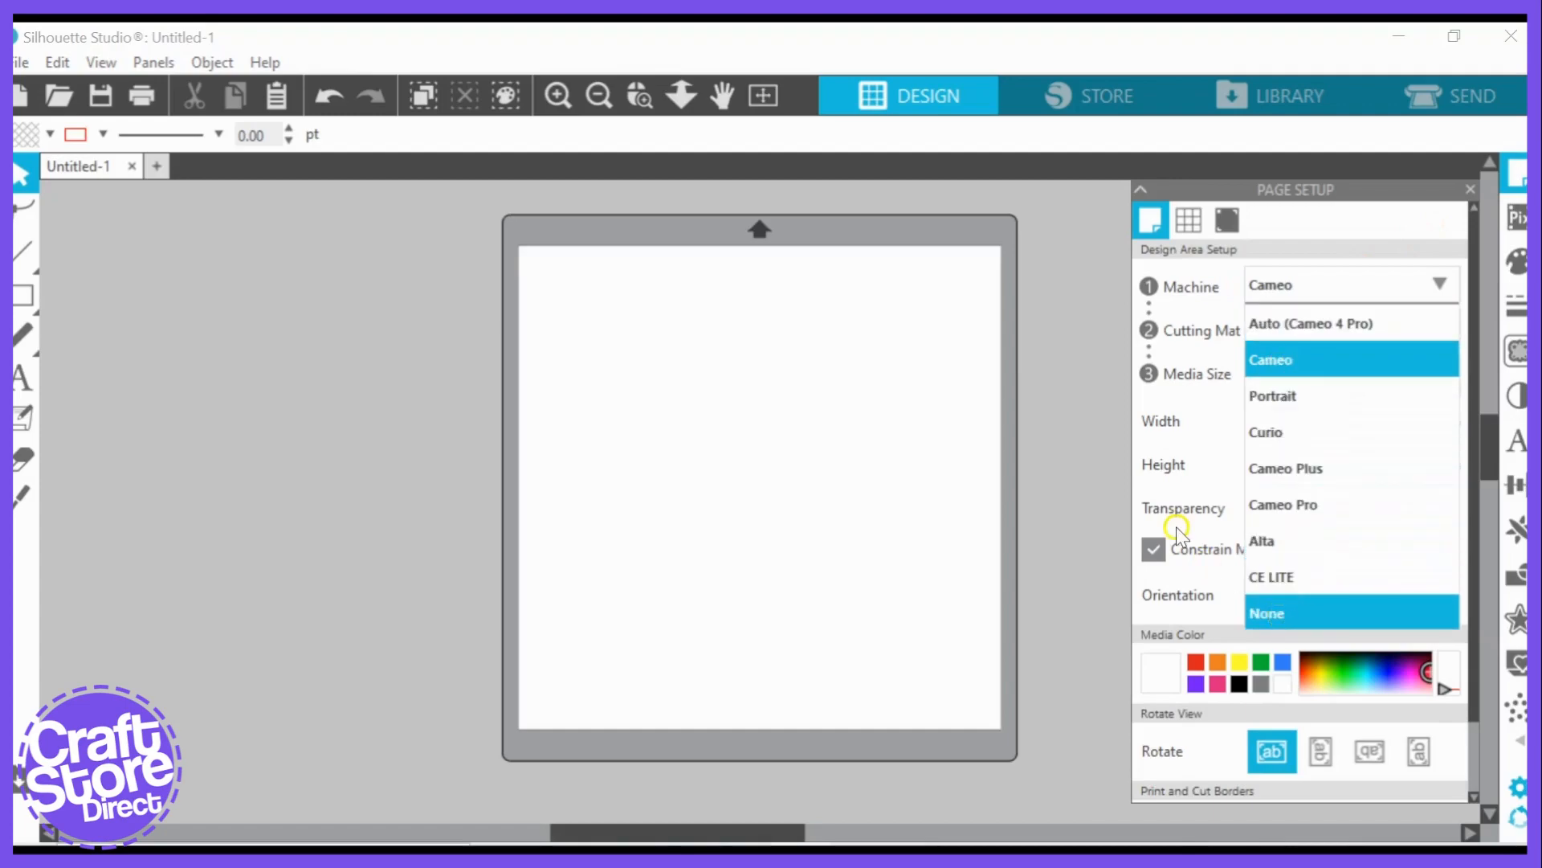
{"action": "left_click", "coordinate": [1077, 441]}
- Try the design area with the cutting mat set to None, and restore the Cameo 30.5 x 30.5 cm mat
{"action": "left_click", "coordinate": [1284, 318]}
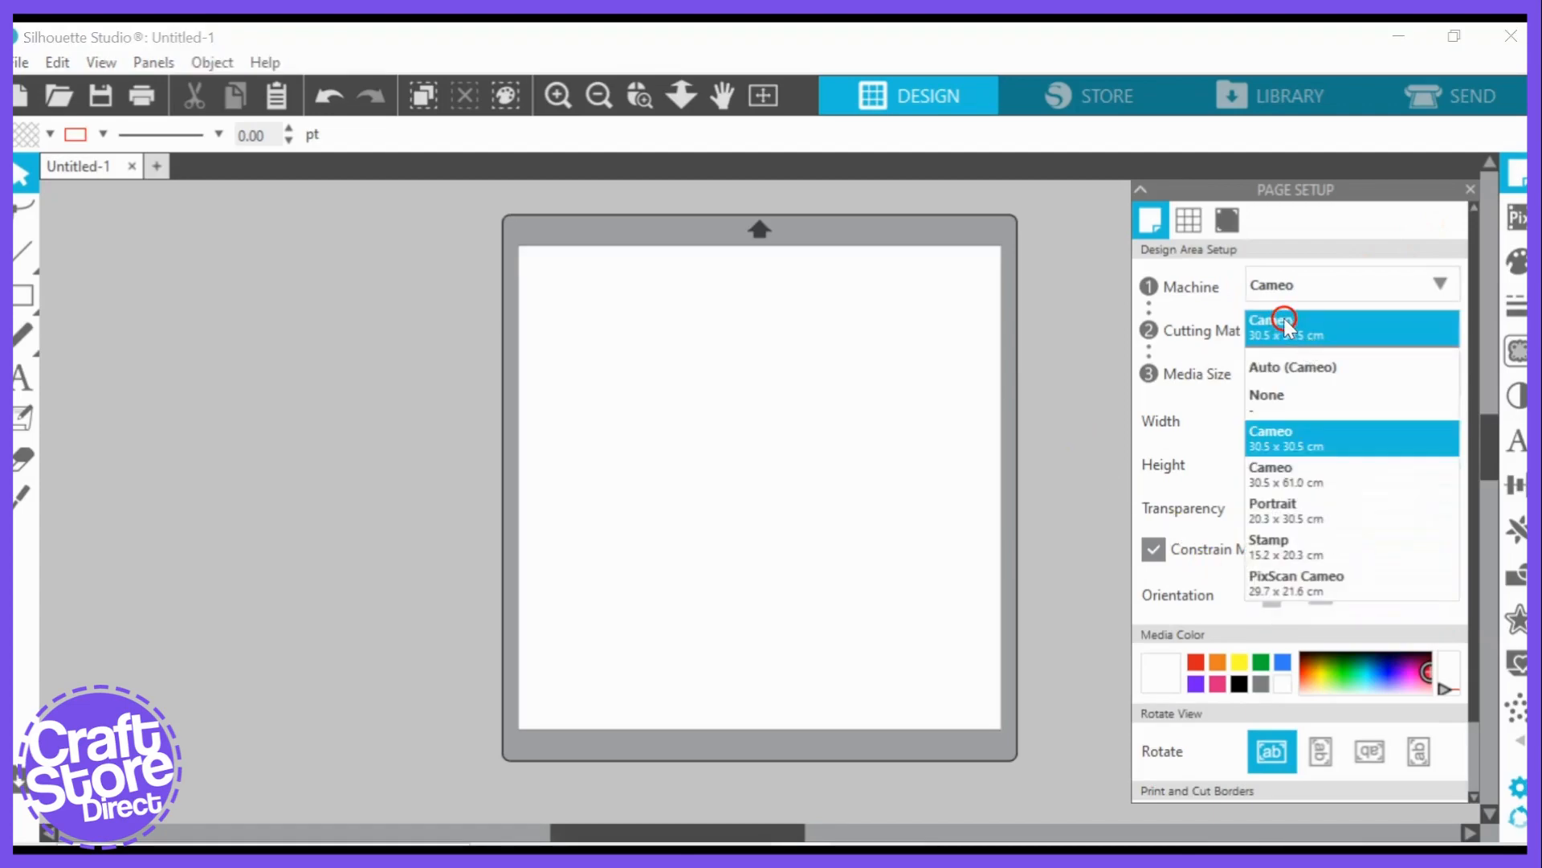
{"action": "left_click", "coordinate": [1295, 508]}
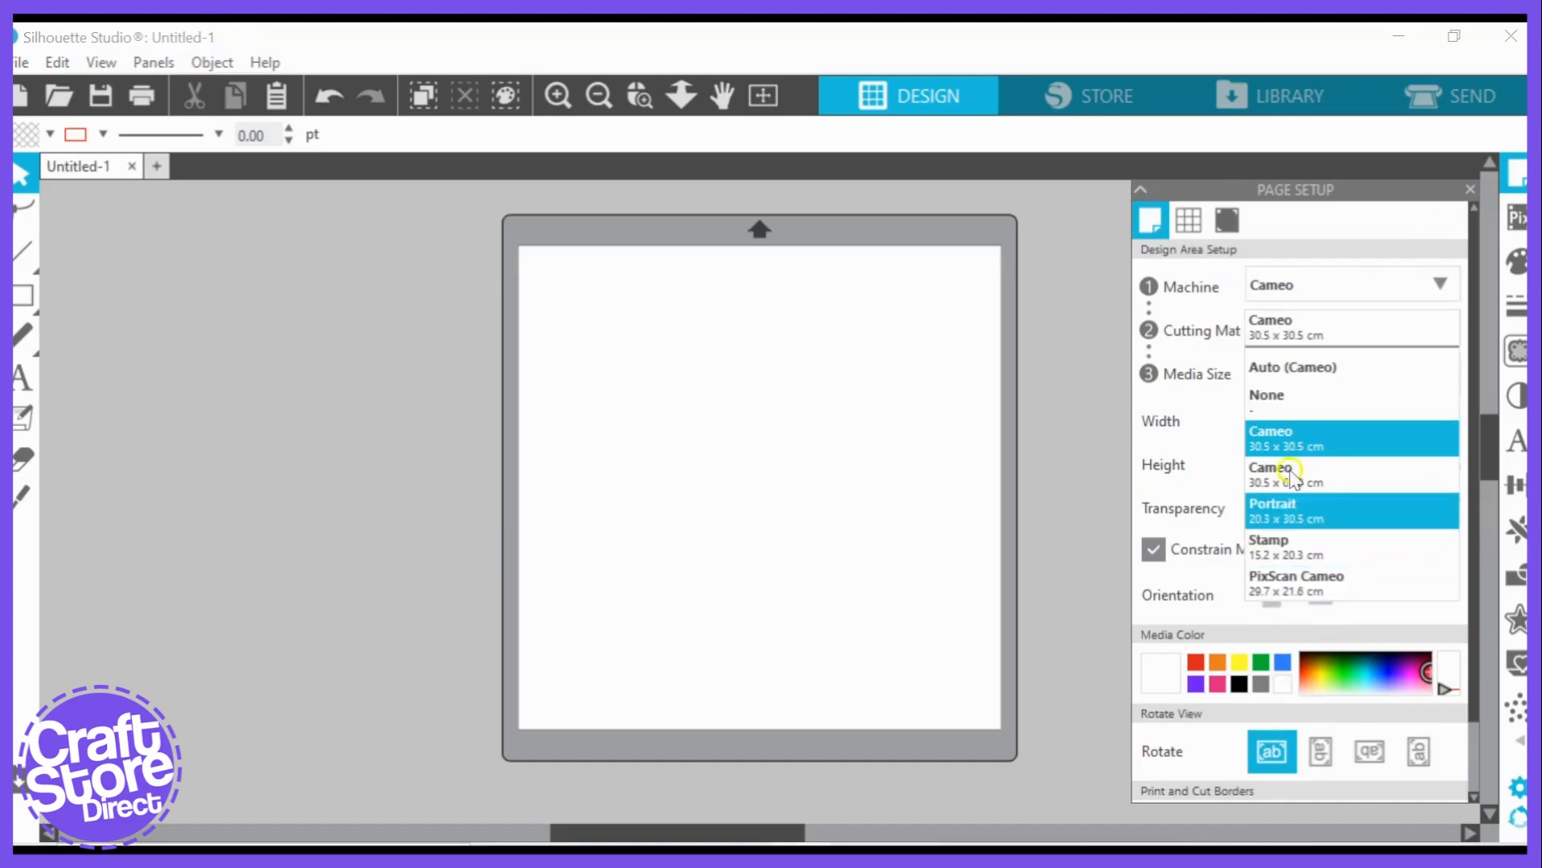
{"action": "left_click", "coordinate": [1291, 402]}
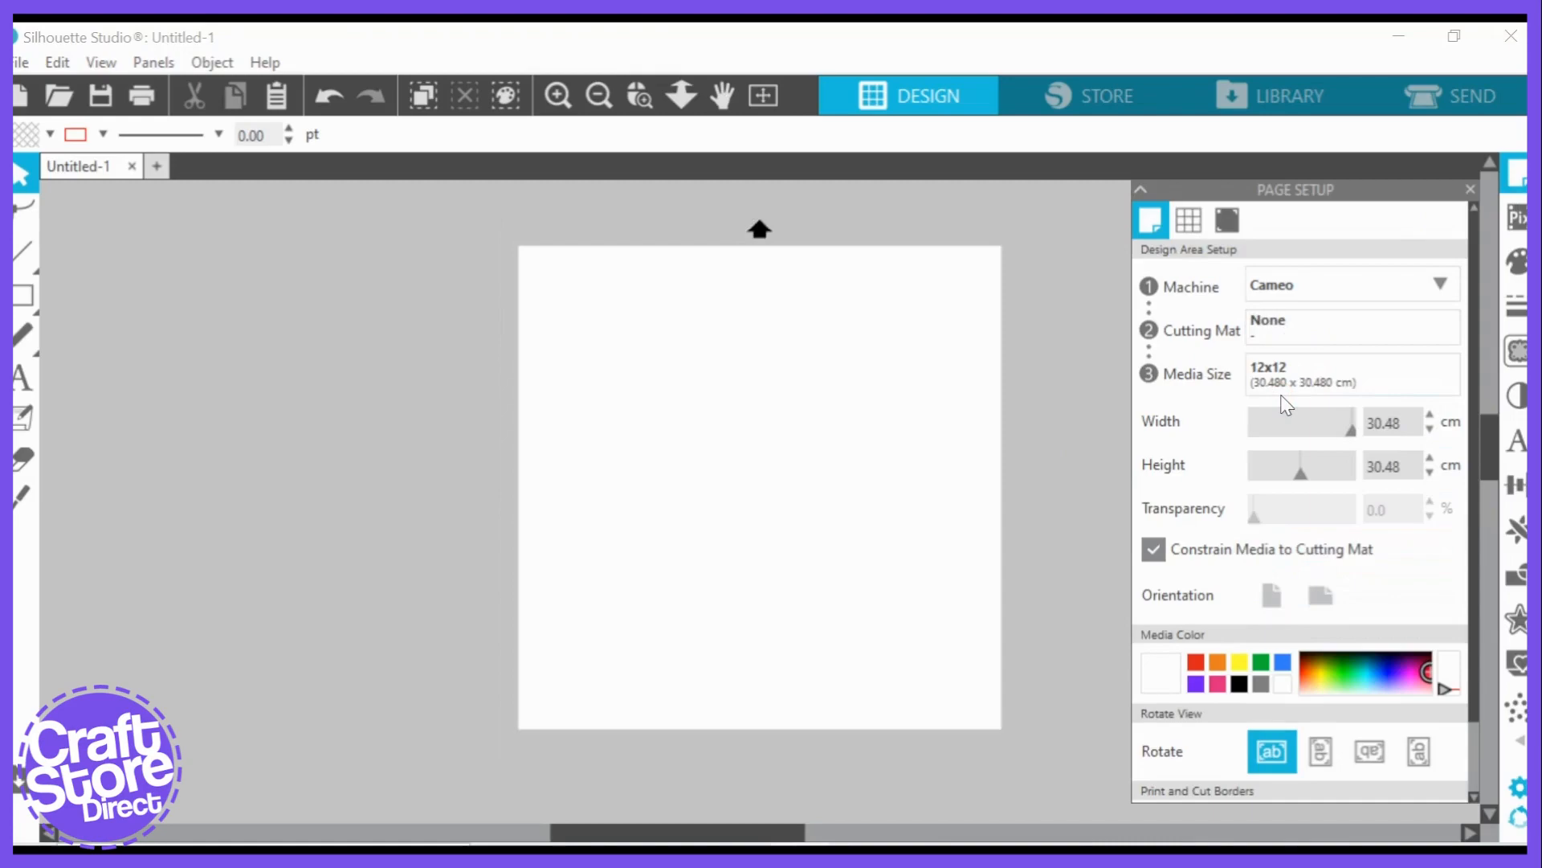
{"action": "left_click", "coordinate": [1284, 370]}
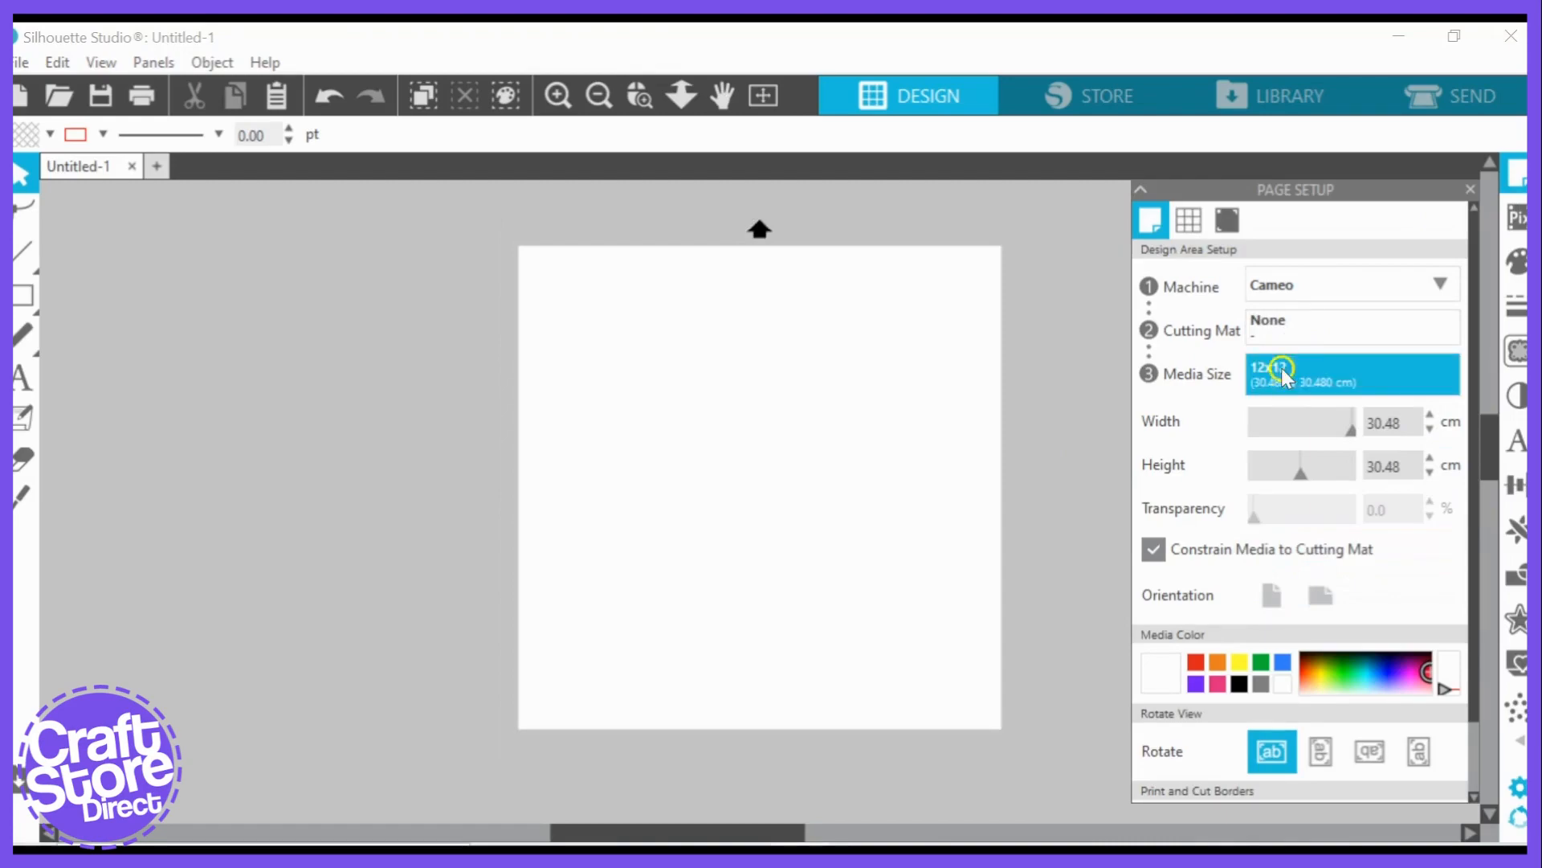
{"action": "left_click", "coordinate": [1283, 370]}
{"action": "left_click", "coordinate": [1276, 323]}
{"action": "left_click", "coordinate": [1284, 432]}
- Review the available media sizes and set the media size to A4
{"action": "left_click", "coordinate": [1265, 392]}
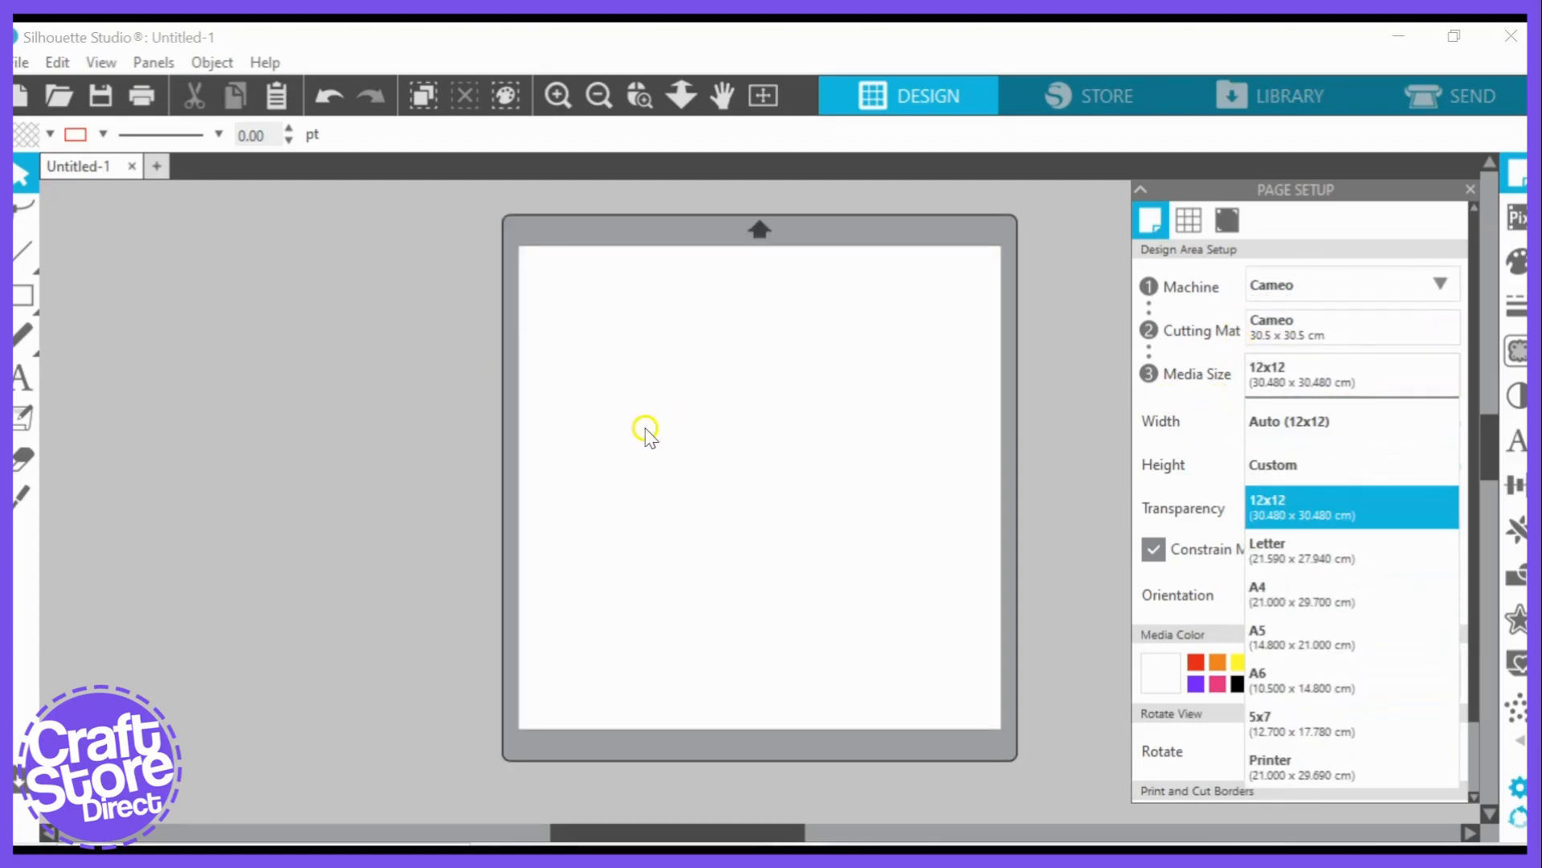
{"action": "left_click", "coordinate": [1081, 402]}
{"action": "left_click", "coordinate": [1252, 396]}
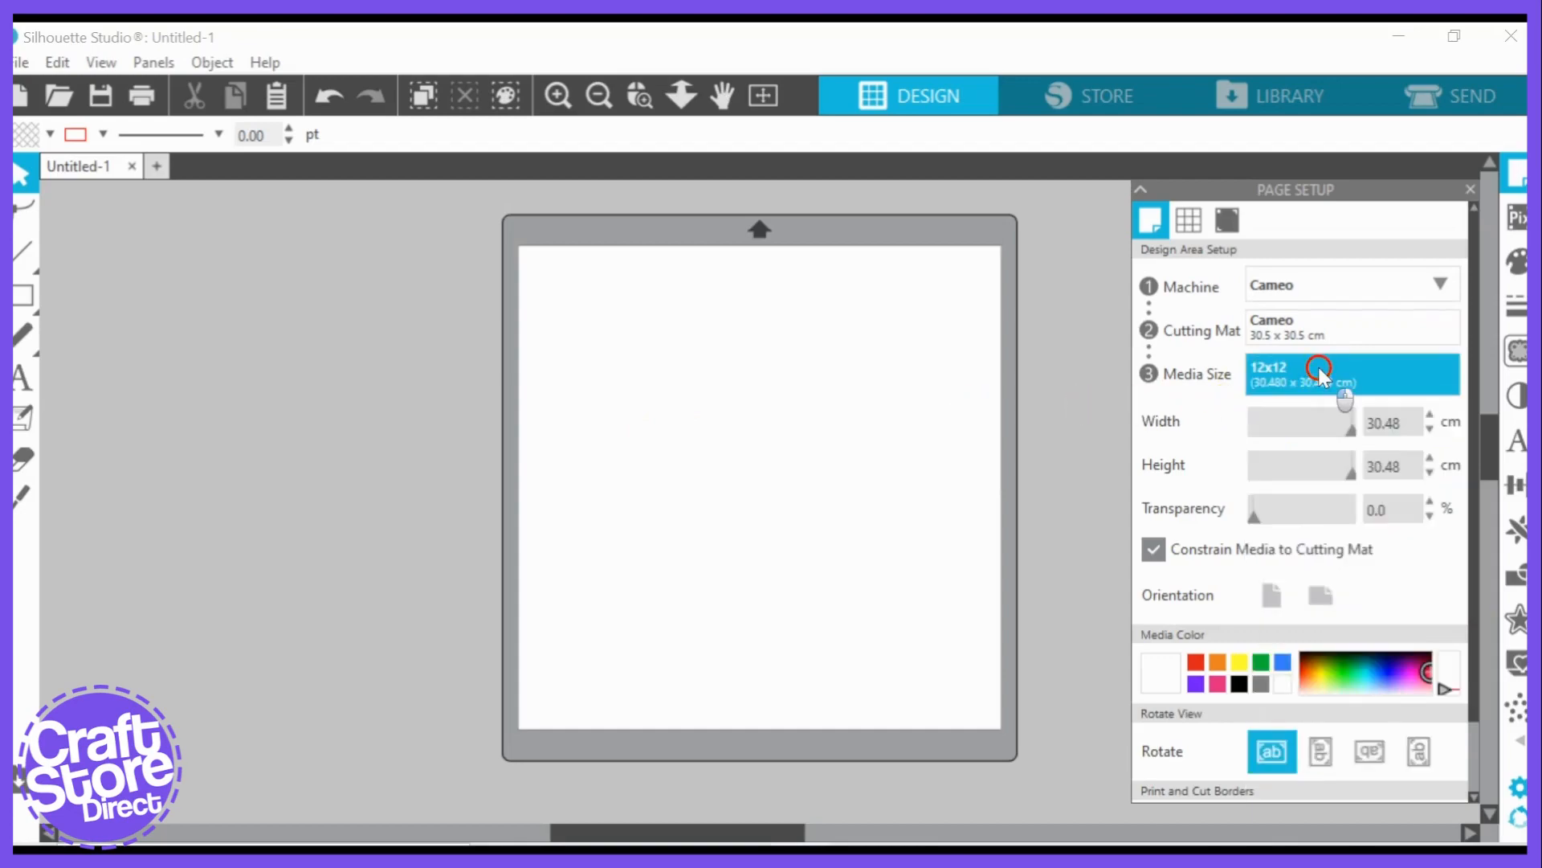
{"action": "left_click", "coordinate": [1278, 599]}
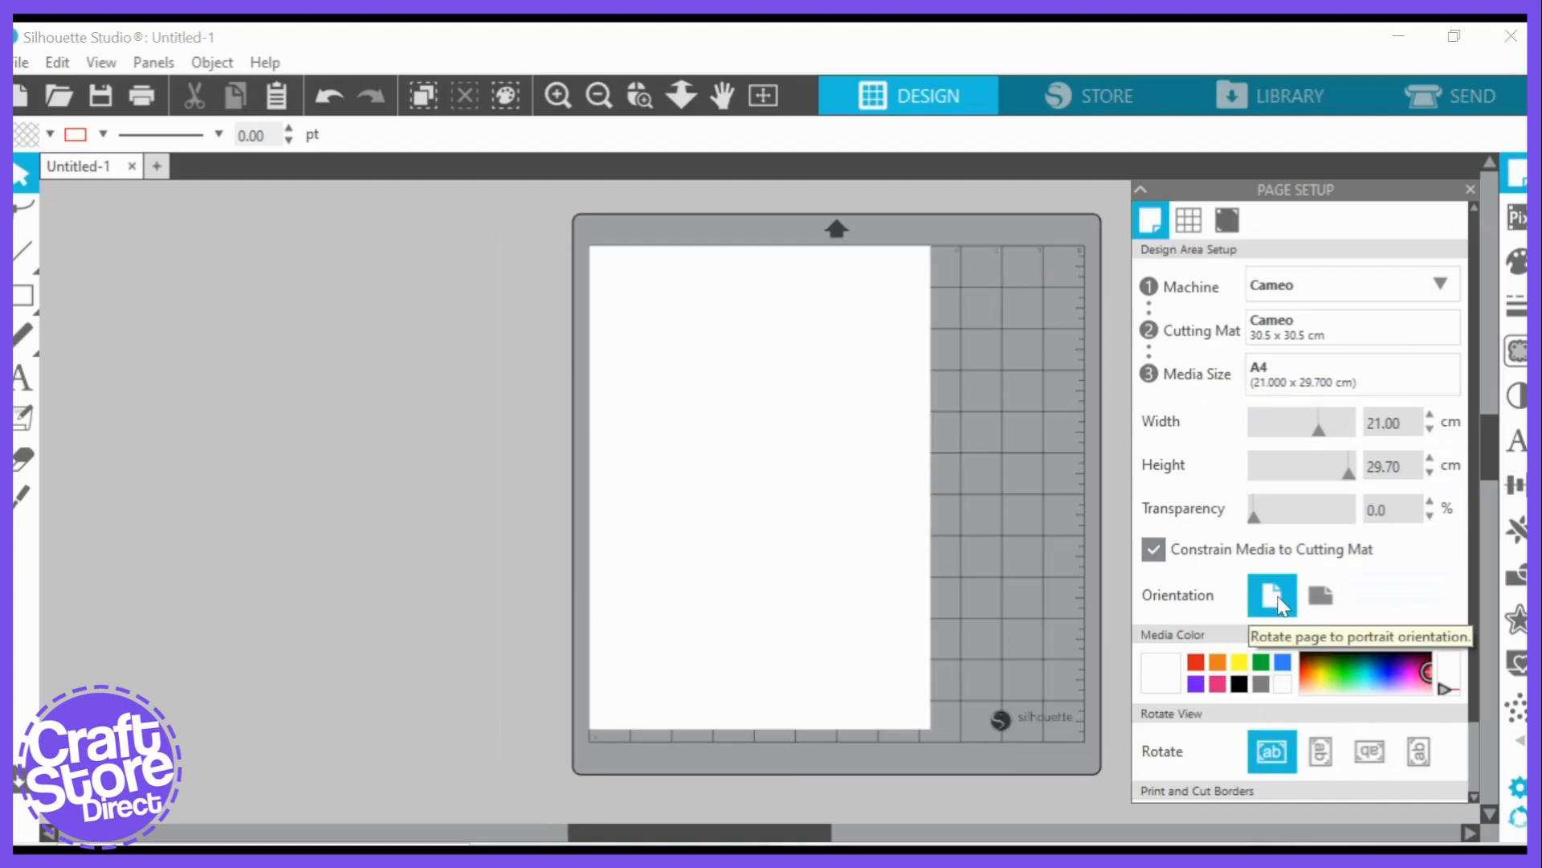
- Give the page a custom size by setting the media width to 20 cm and the height to 20 cm
{"action": "mouse_move", "coordinate": [1322, 431]}
{"action": "left_mouse_down"}
{"action": "mouse_move", "coordinate": [1249, 427]}
{"action": "mouse_move", "coordinate": [1300, 428]}
{"action": "left_mouse_up"}
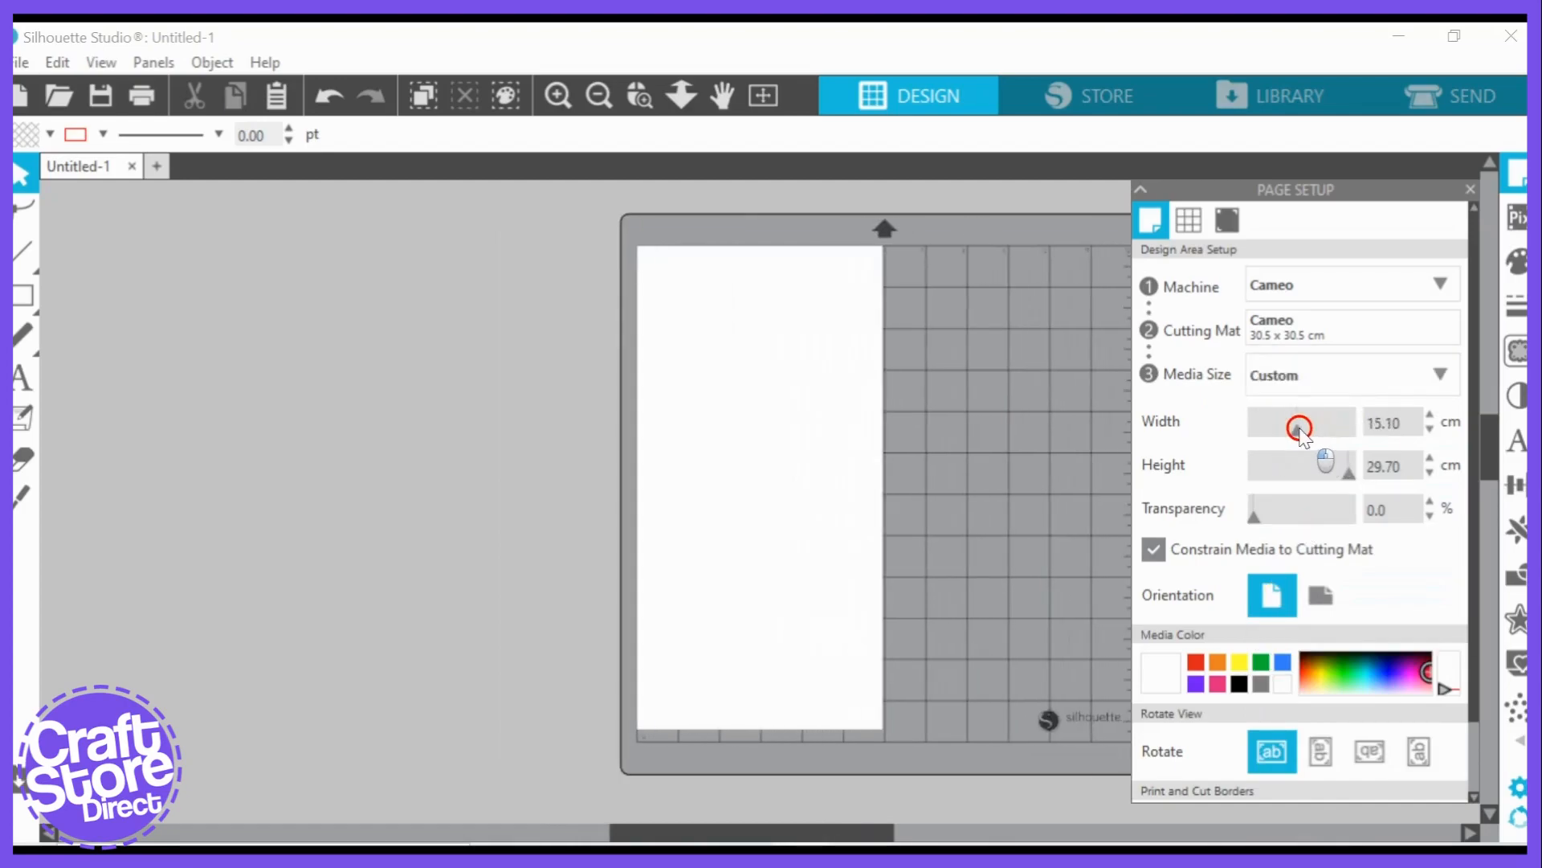
{"action": "left_click_drag", "start_coordinate": [1407, 415], "coordinate": [1343, 426]}
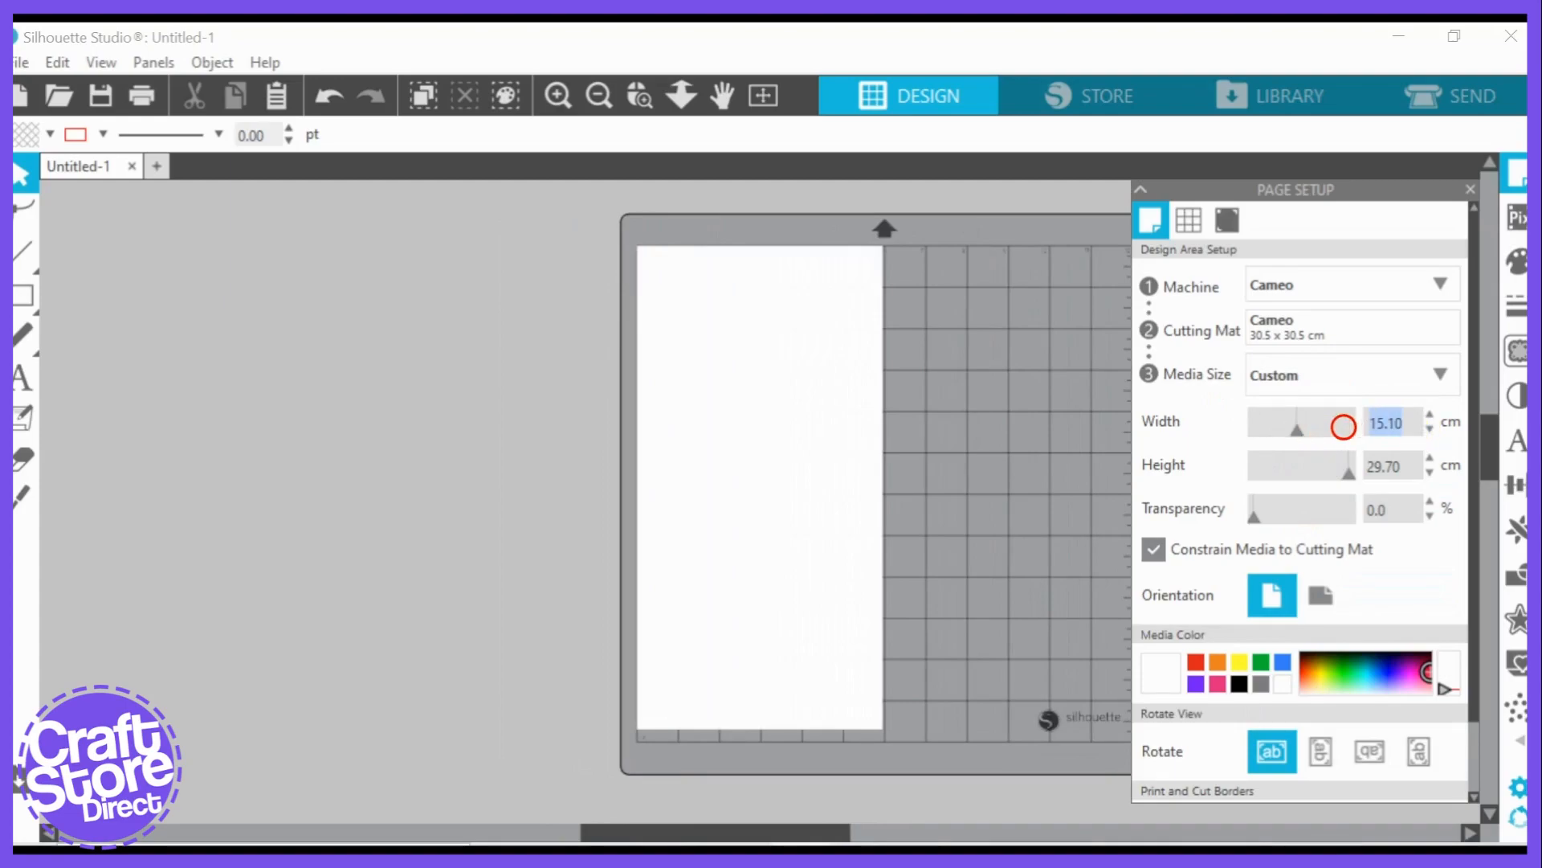
{"action": "type", "text": "20"}
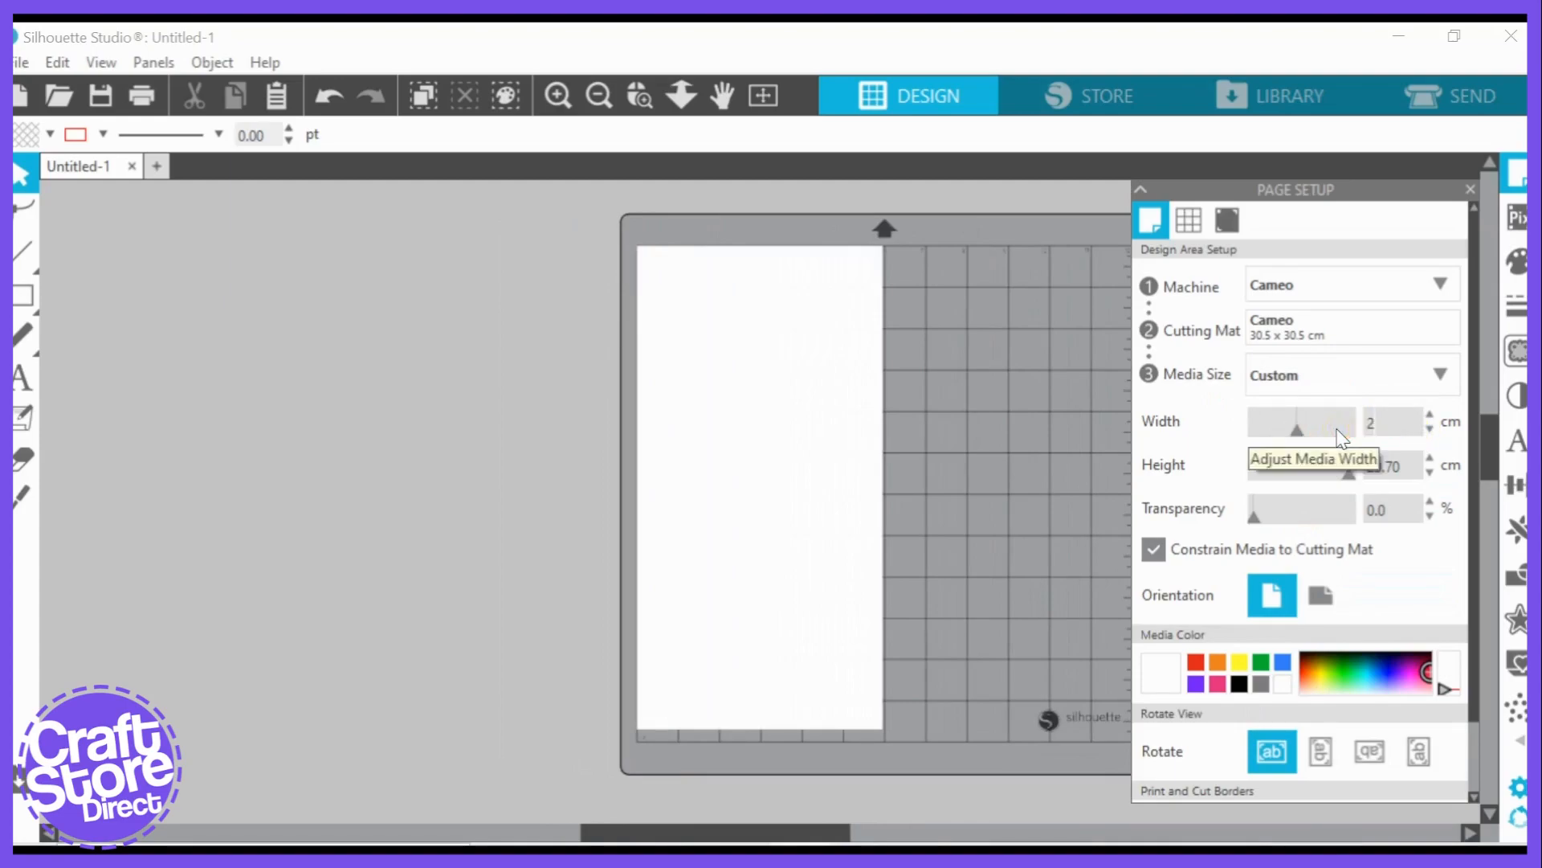
{"action": "left_click", "coordinate": [1382, 541]}
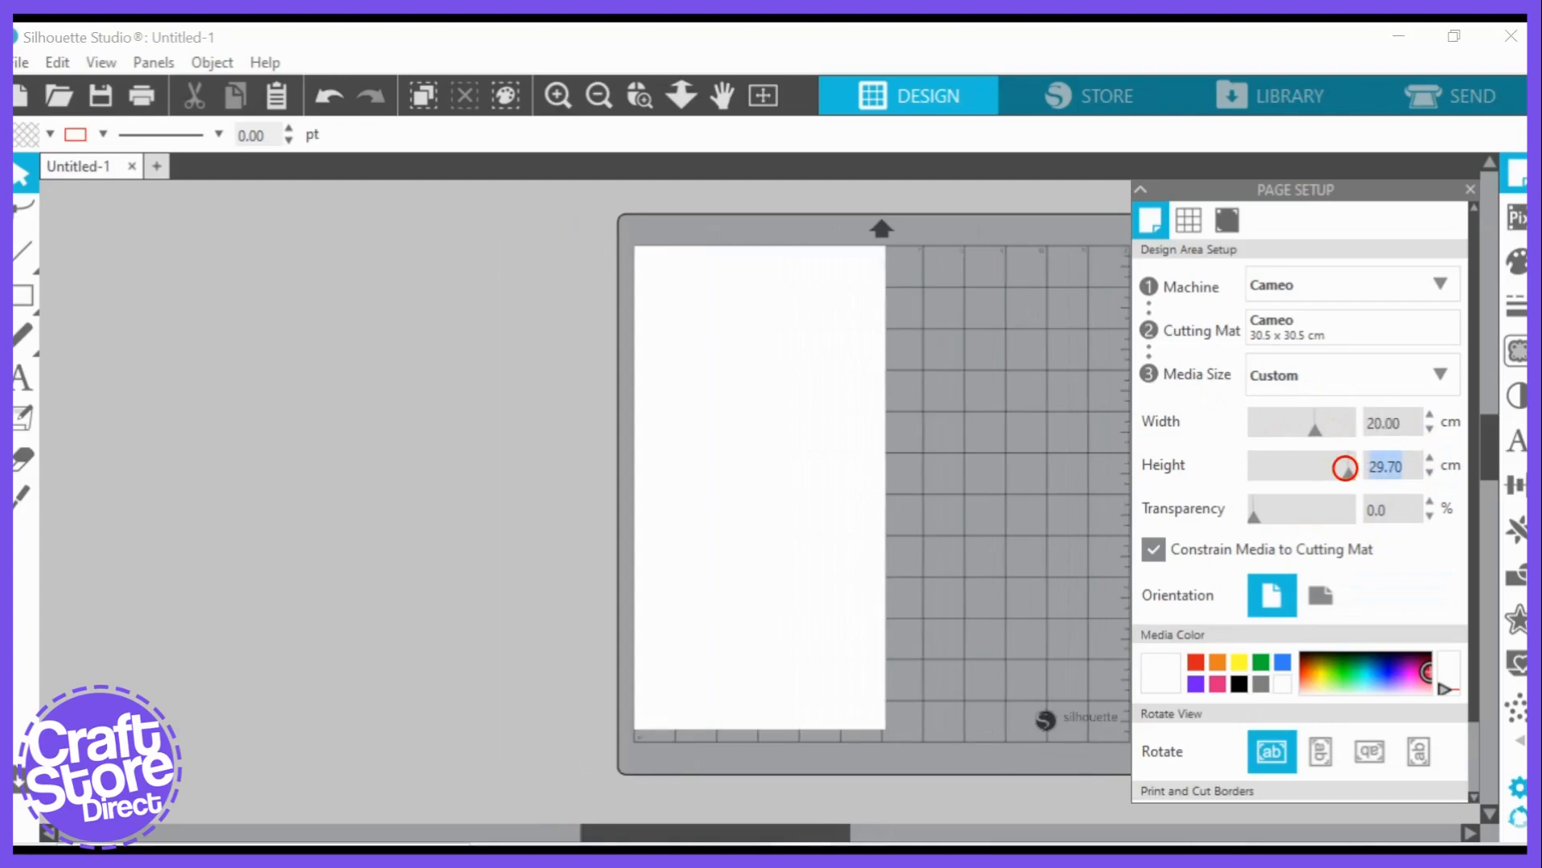
{"action": "left_click_drag", "start_coordinate": [1347, 477], "coordinate": [1315, 474]}
{"action": "left_click", "coordinate": [1285, 582]}
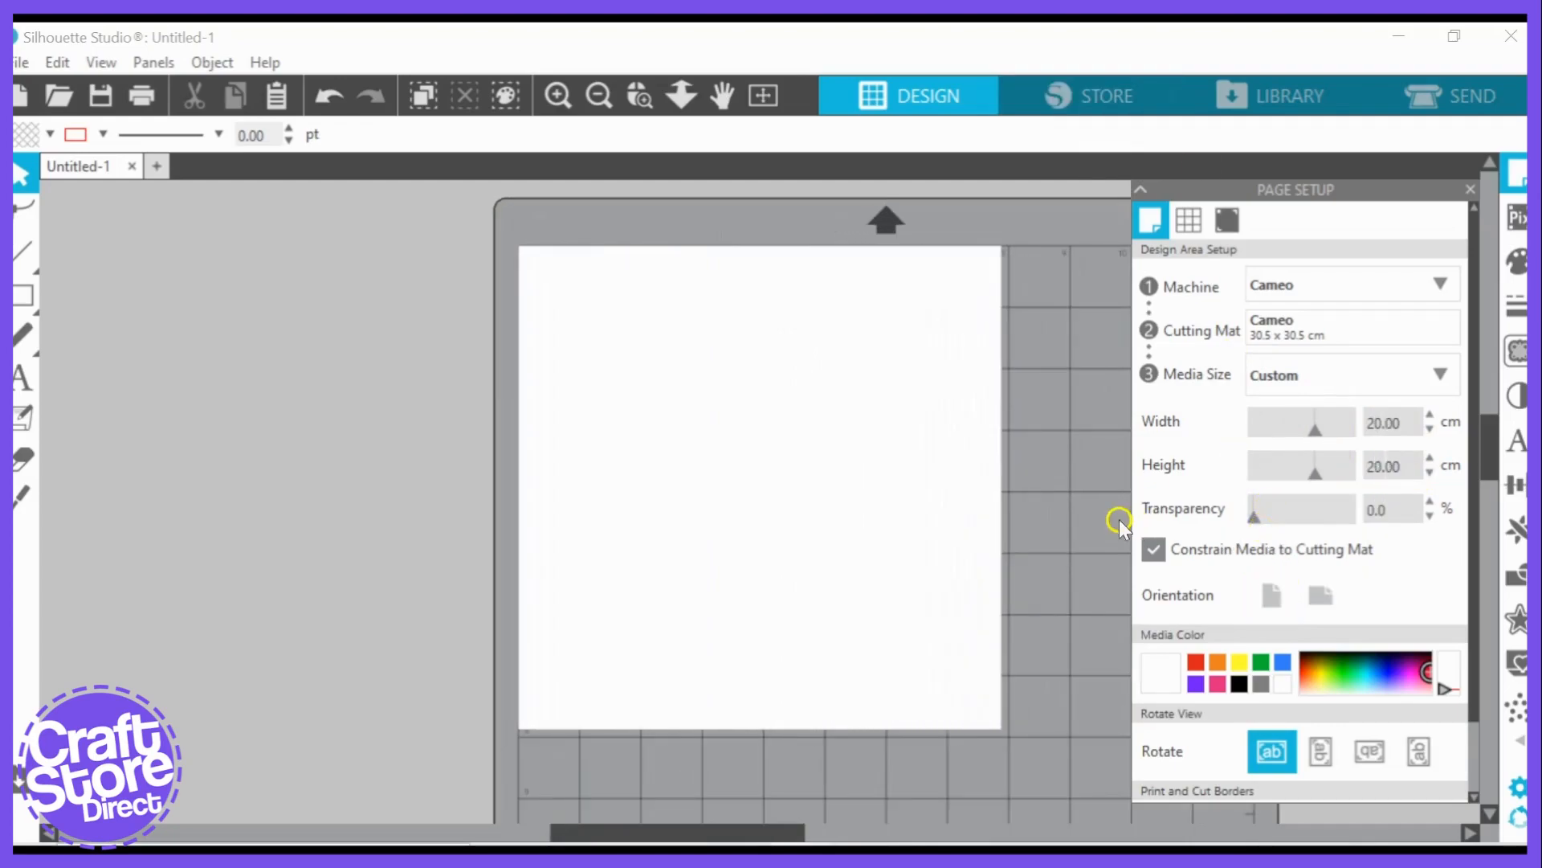
- Try a media transparency of 76% to reveal the mat grid, and return it to 0%
{"action": "left_click", "coordinate": [1260, 514]}
{"action": "left_click_drag", "start_coordinate": [1260, 514], "coordinate": [1330, 520]}
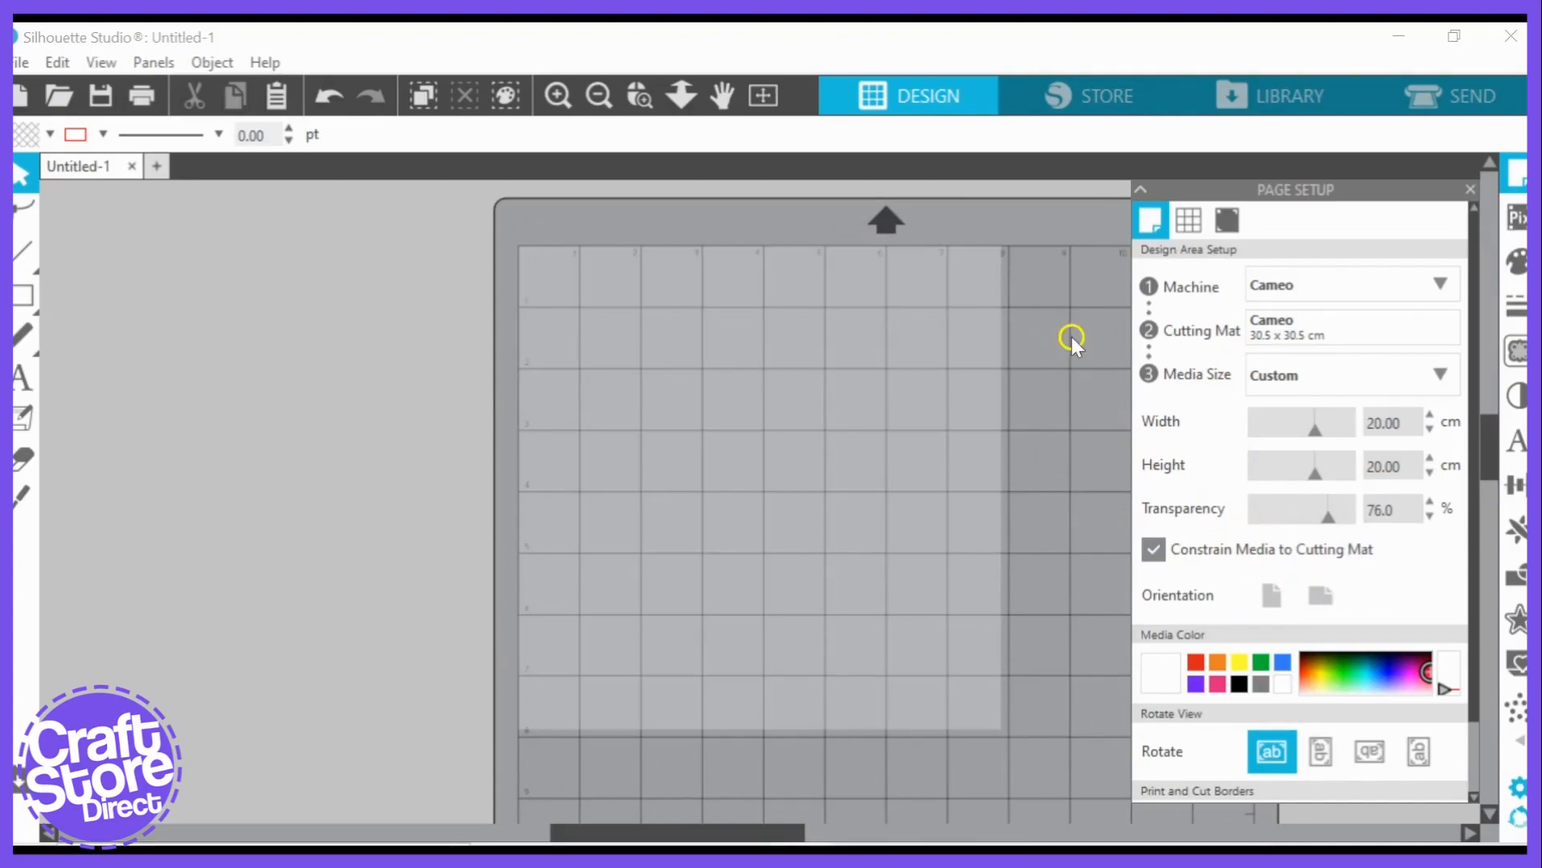
{"action": "left_click_drag", "start_coordinate": [1331, 521], "coordinate": [1223, 511]}
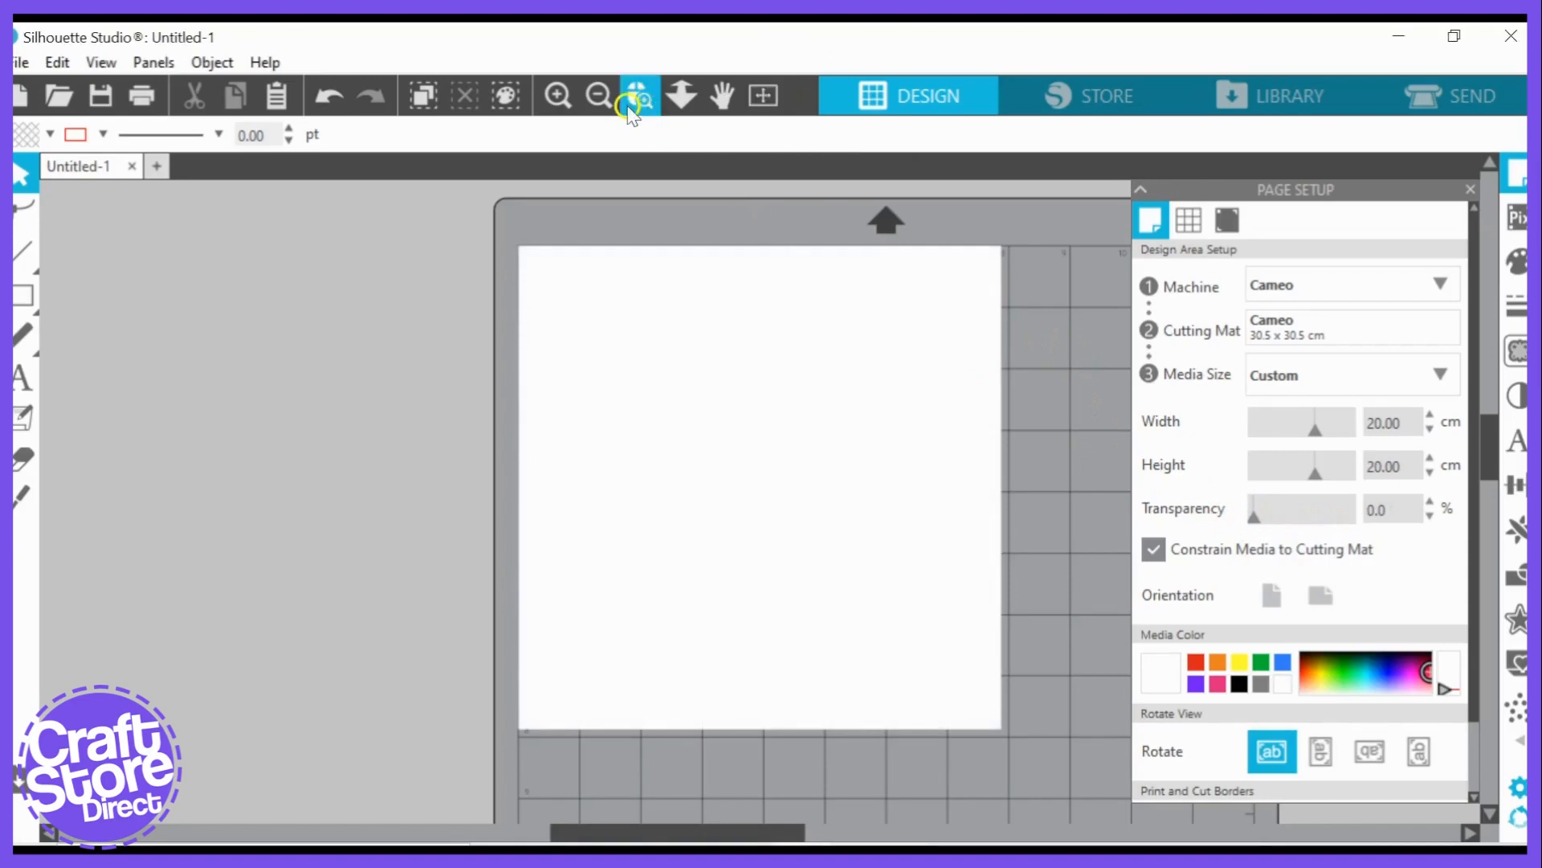
- Set the media height to 23 cm, and switch the page orientation to landscape and back to portrait
{"action": "left_click", "coordinate": [603, 96]}
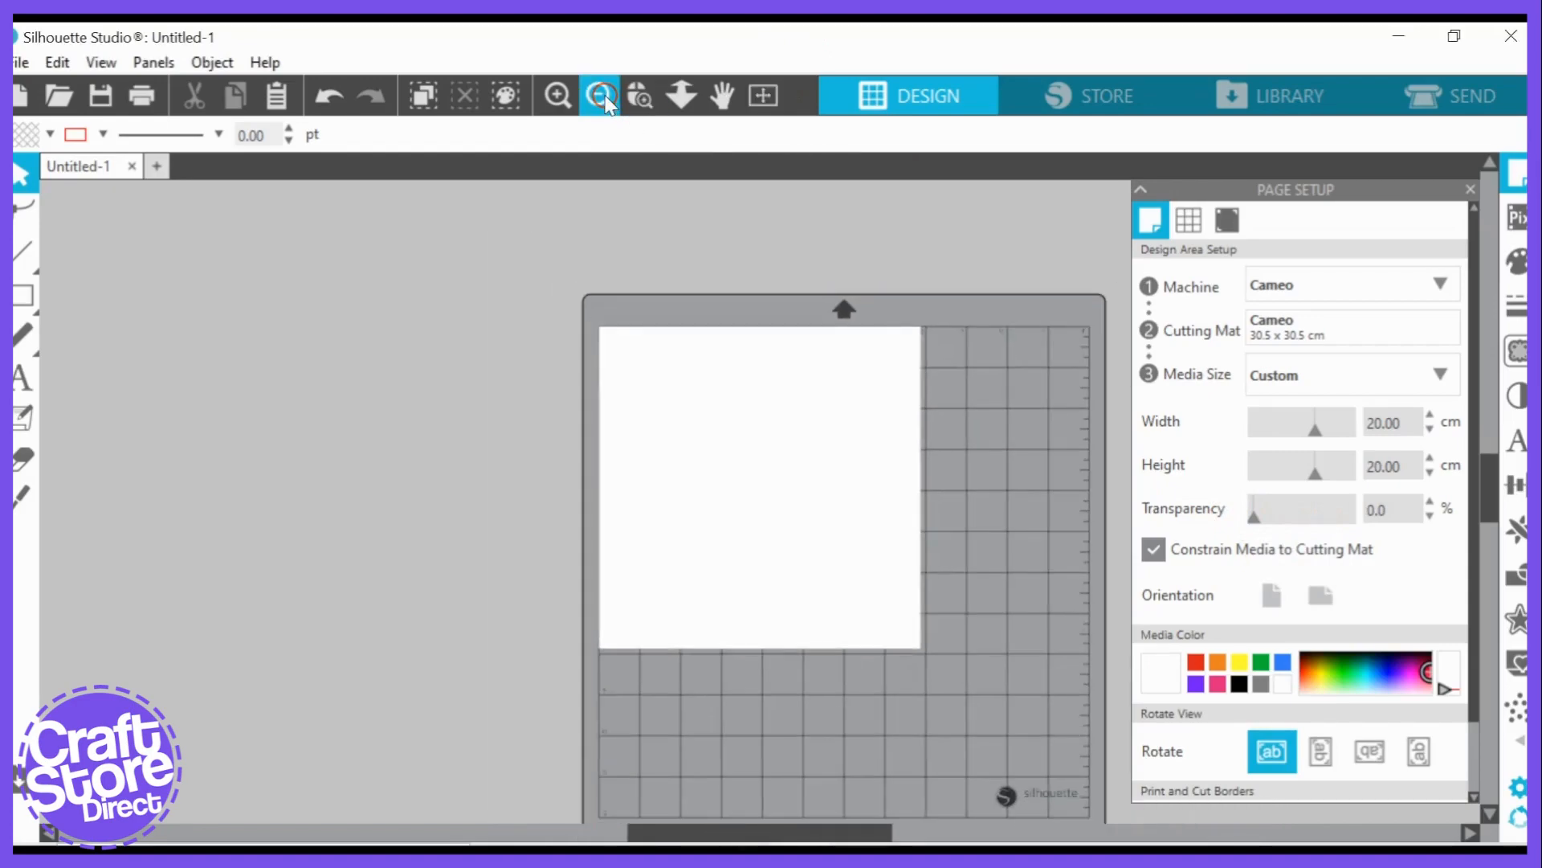
{"action": "scroll", "coordinate": [899, 357], "scroll_direction": "down", "scroll_amount": 2}
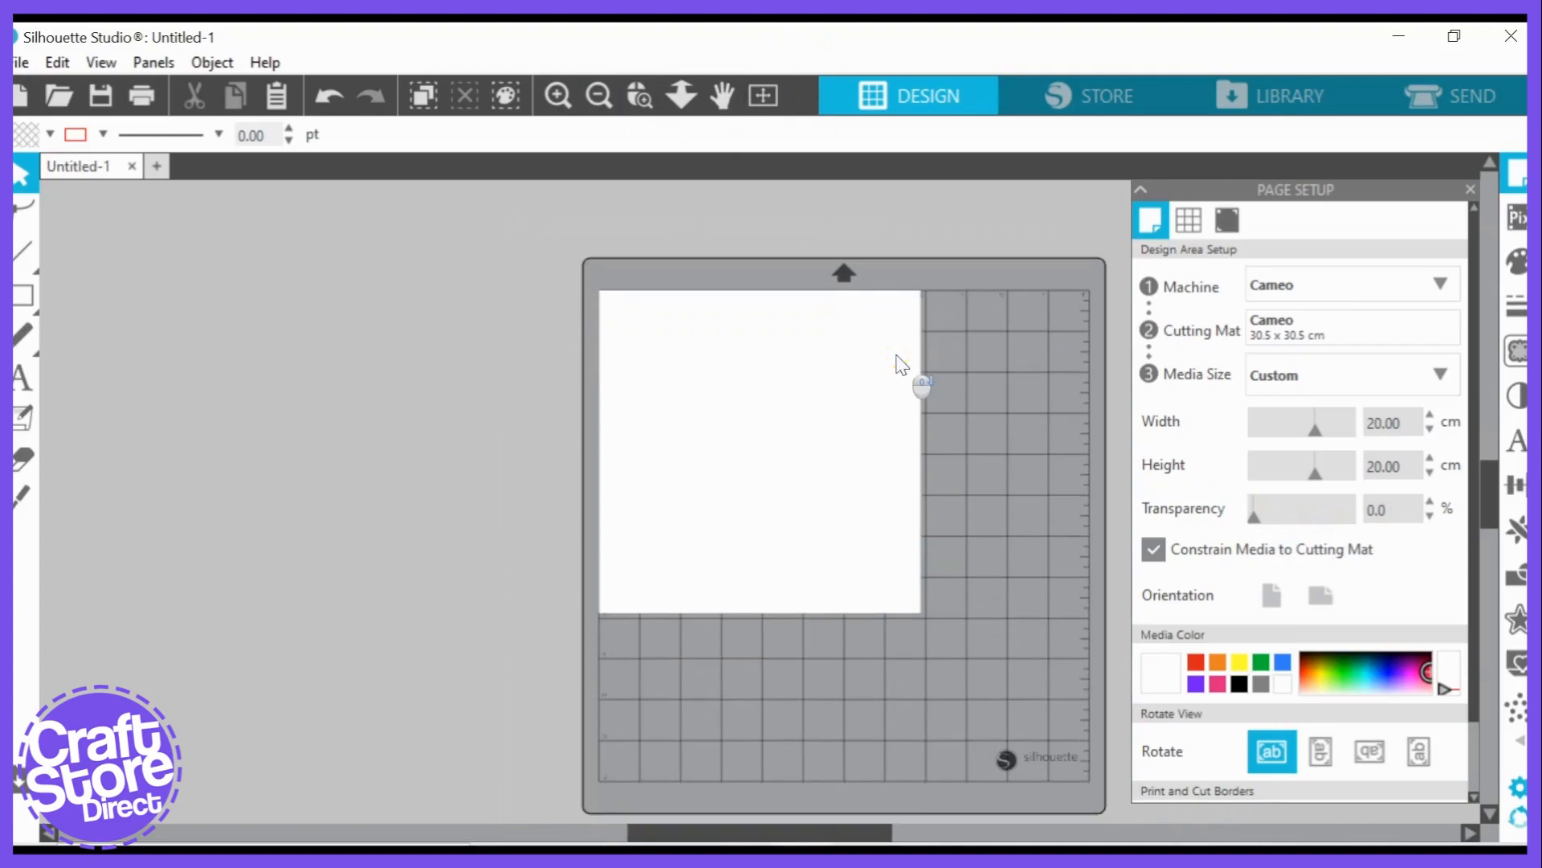
{"action": "left_click", "coordinate": [1271, 596]}
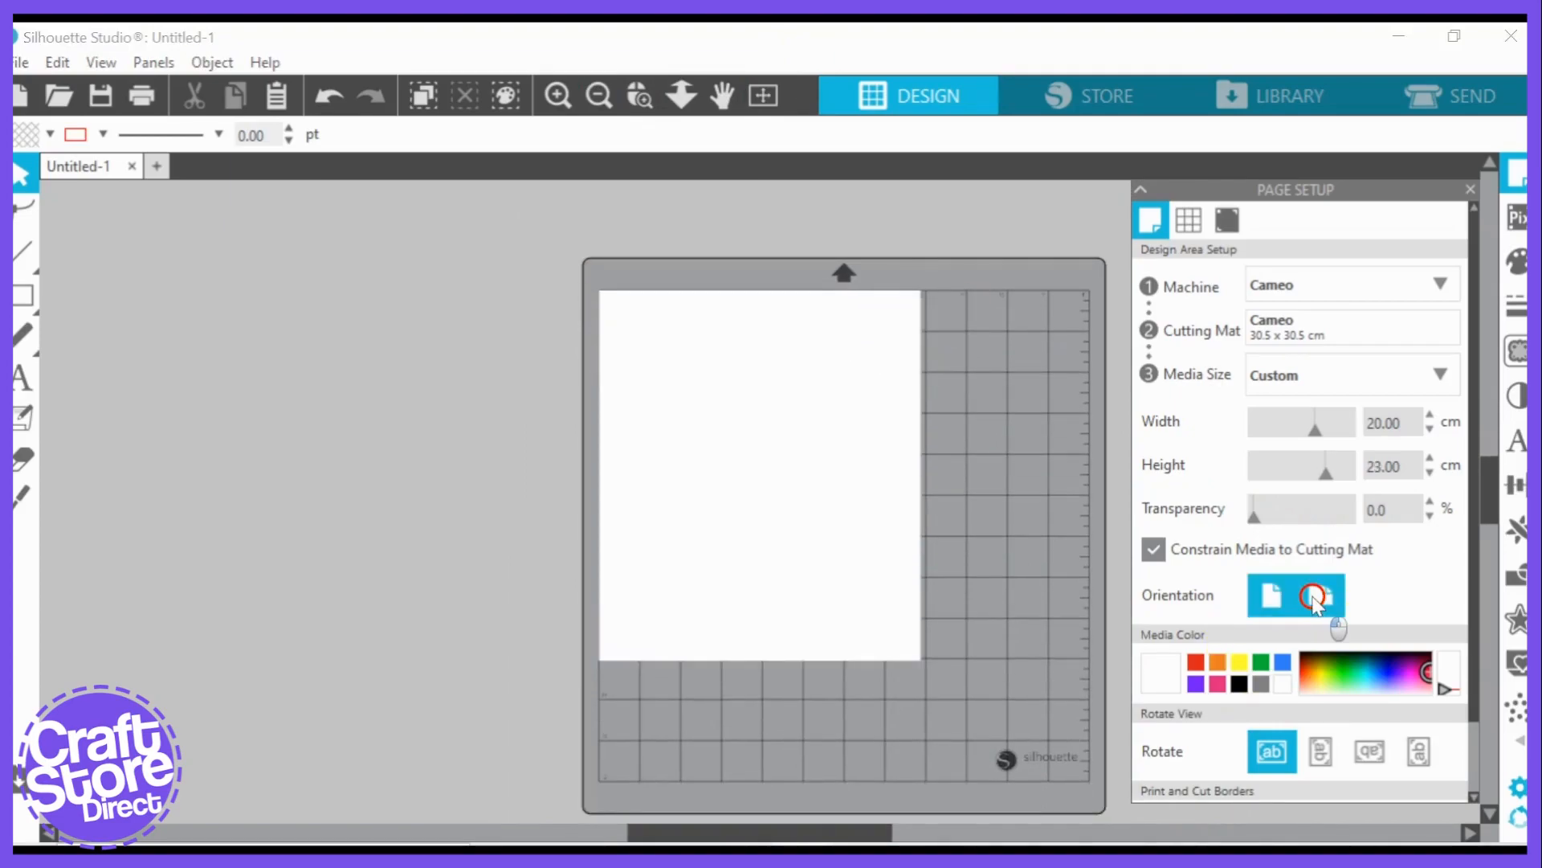
{"action": "left_click", "coordinate": [1314, 599]}
{"action": "left_click", "coordinate": [1270, 601]}
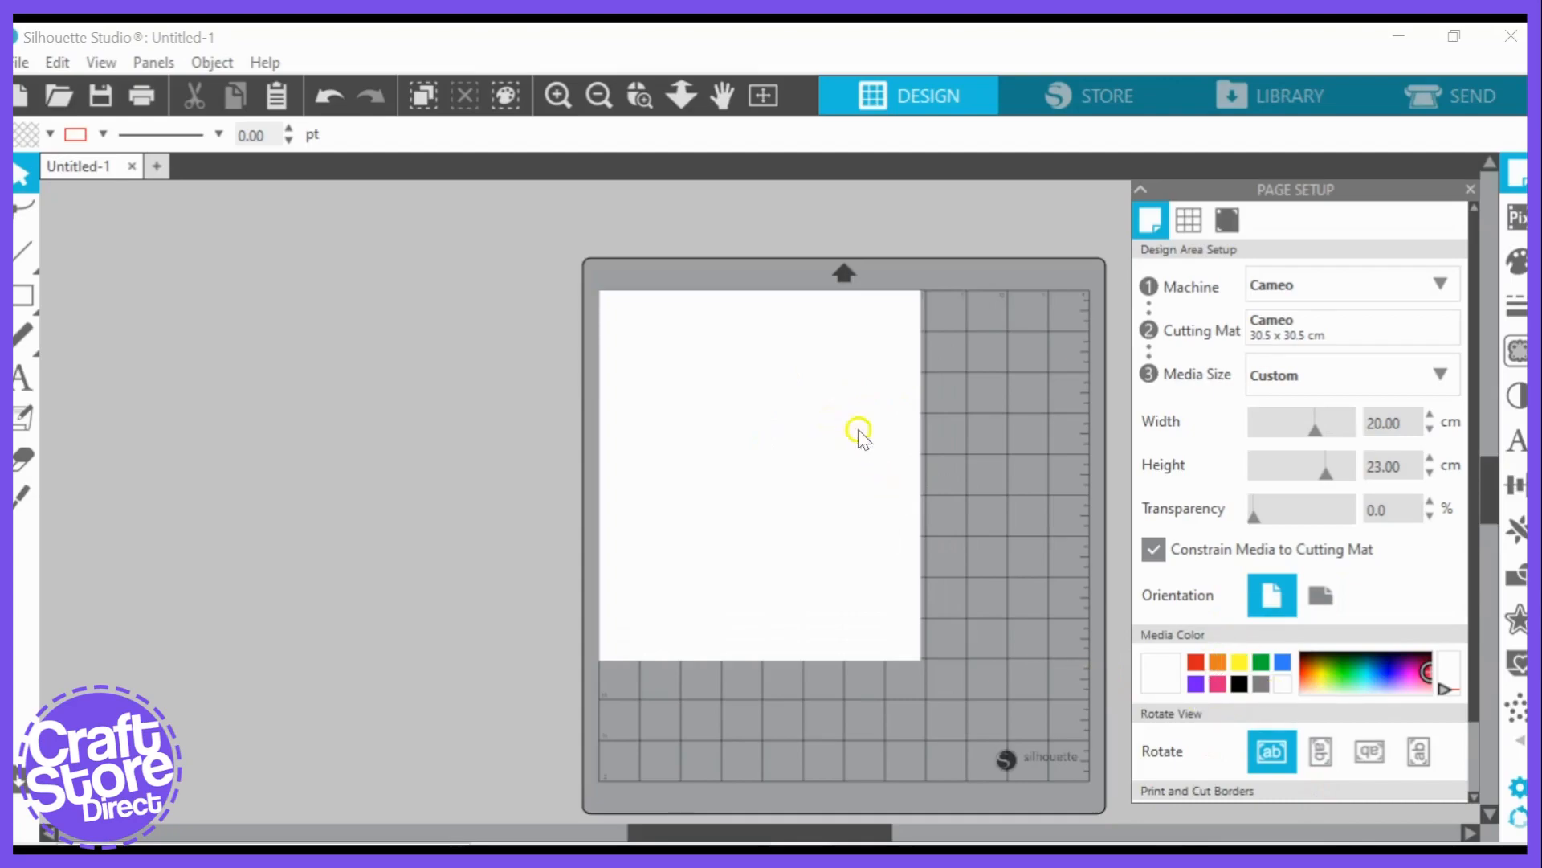
- Try red, orange and a custom blue as the media color, and reset it to white
{"action": "left_click", "coordinate": [1196, 661]}
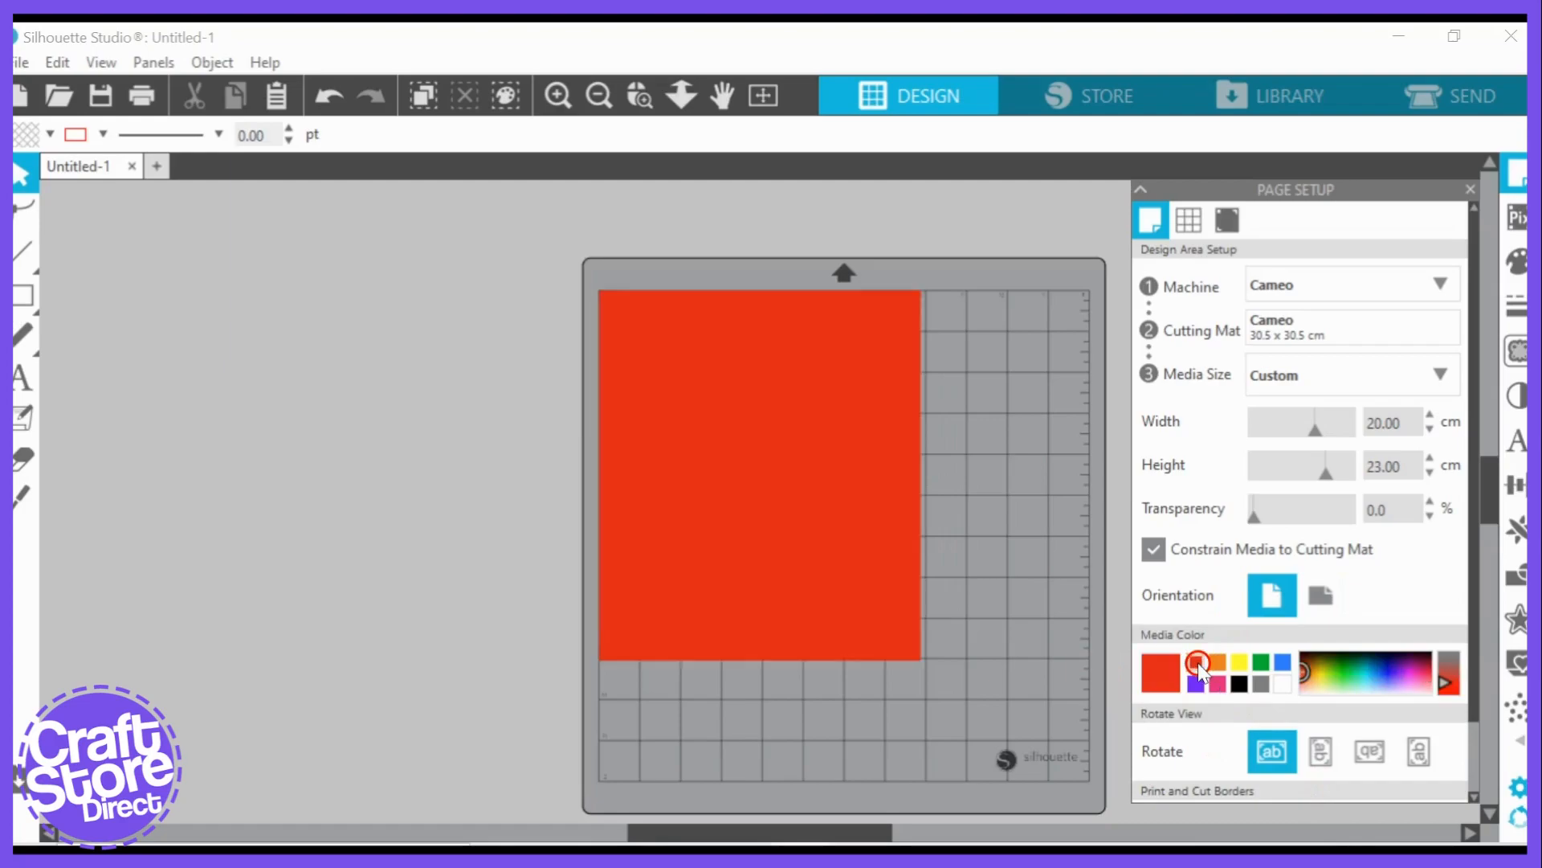
{"action": "left_click", "coordinate": [1223, 663]}
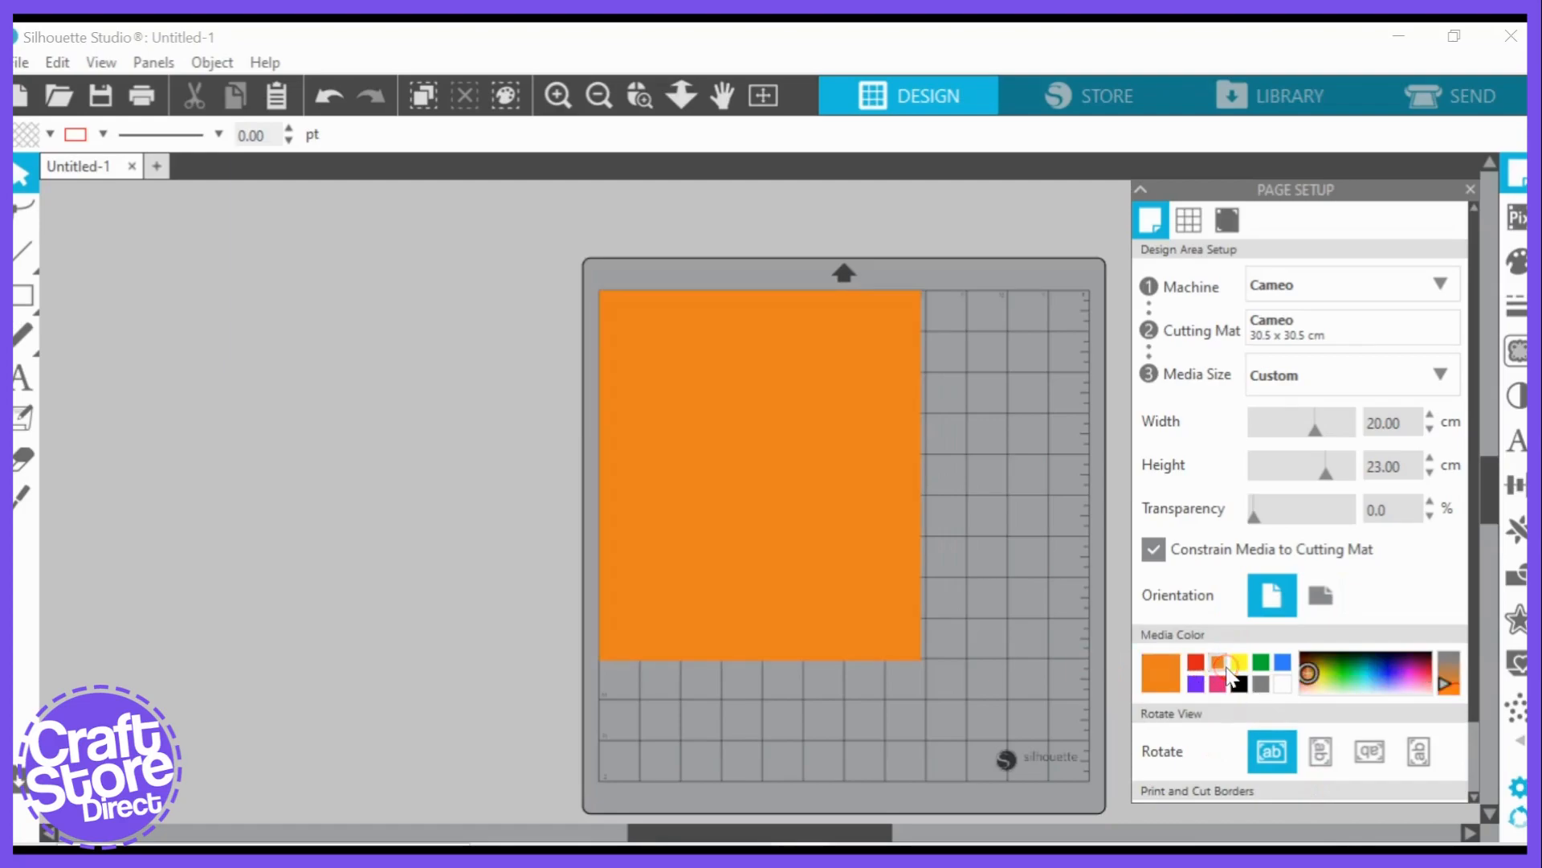
{"action": "left_click_drag", "start_coordinate": [1309, 673], "coordinate": [1408, 688]}
{"action": "scroll", "coordinate": [1415, 681], "scroll_direction": "down", "scroll_amount": 1}
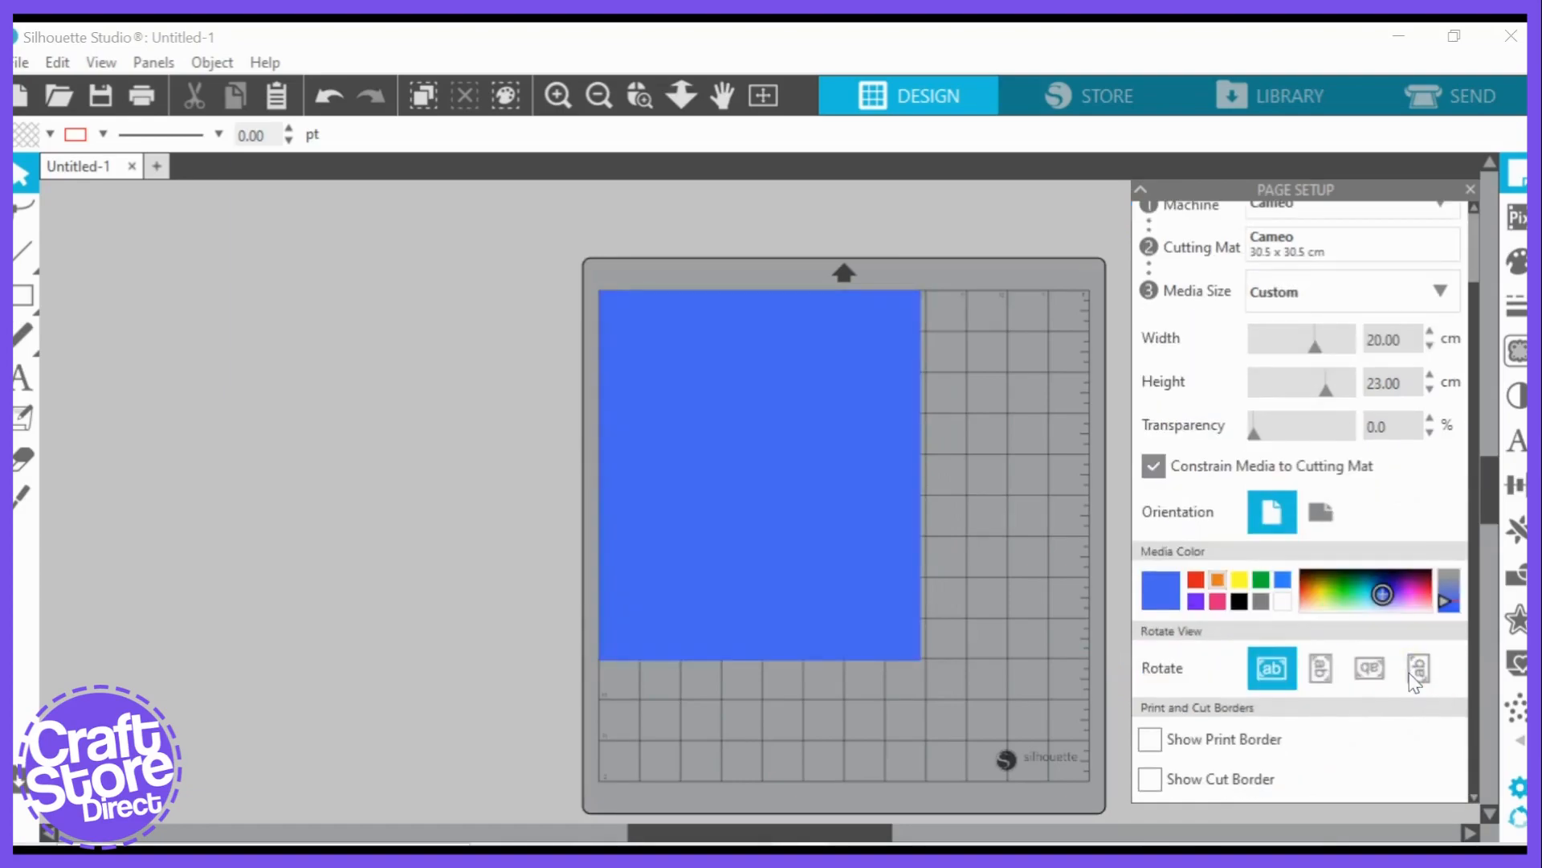
{"action": "left_click", "coordinate": [1299, 601]}
{"action": "left_click", "coordinate": [1283, 601]}
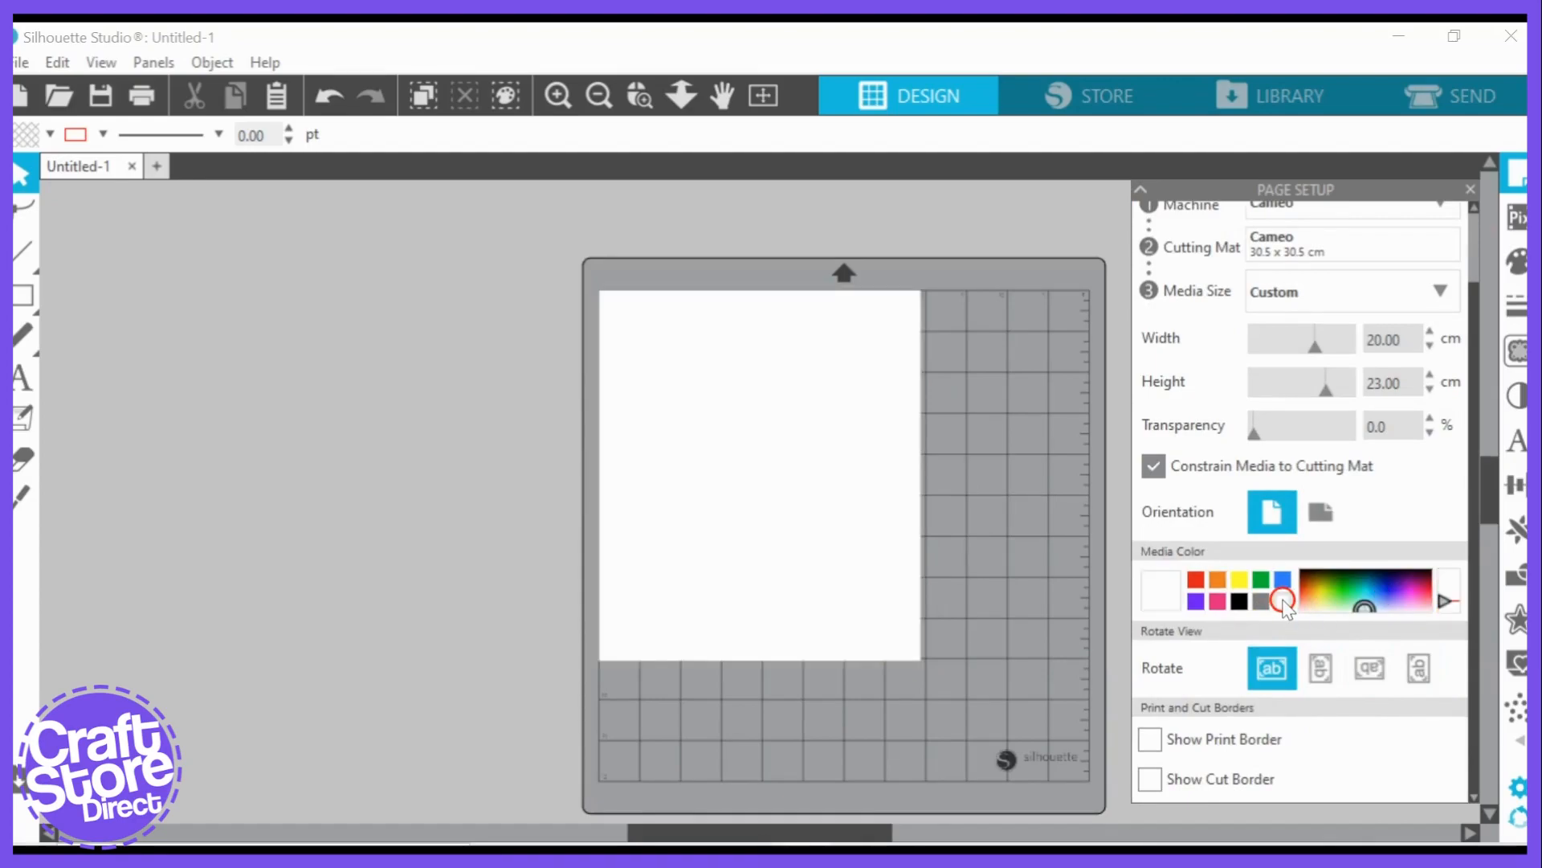
- Draw a rectangle about 12.1 cm wide and 8.6 cm high in the middle of the page
{"action": "left_click", "coordinate": [24, 296]}
{"action": "left_click", "coordinate": [60, 295]}
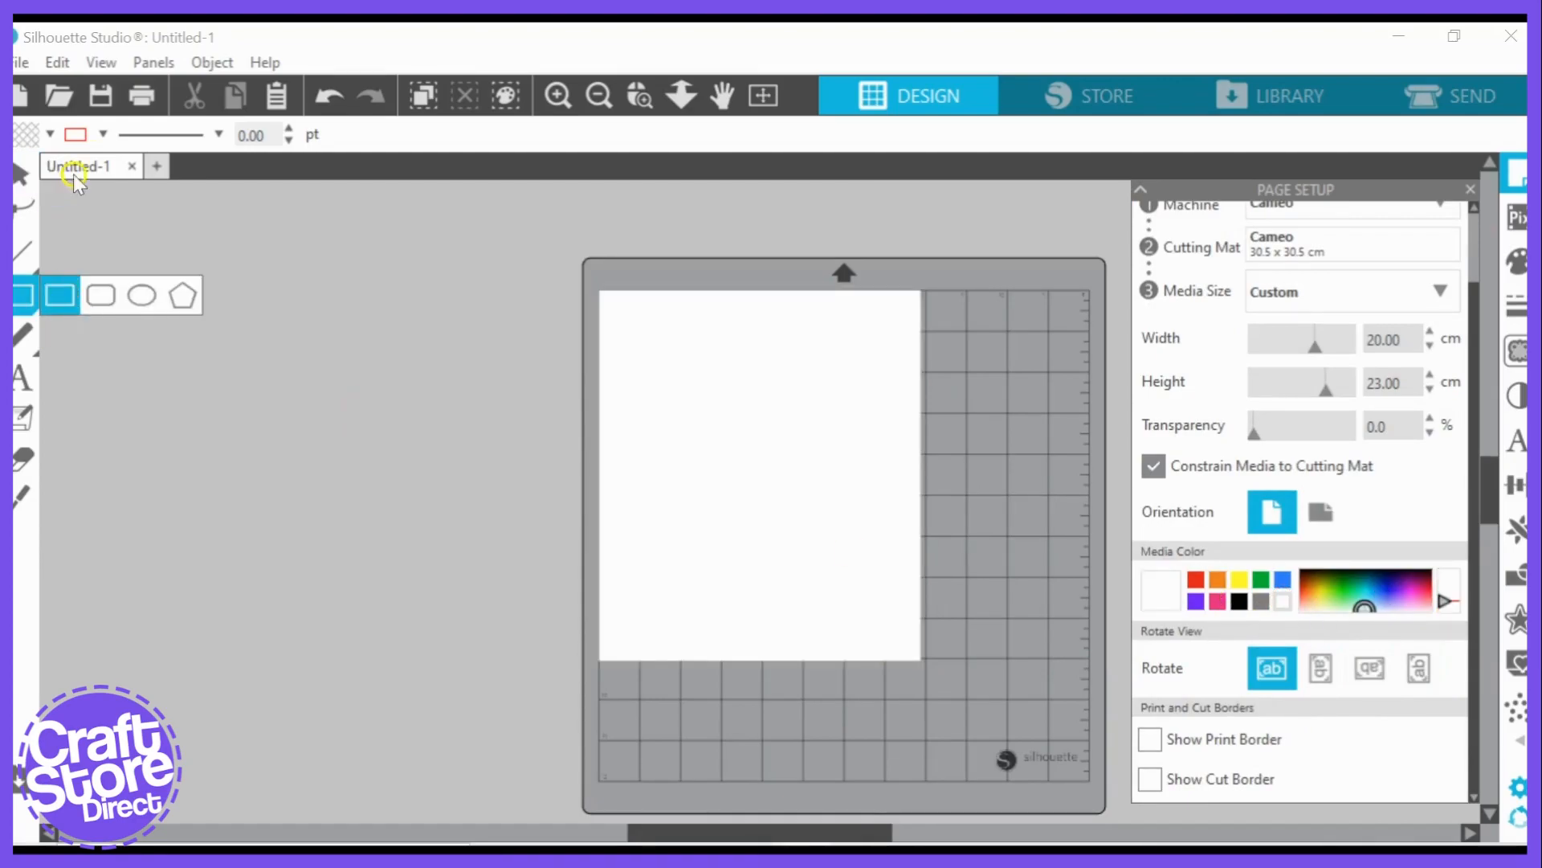
{"action": "left_click_drag", "start_coordinate": [657, 386], "coordinate": [853, 524]}
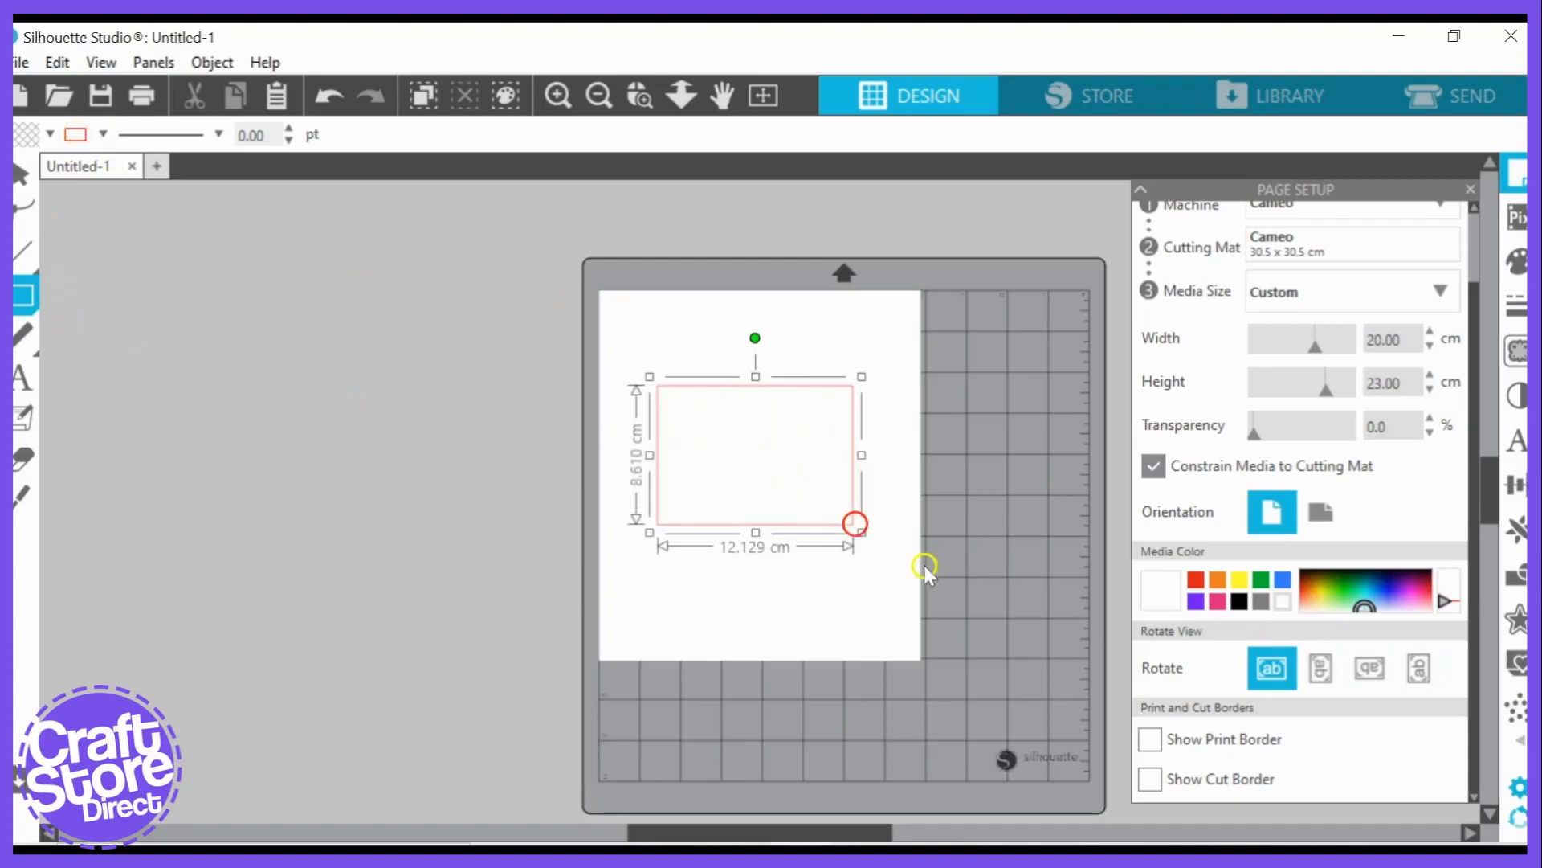
- Try a red media color behind the deselected rectangle, and change the page back to white
{"action": "left_click", "coordinate": [1197, 578]}
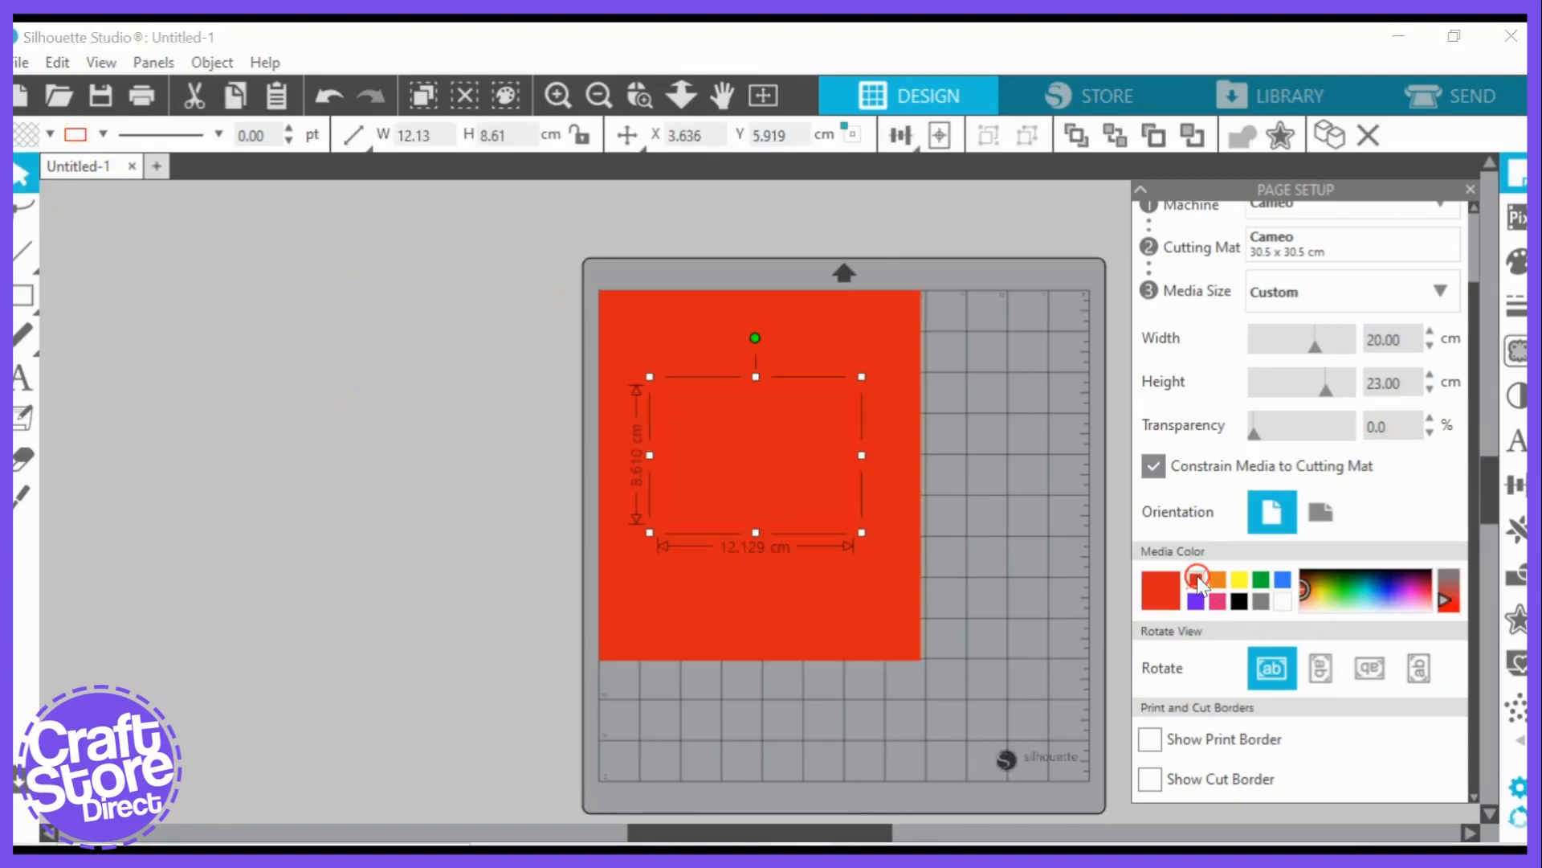
{"action": "left_click", "coordinate": [360, 520]}
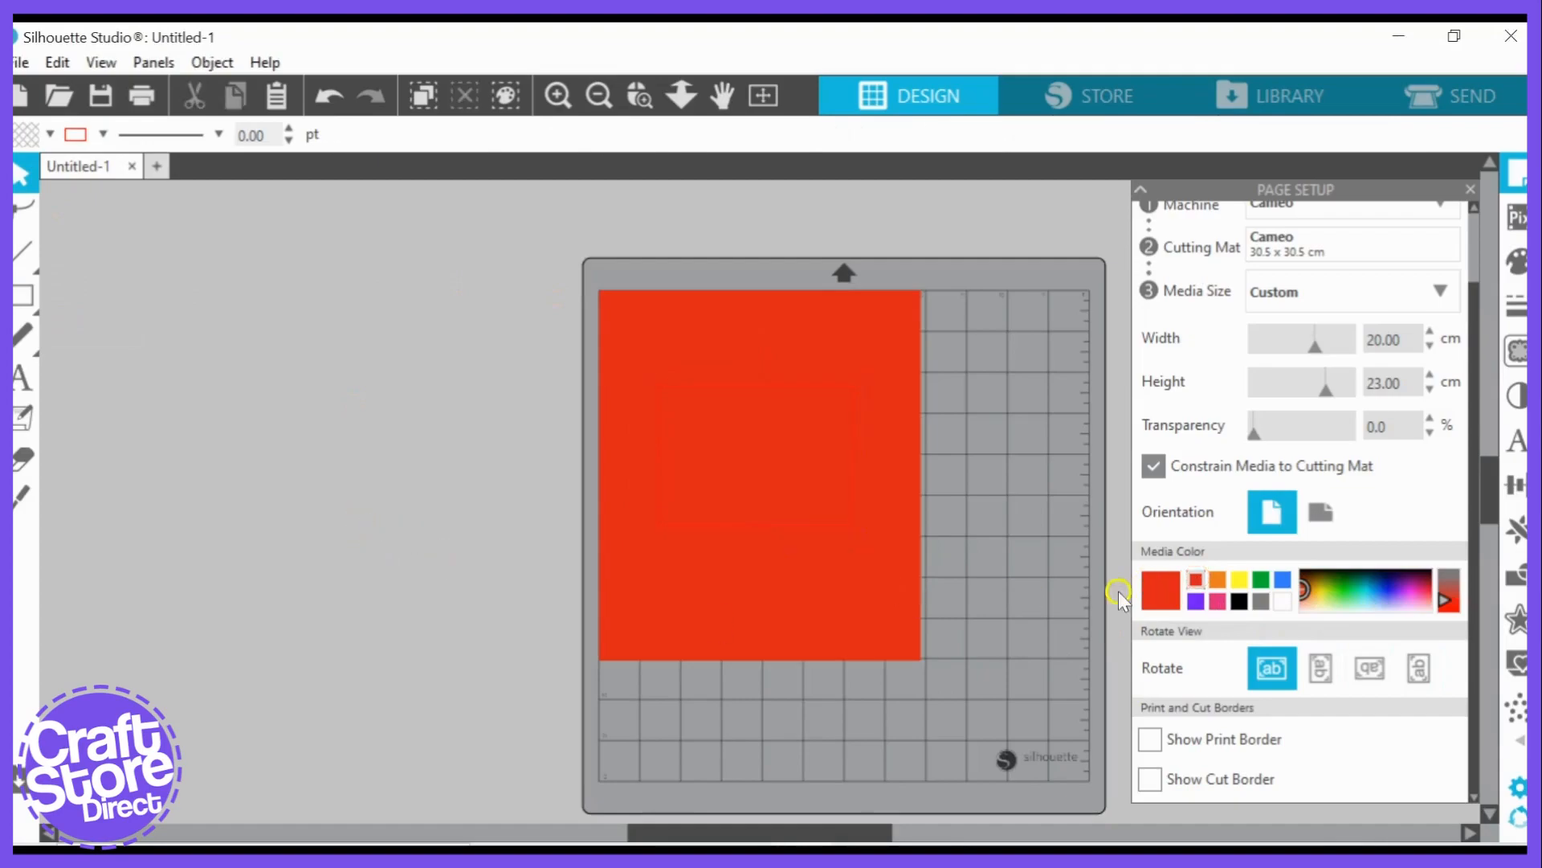
{"action": "left_click", "coordinate": [1283, 601]}
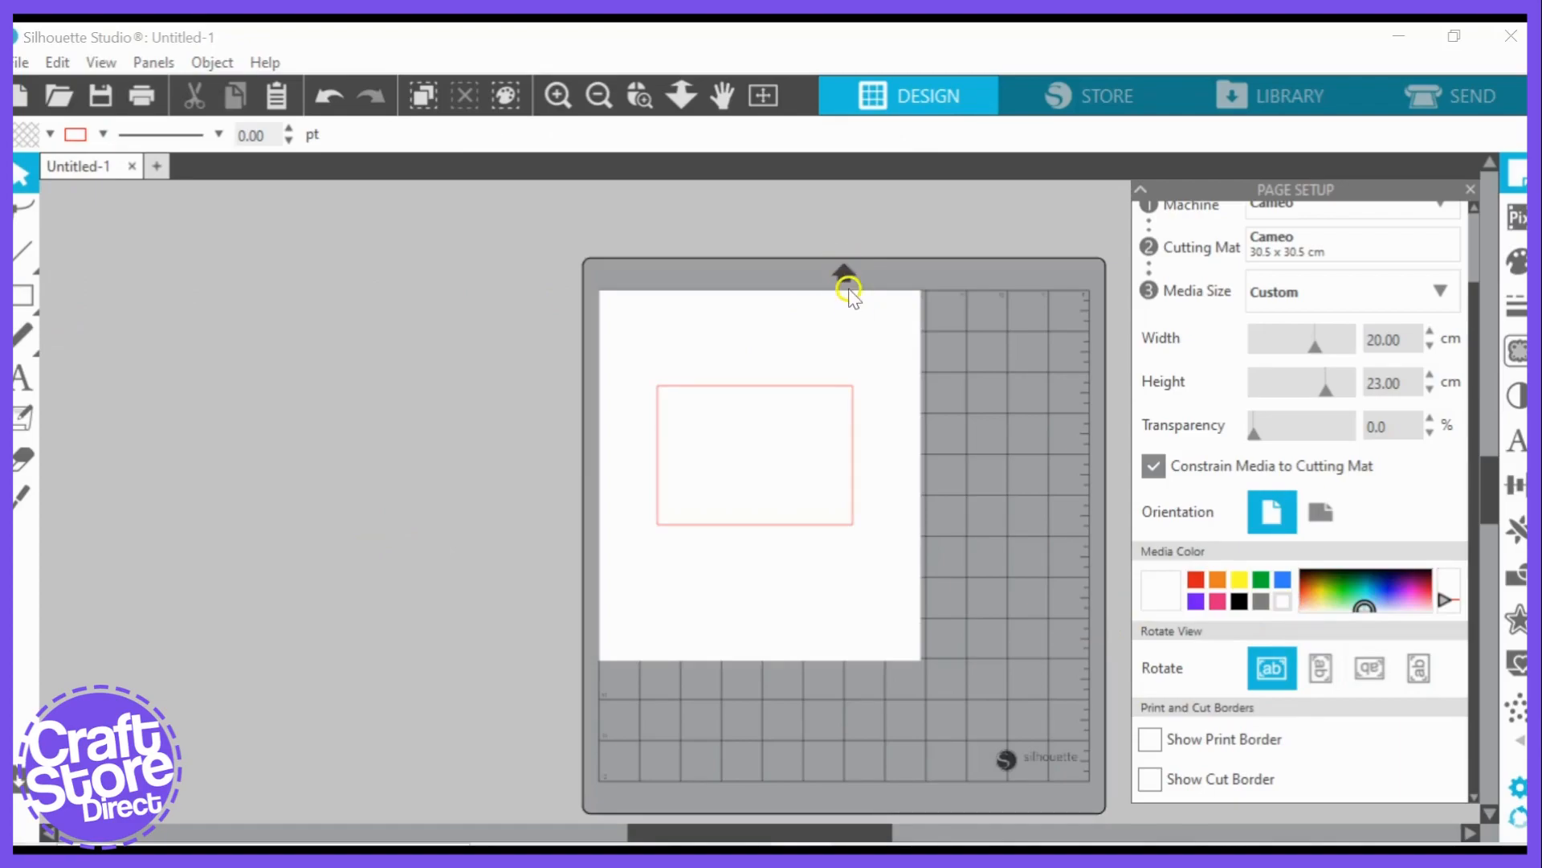
- Try each of the rotated mat views in turn, ending at 270 degrees, and restore the unrotated view
{"action": "left_click", "coordinate": [1322, 672]}
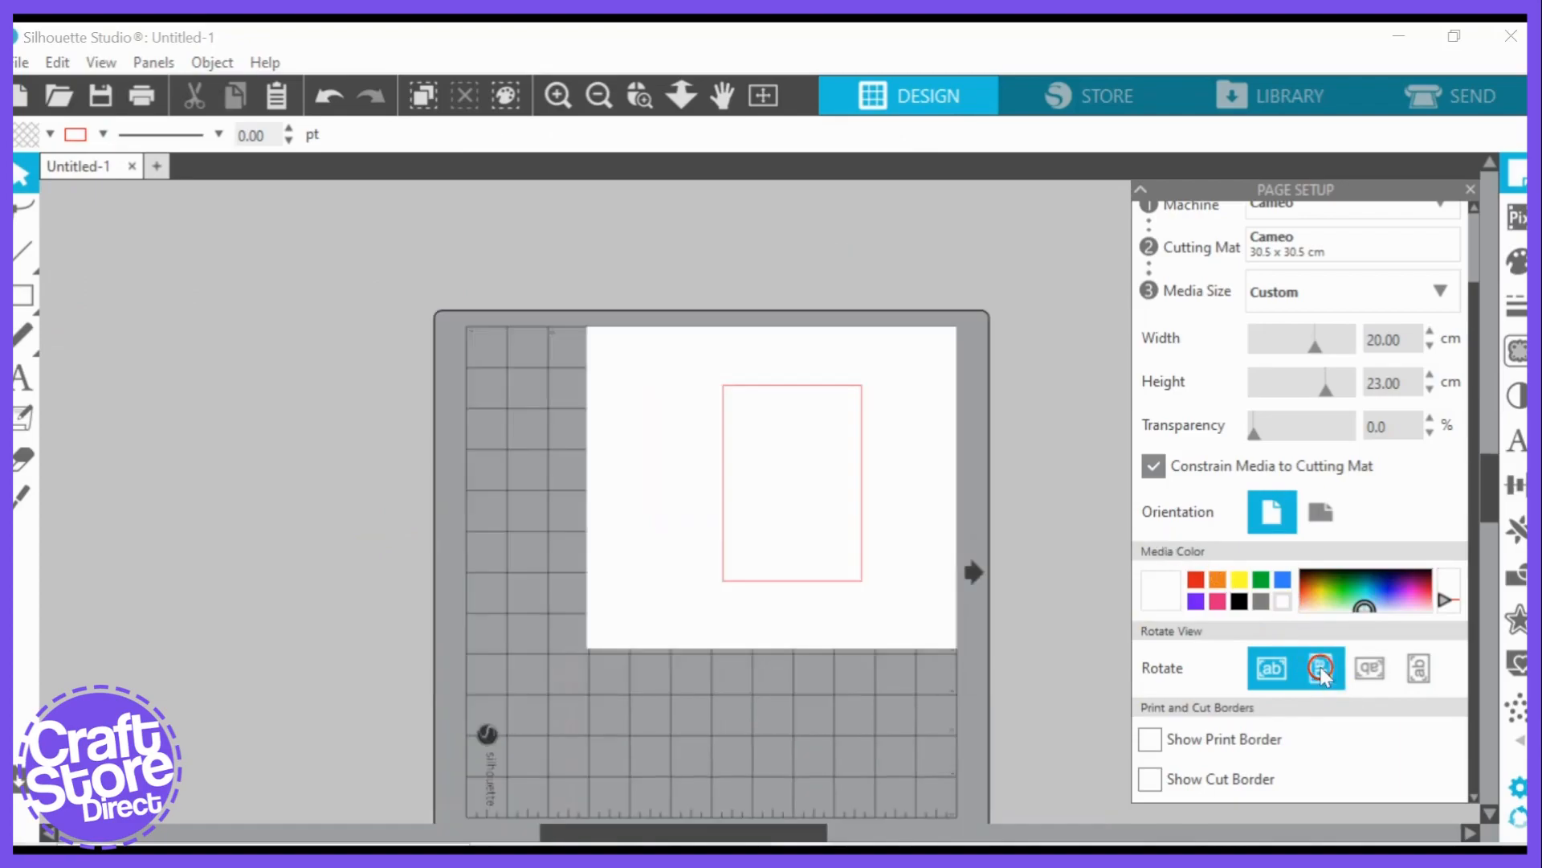
{"action": "left_click", "coordinate": [1370, 669]}
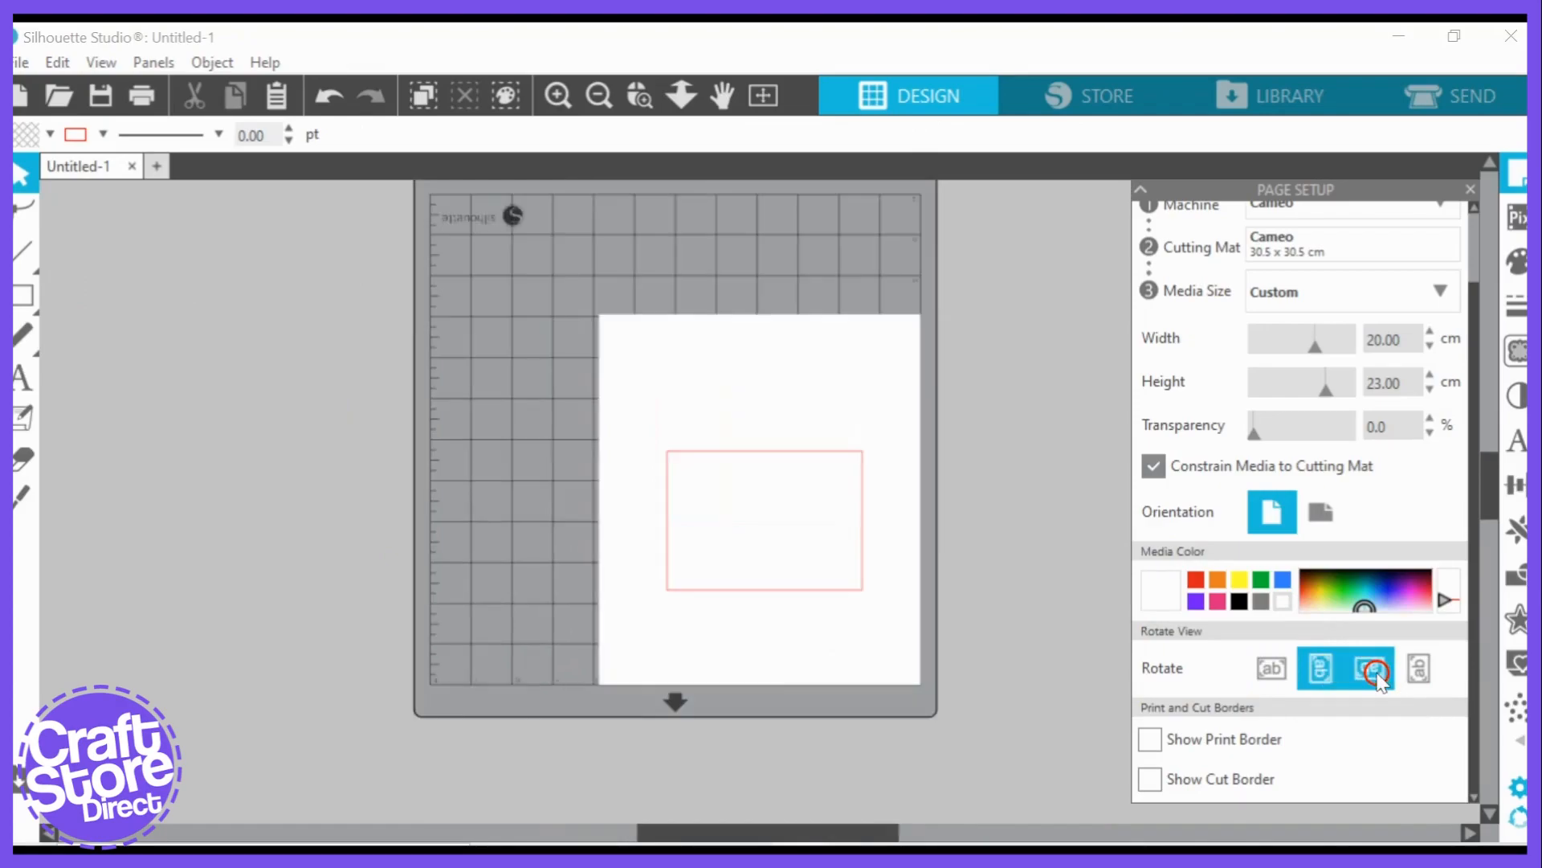
{"action": "left_click", "coordinate": [1419, 671]}
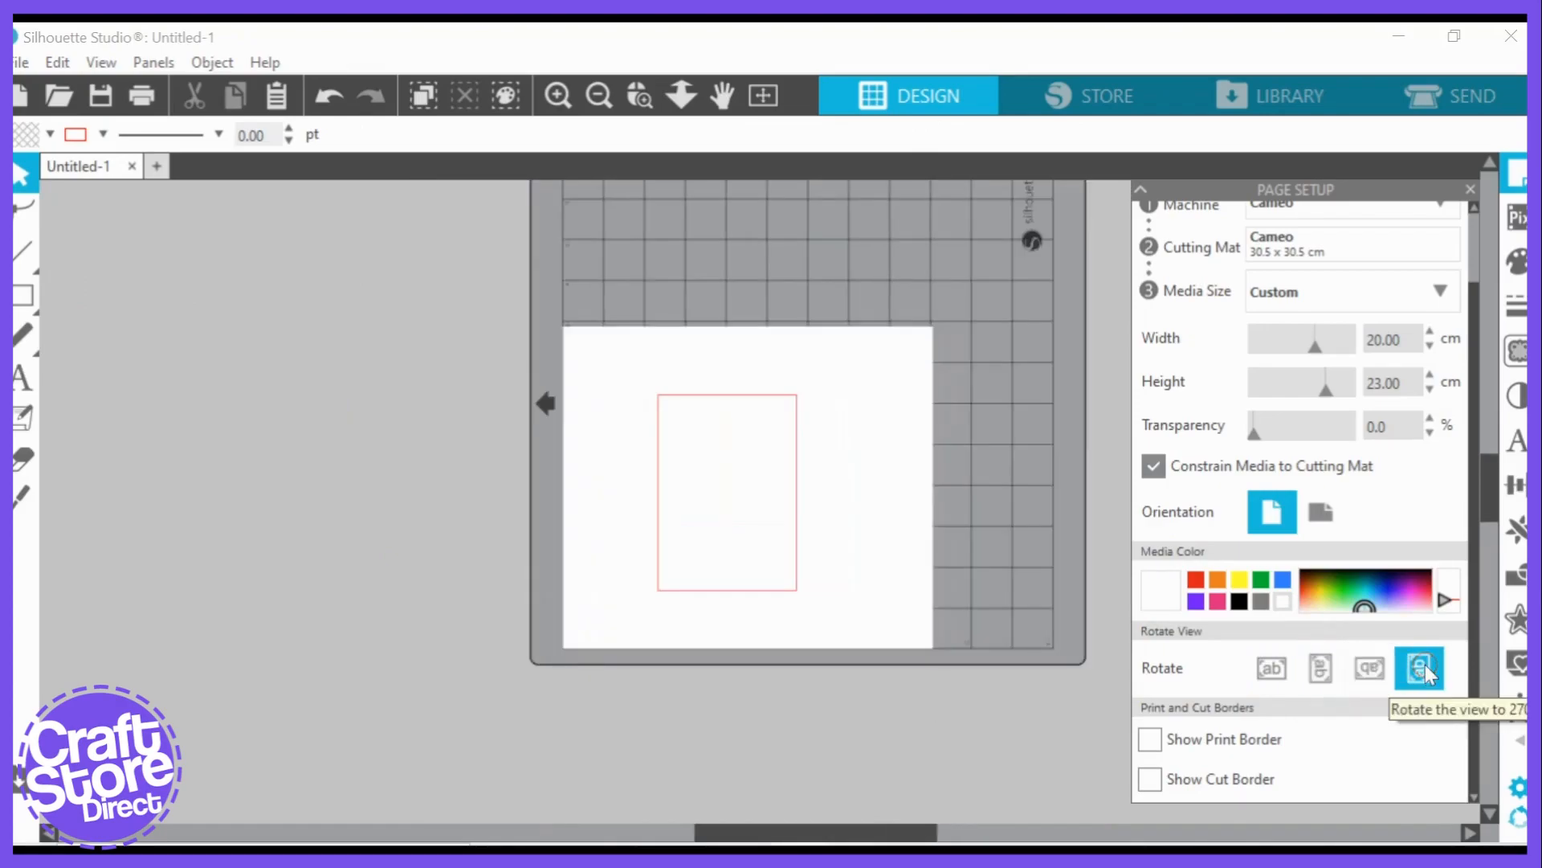
{"action": "left_click", "coordinate": [1286, 673]}
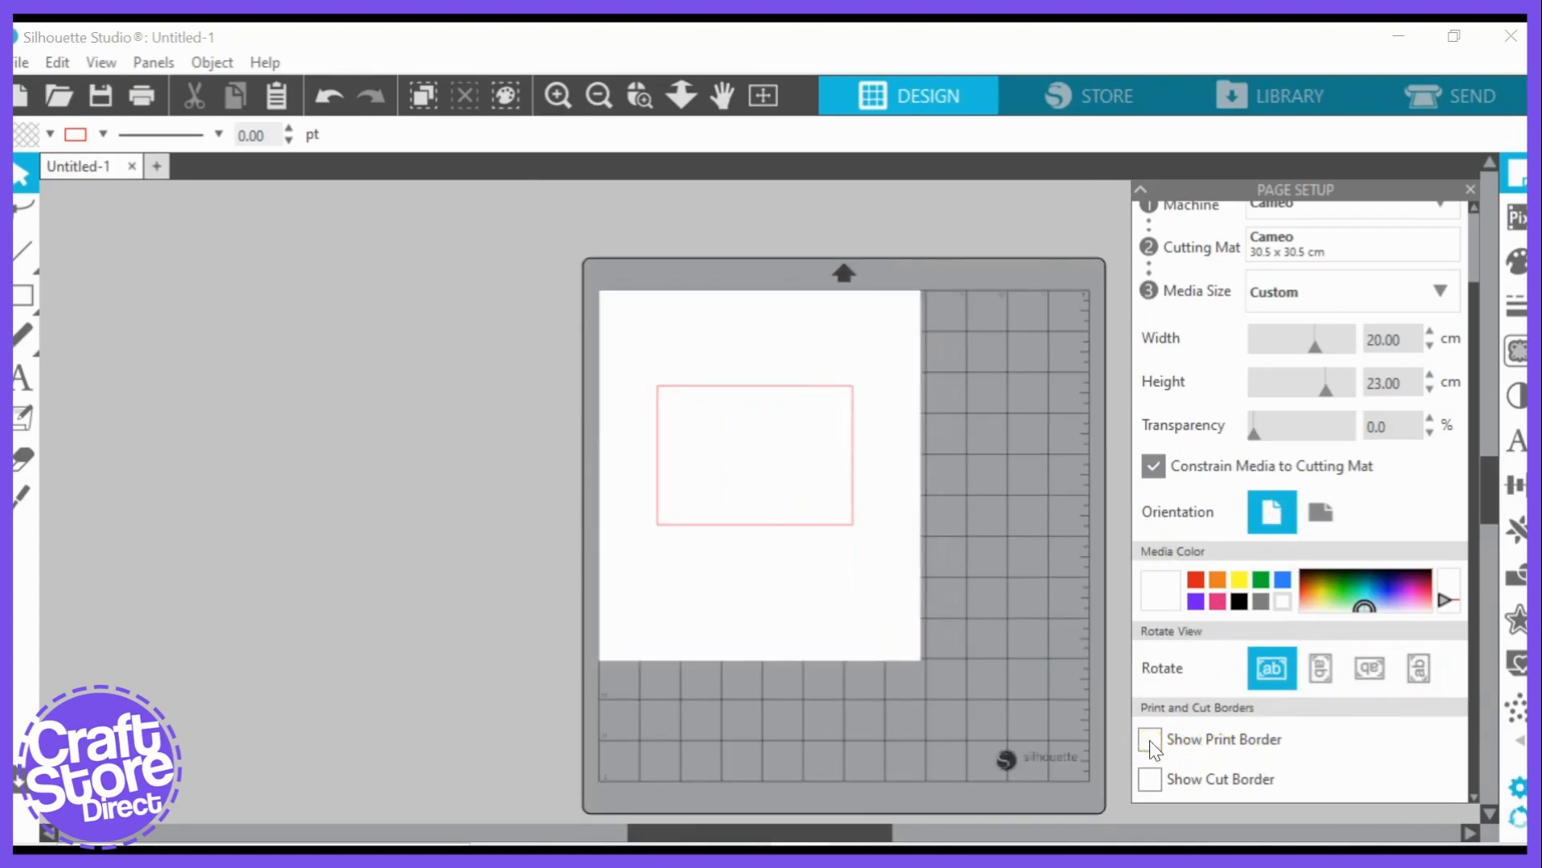
- Set the media size to A4 (21.000 x 29.700 cm)
{"action": "left_click", "coordinate": [1186, 740]}
{"action": "left_click", "coordinate": [1276, 312]}
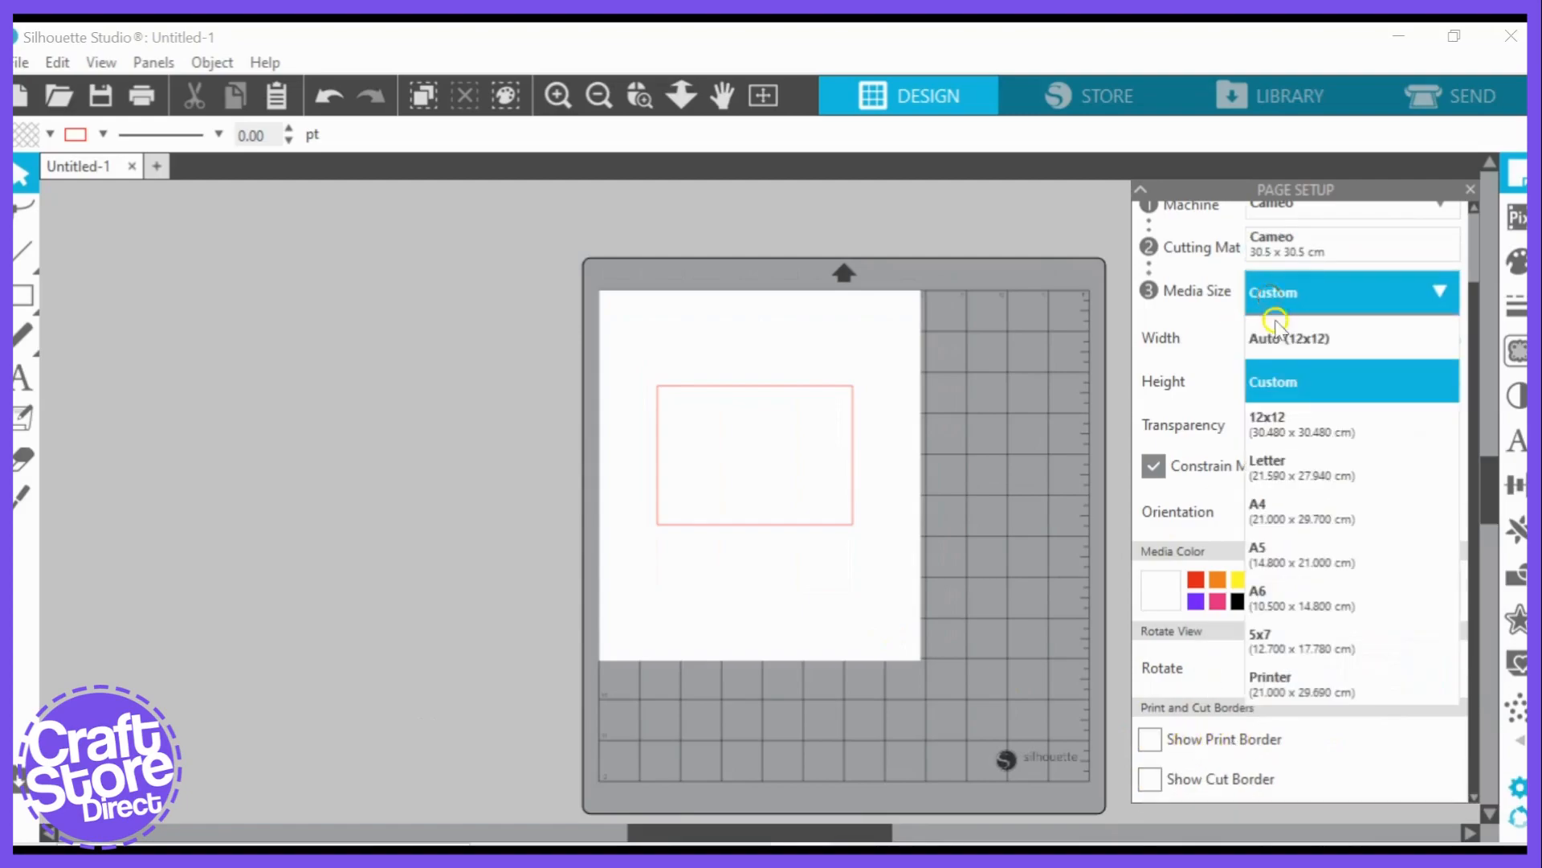
{"action": "left_click", "coordinate": [1310, 523]}
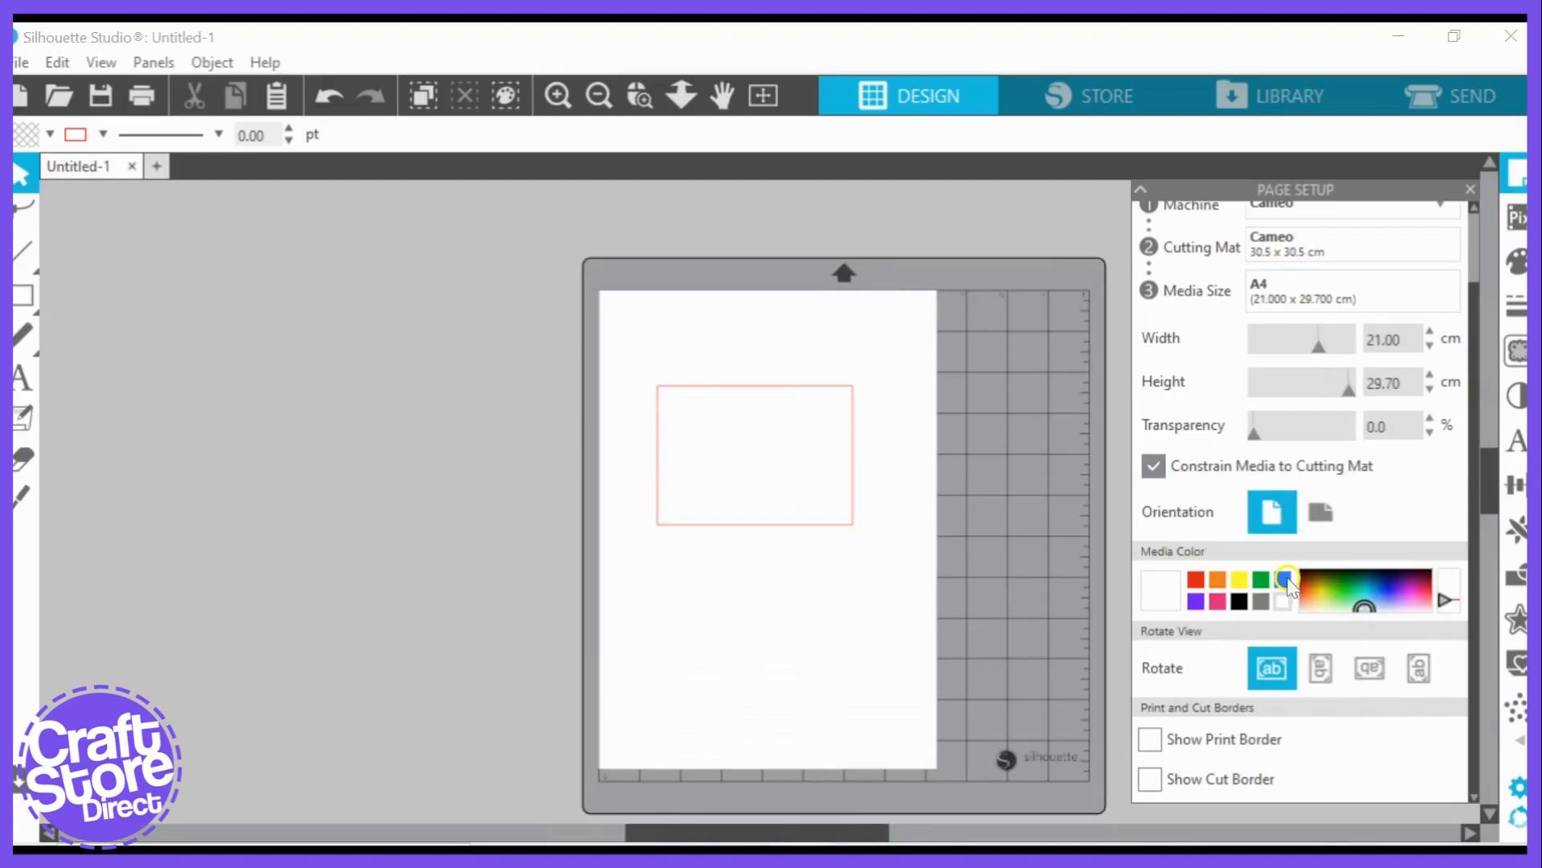
- Show both the print border and the cut border on the page
{"action": "left_click", "coordinate": [1155, 740]}
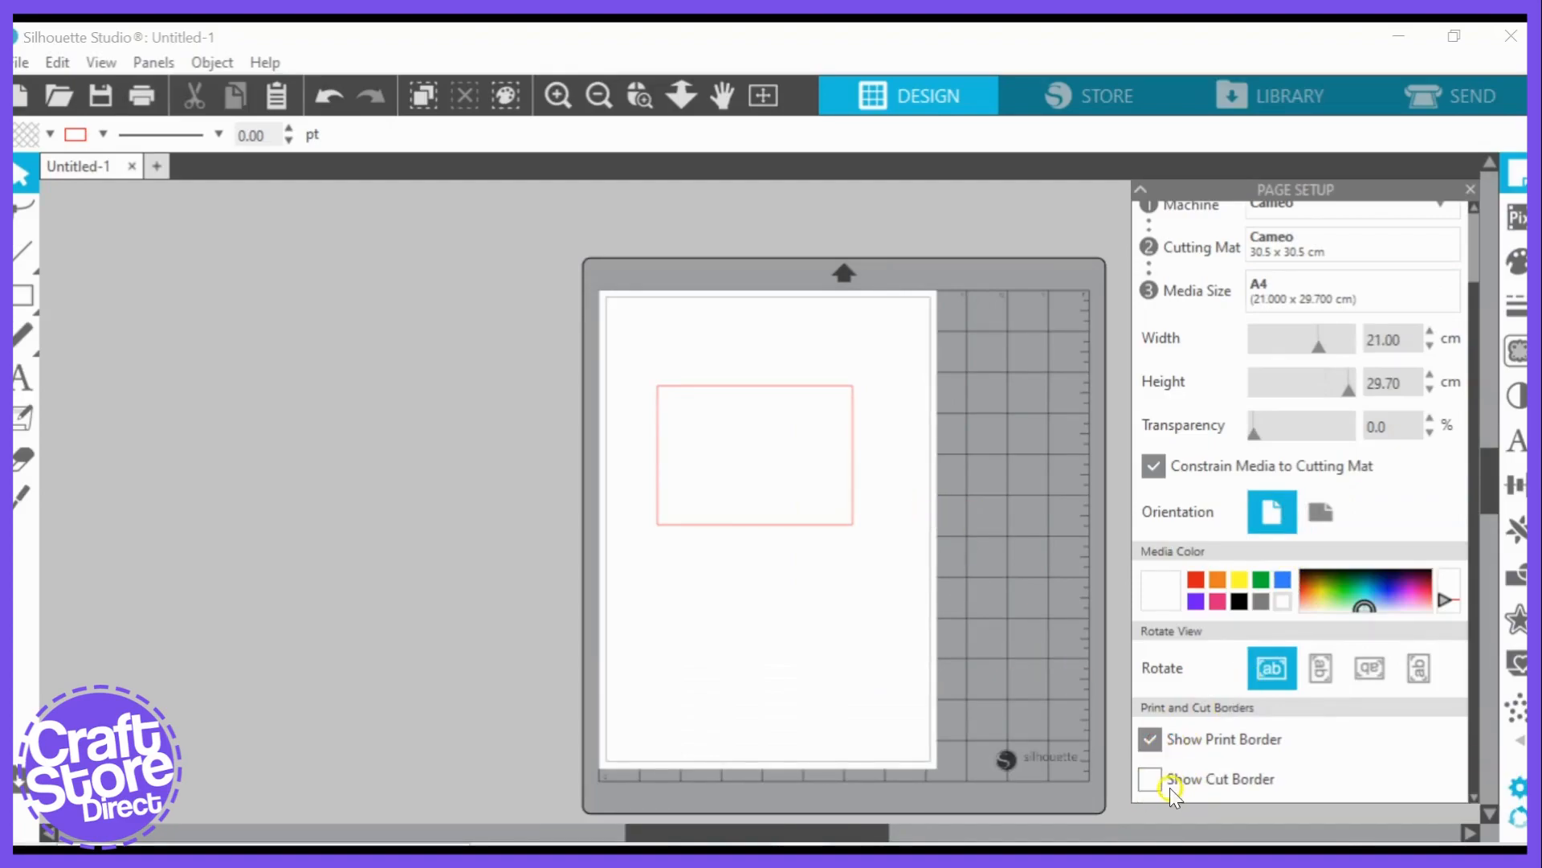
{"action": "left_click", "coordinate": [1151, 779]}
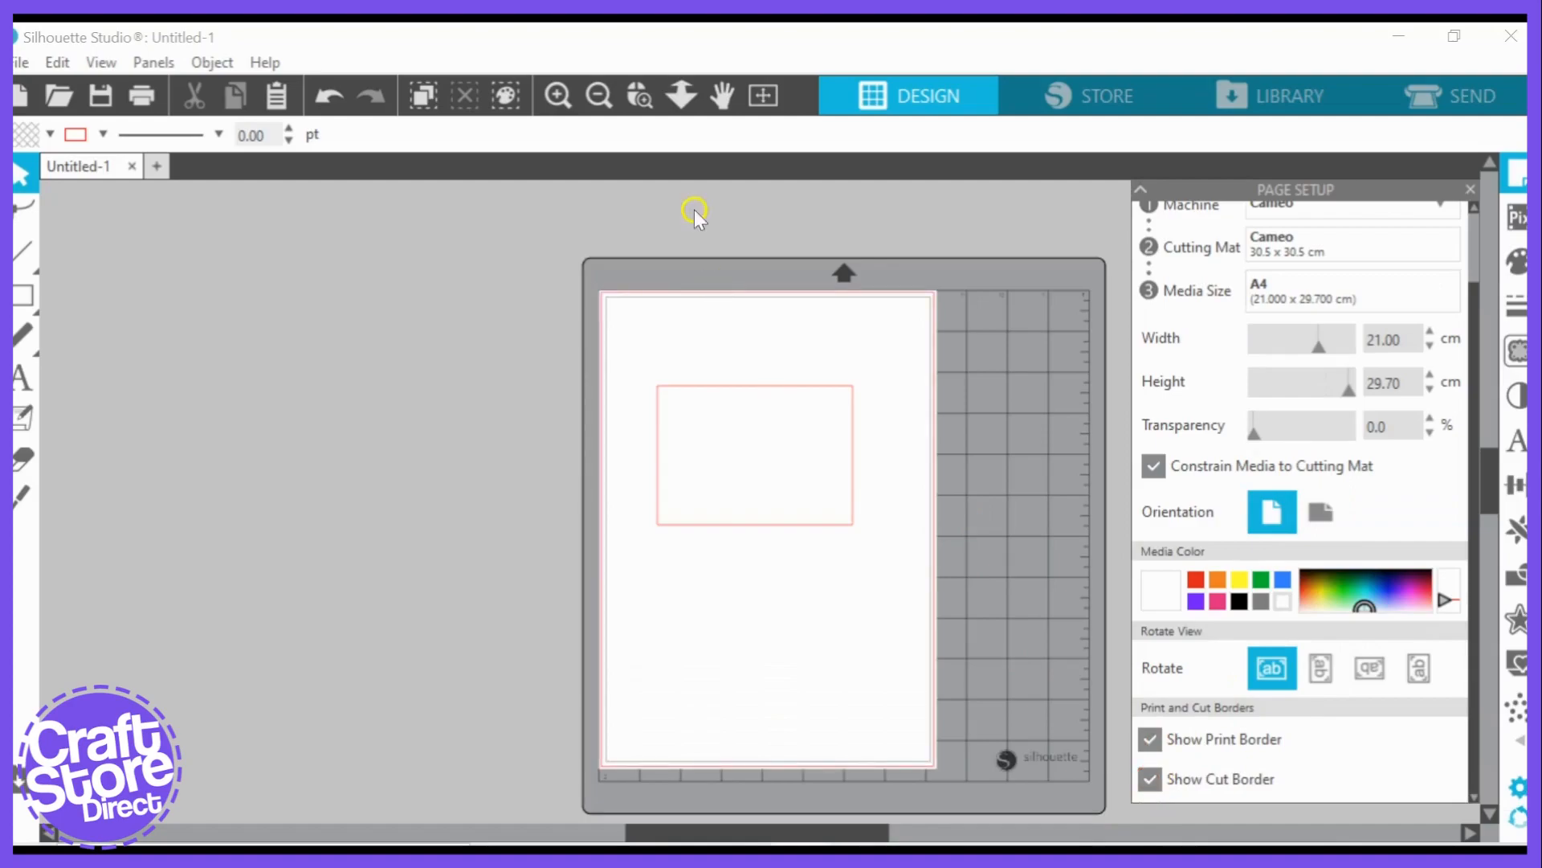
{"action": "left_click", "coordinate": [643, 95]}
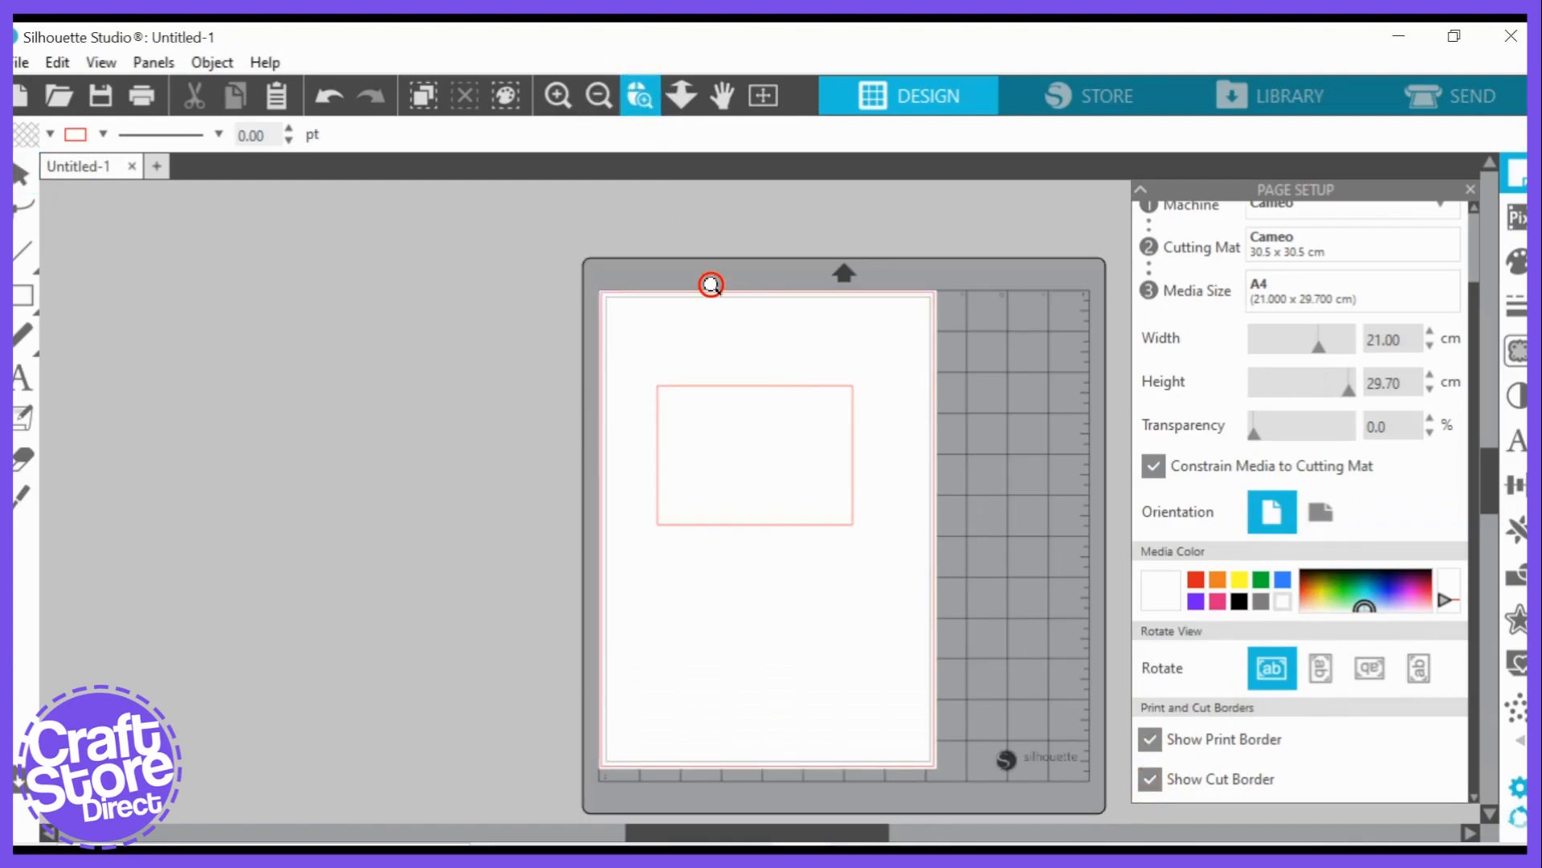
{"action": "left_click", "coordinate": [923, 476]}
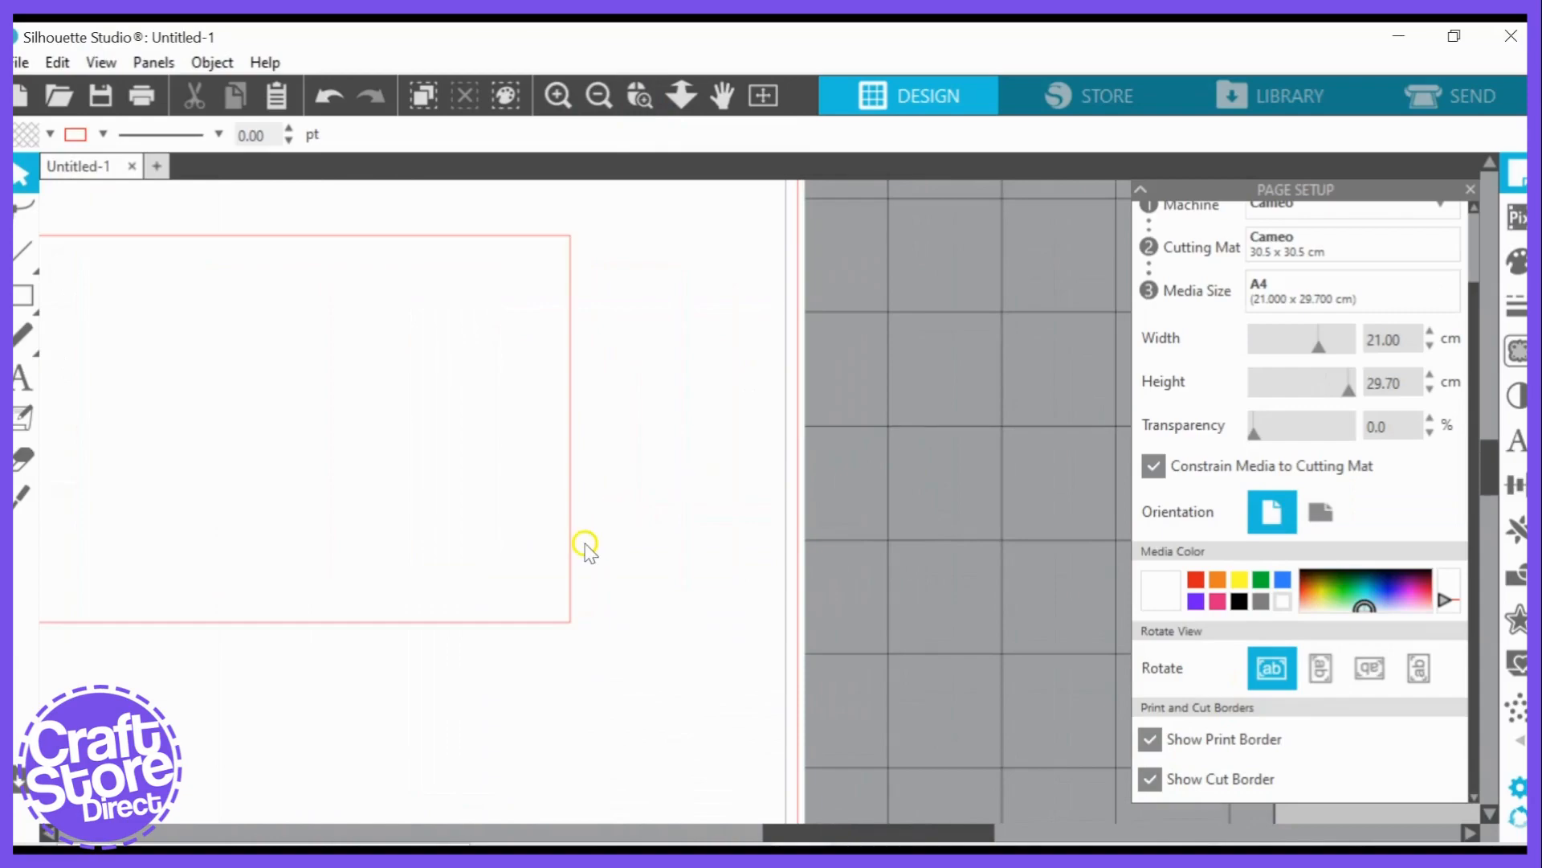
- Move the rectangle closer to the page's right border, and hide the print and cut borders
{"action": "left_click", "coordinate": [710, 604]}
{"action": "left_click_drag", "start_coordinate": [710, 605], "coordinate": [670, 643]}
{"action": "left_click", "coordinate": [763, 97]}
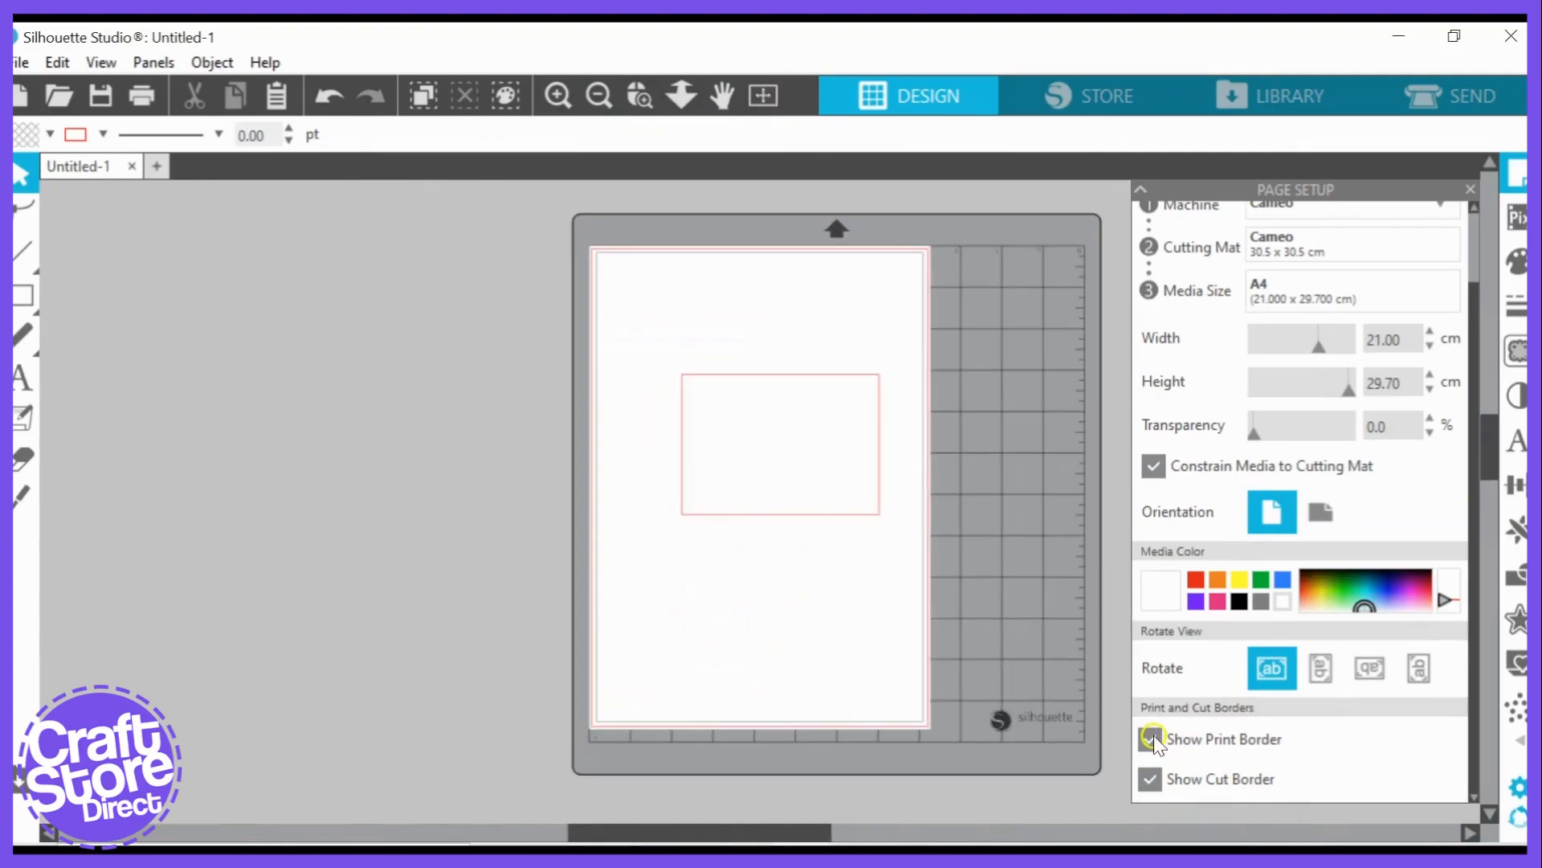
{"action": "left_click", "coordinate": [1151, 737]}
{"action": "left_click", "coordinate": [1152, 778]}
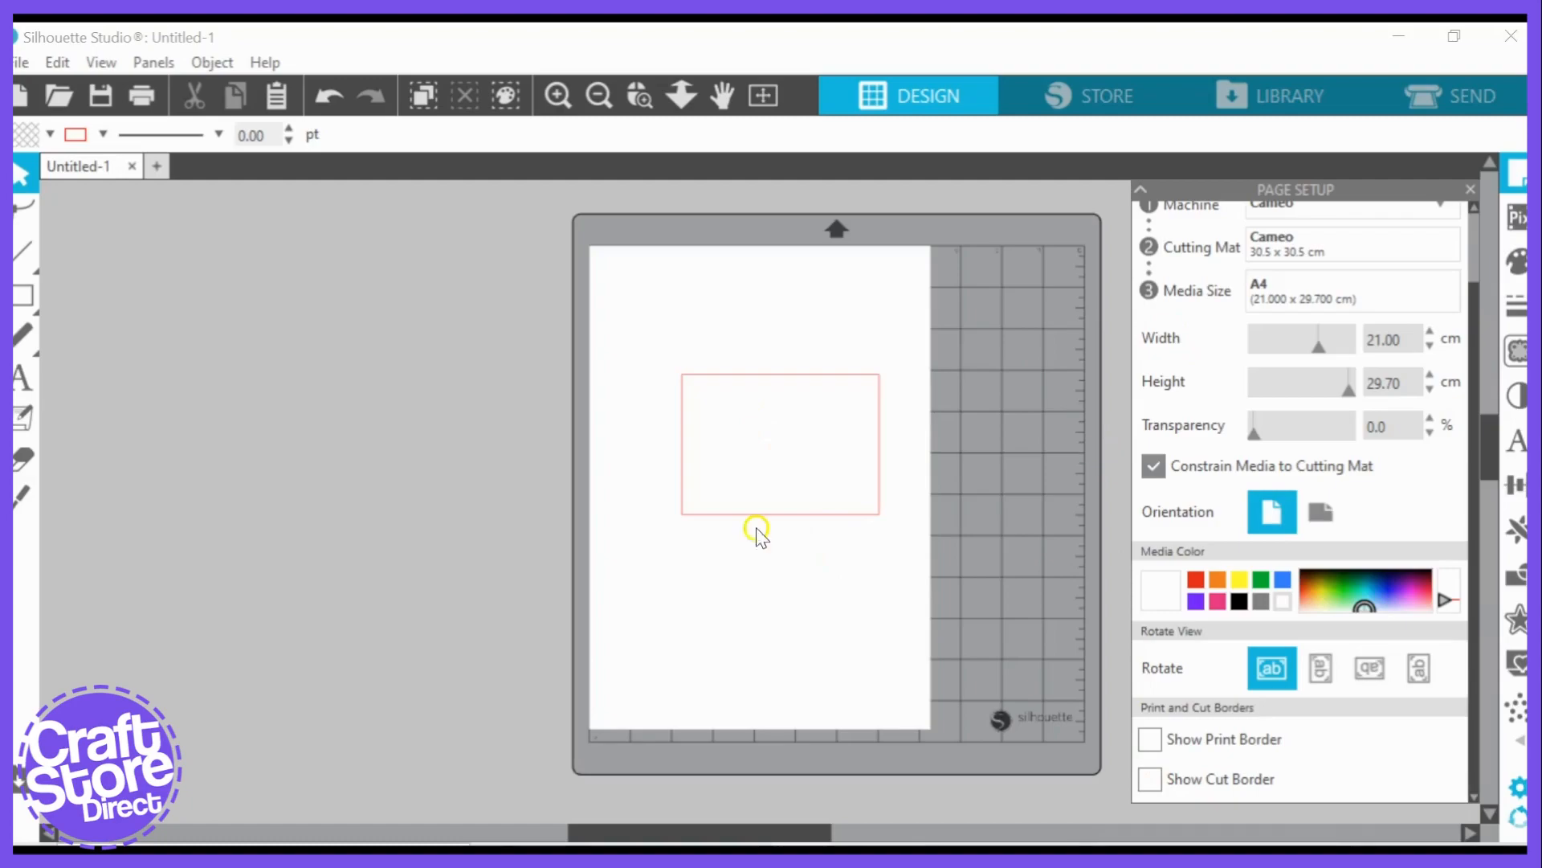
- Move the rectangle off the mat to its left, and show the grid on the page
{"action": "left_click_drag", "start_coordinate": [776, 519], "coordinate": [418, 501]}
{"action": "scroll", "coordinate": [1178, 386], "scroll_direction": "up", "scroll_amount": 1}
{"action": "scroll", "coordinate": [1173, 401], "scroll_direction": "down", "scroll_amount": 1}
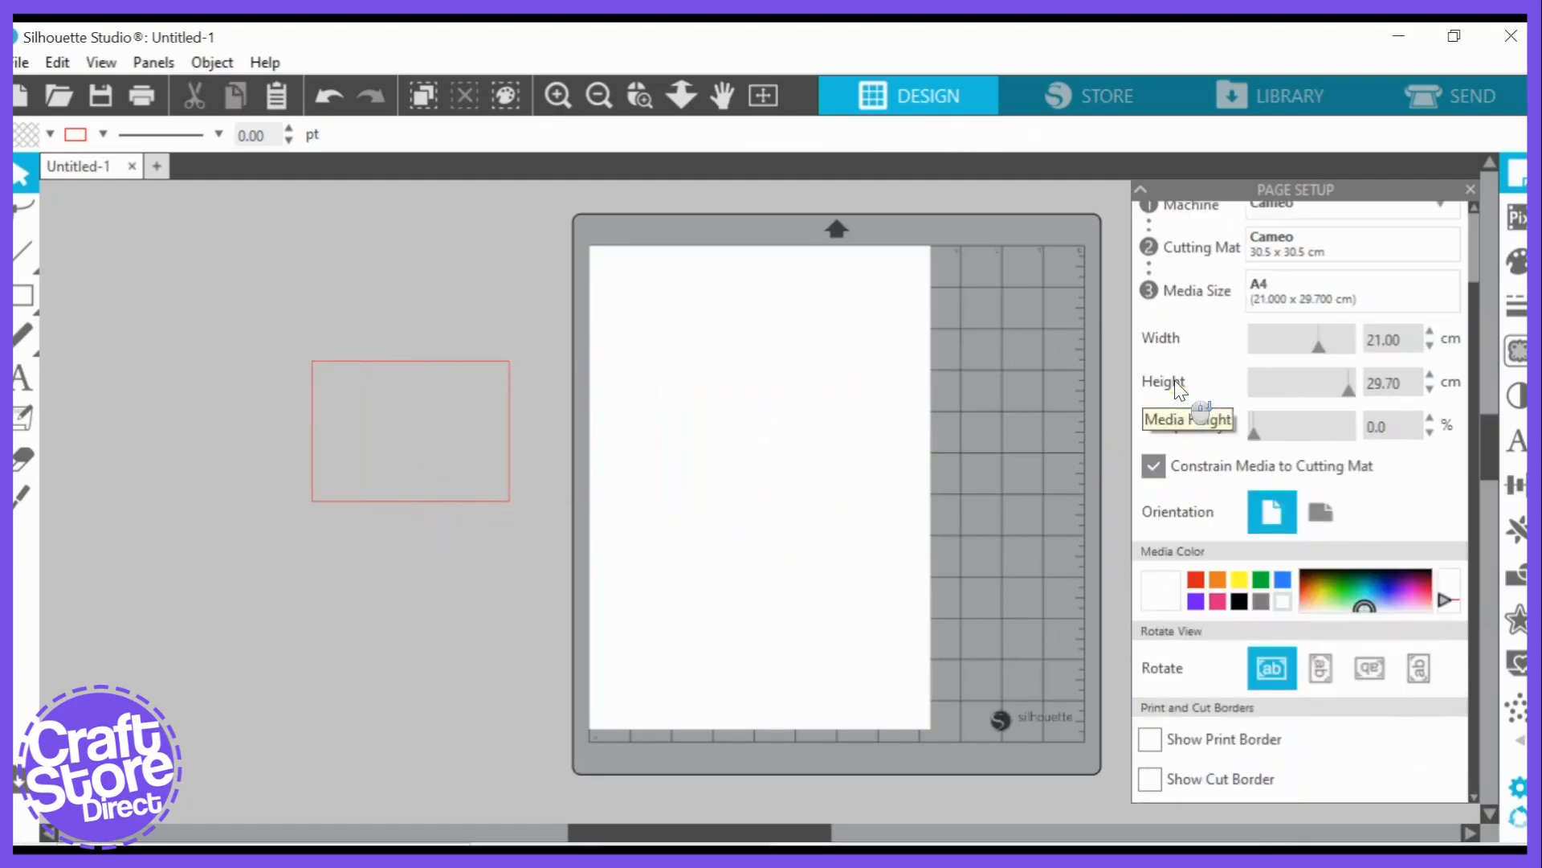
{"action": "scroll", "coordinate": [1169, 409], "scroll_direction": "up", "scroll_amount": 1}
{"action": "left_click", "coordinate": [1187, 224]}
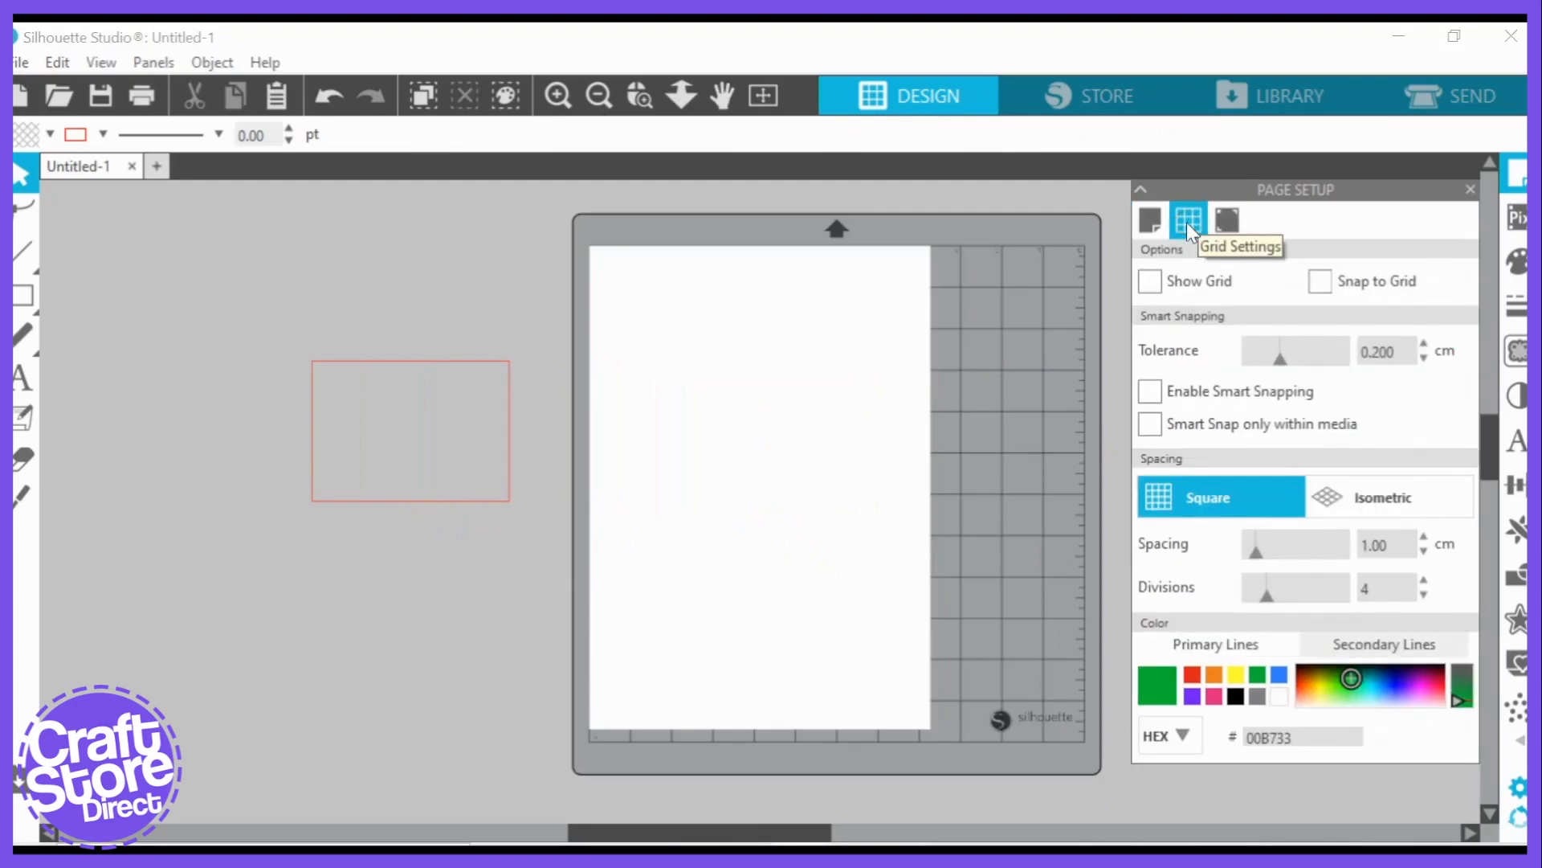
{"action": "left_click", "coordinate": [1152, 280]}
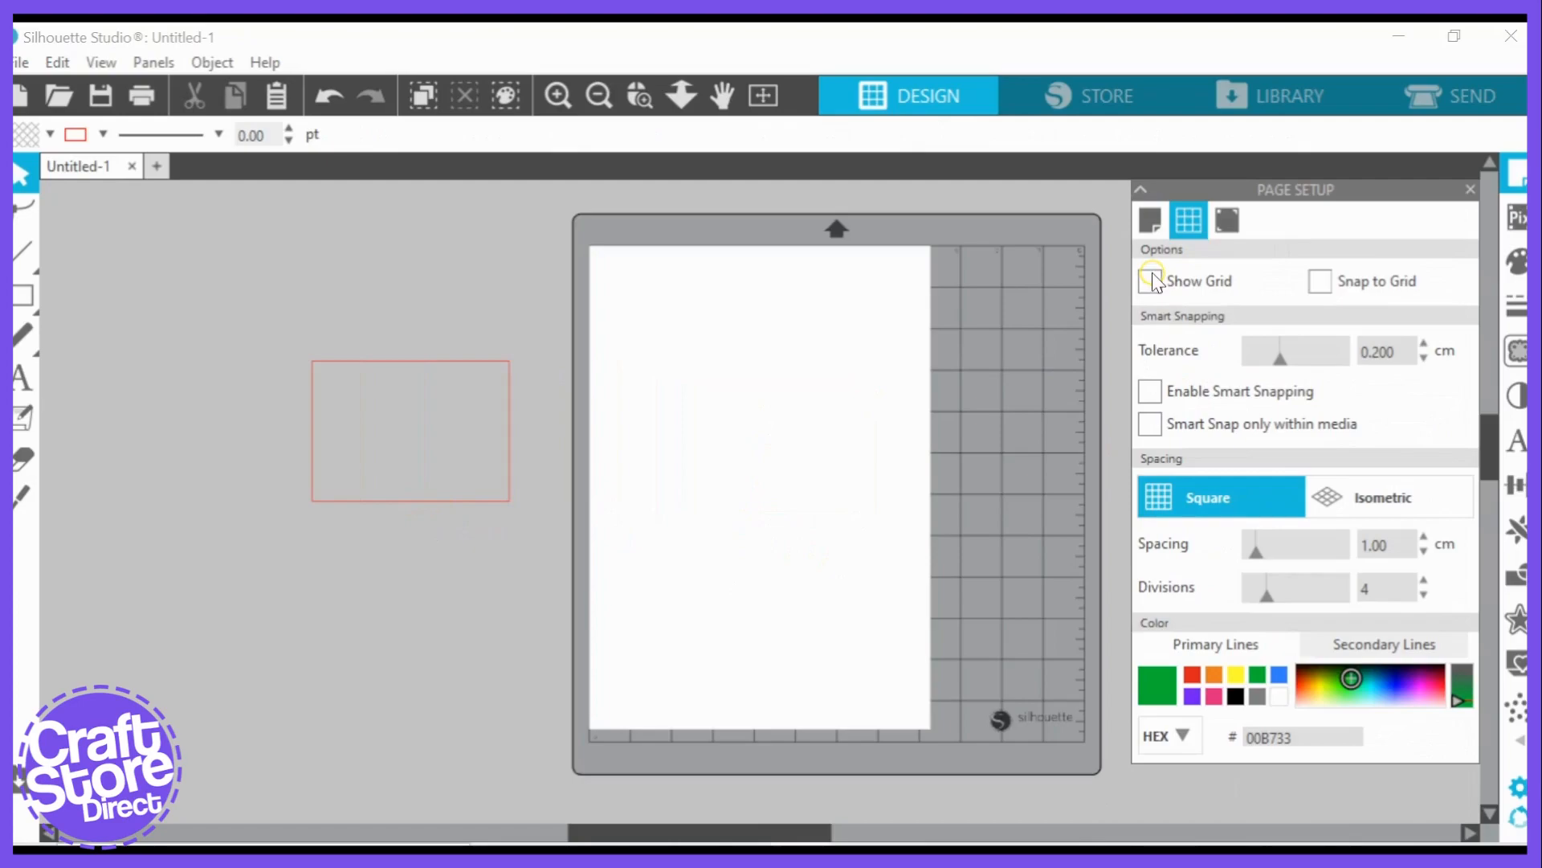
{"action": "left_click", "coordinate": [1158, 286]}
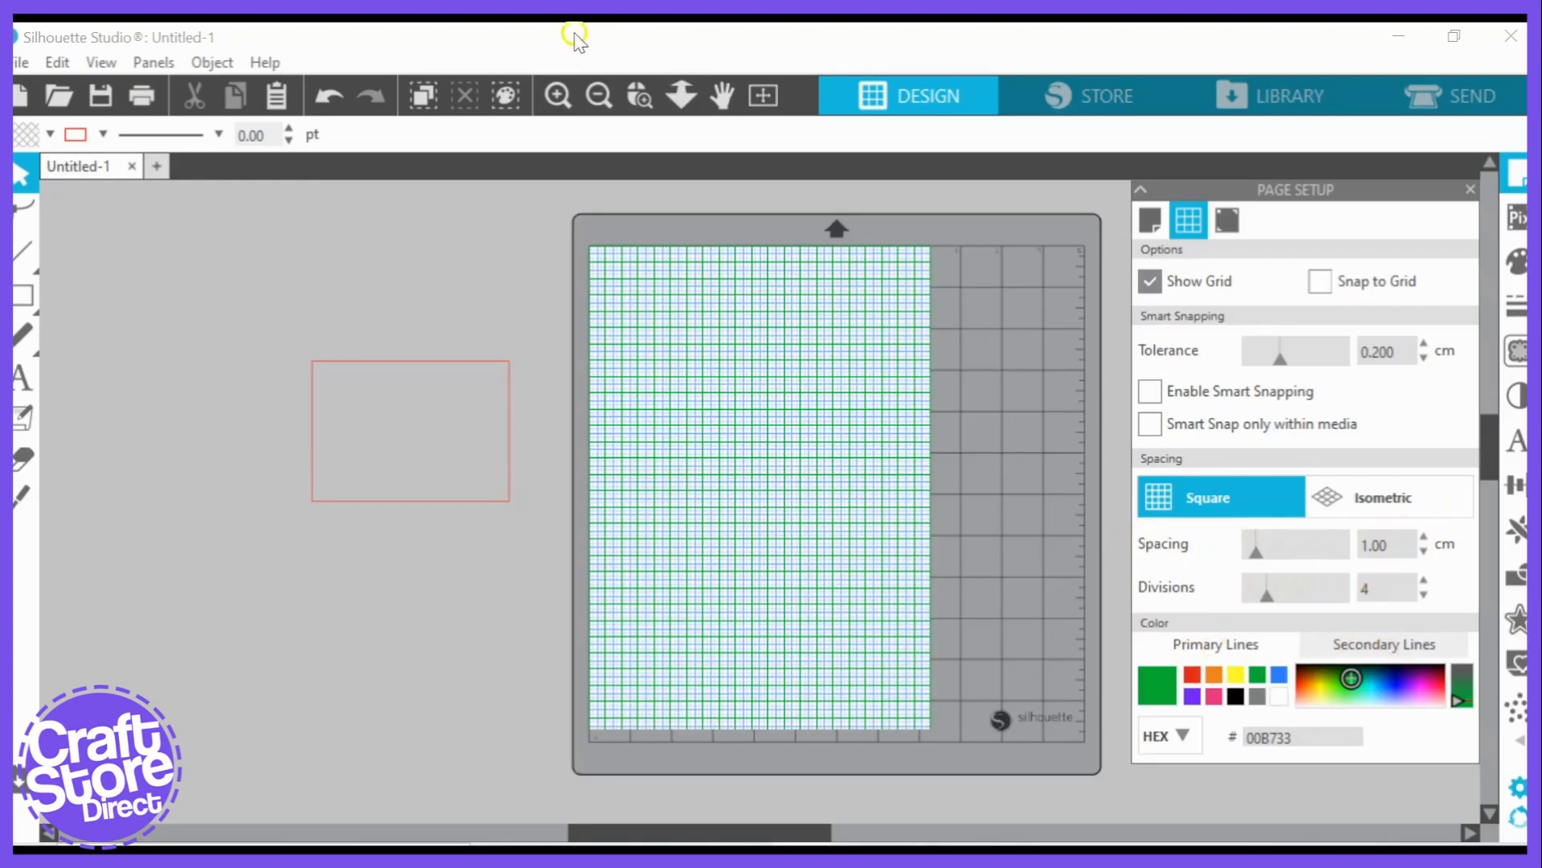
- Try red primary grid lines with the rectangle placed over the grid, and change the lines back to green
{"action": "left_click", "coordinate": [640, 96]}
{"action": "left_click", "coordinate": [736, 395]}
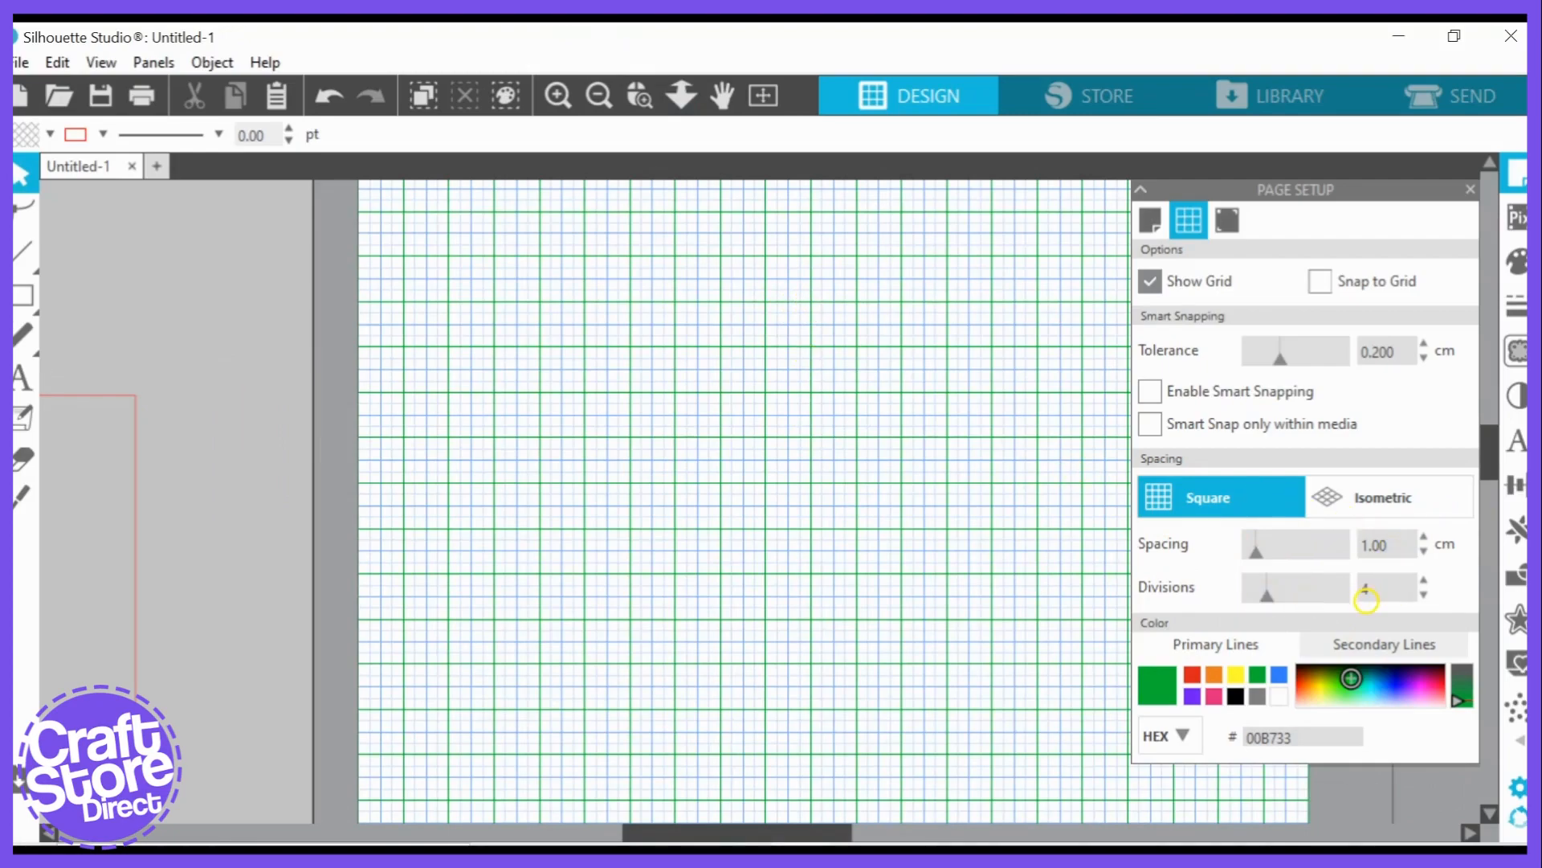
{"action": "left_click", "coordinate": [1195, 674]}
{"action": "left_click_drag", "start_coordinate": [133, 543], "coordinate": [904, 516]}
{"action": "left_click", "coordinate": [602, 355]}
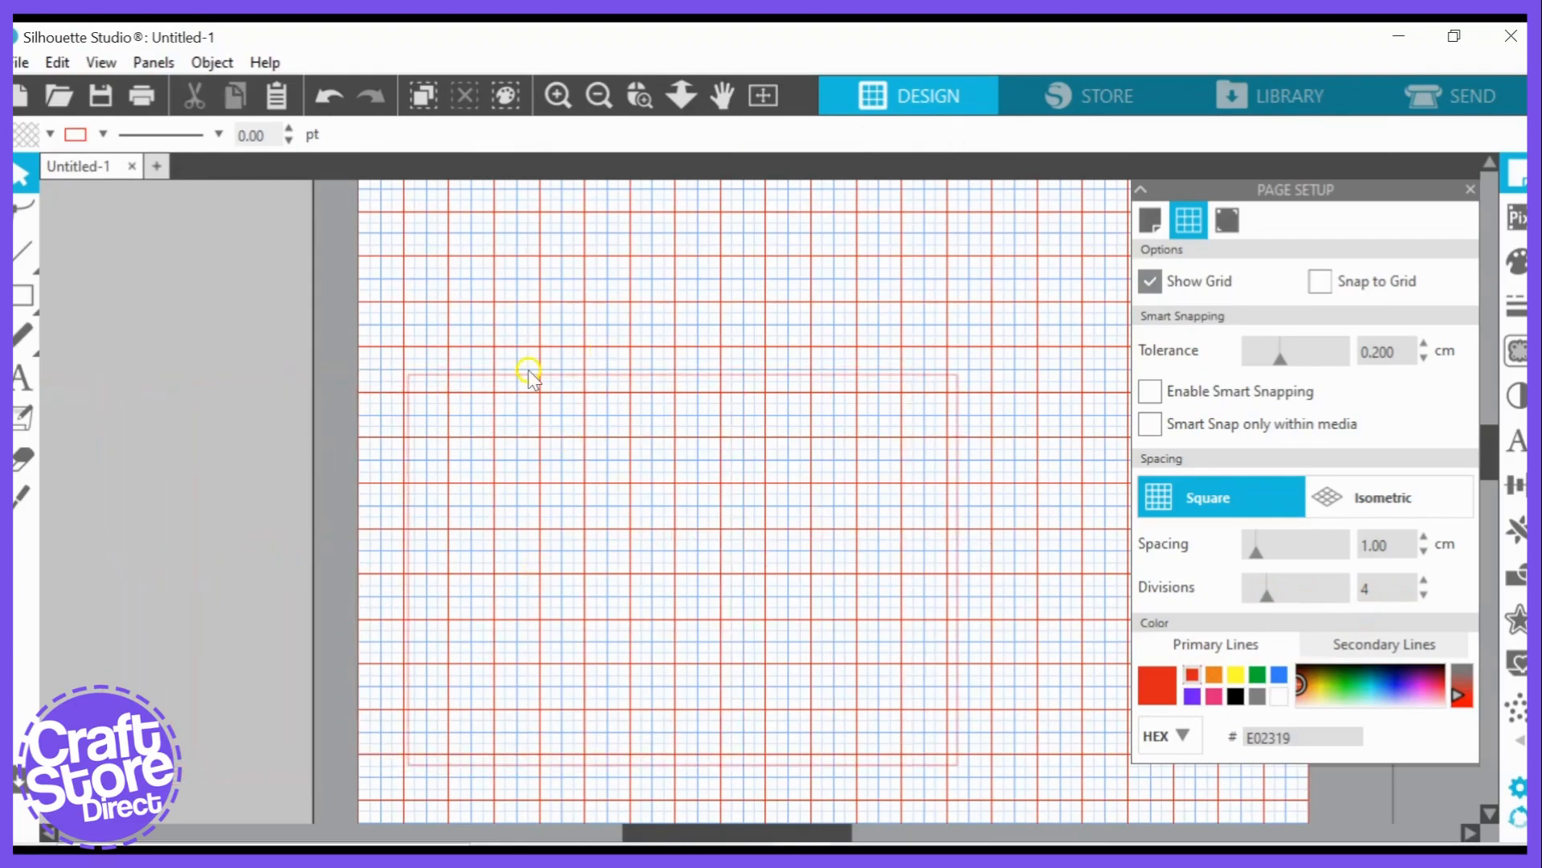
{"action": "left_click", "coordinate": [1262, 681]}
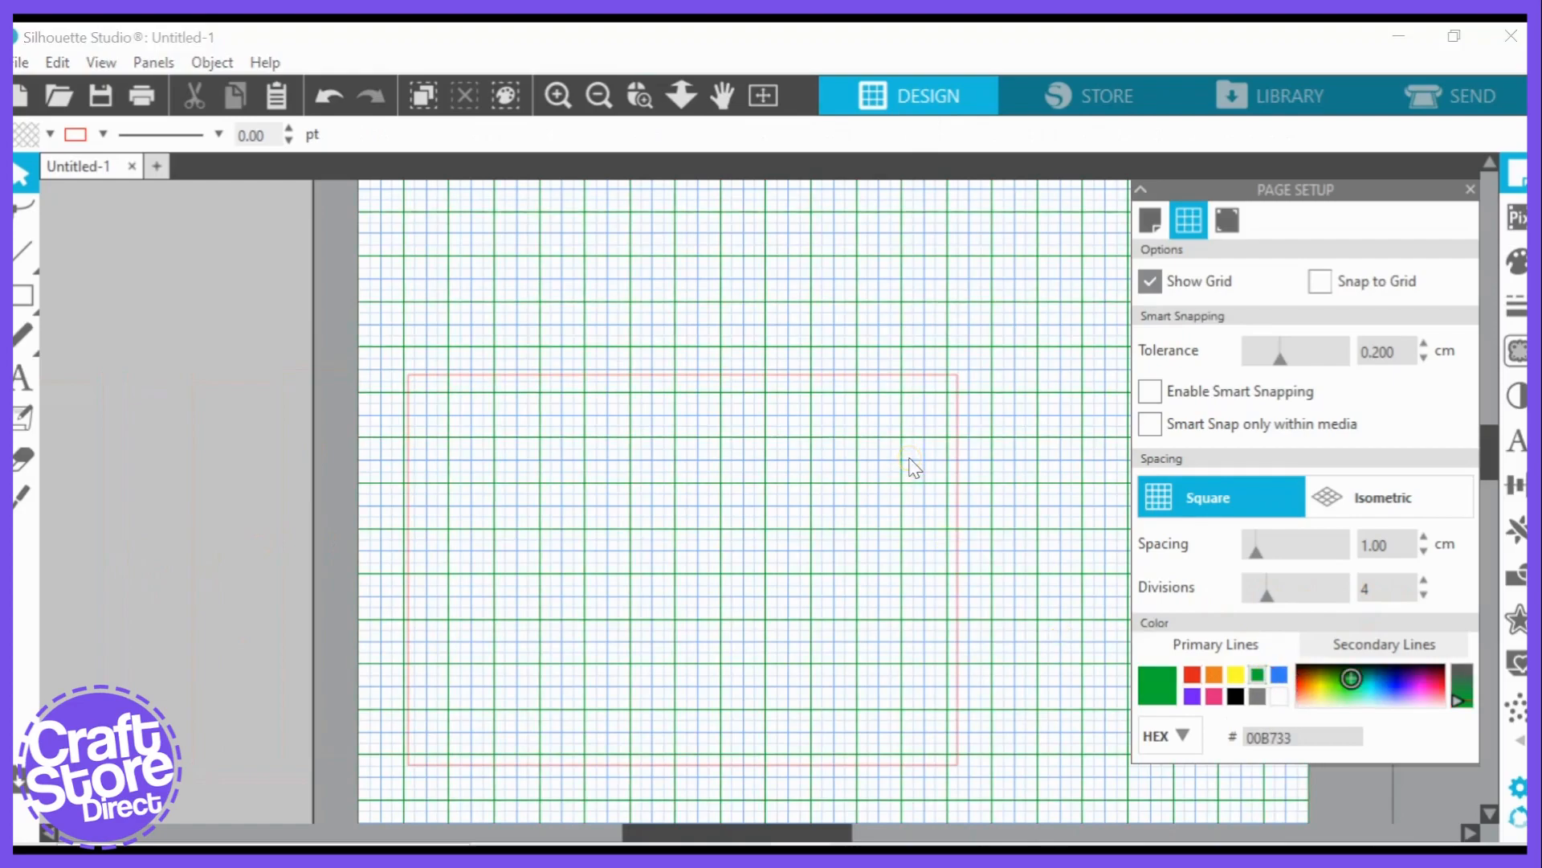
- Move the rectangle back off the mat, and try the isometric grid before returning to the square one
{"action": "left_click_drag", "start_coordinate": [956, 703], "coordinate": [297, 654]}
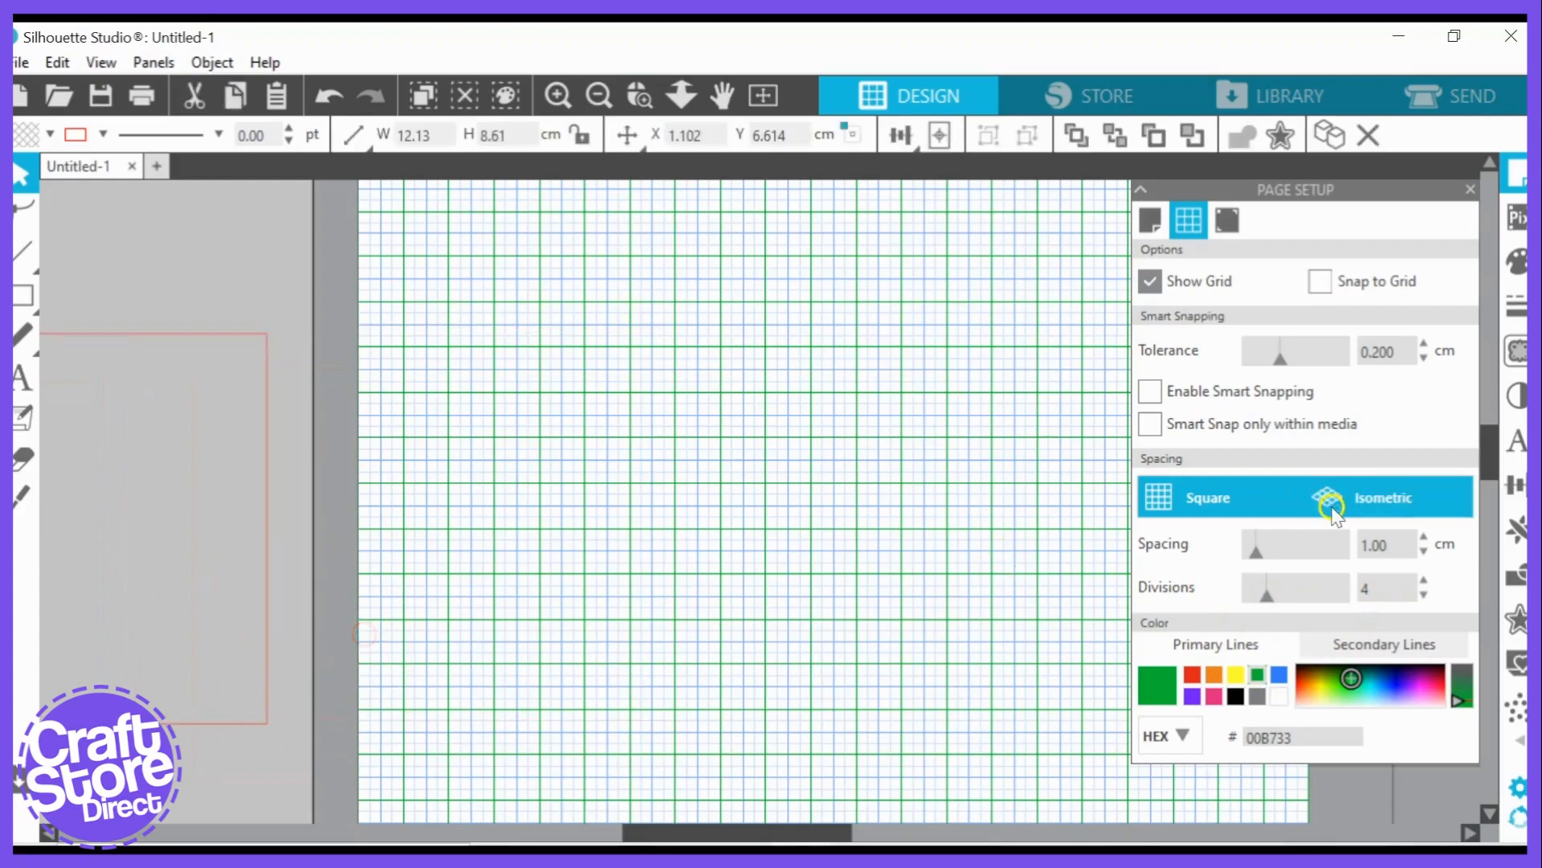
{"action": "left_click", "coordinate": [1361, 494]}
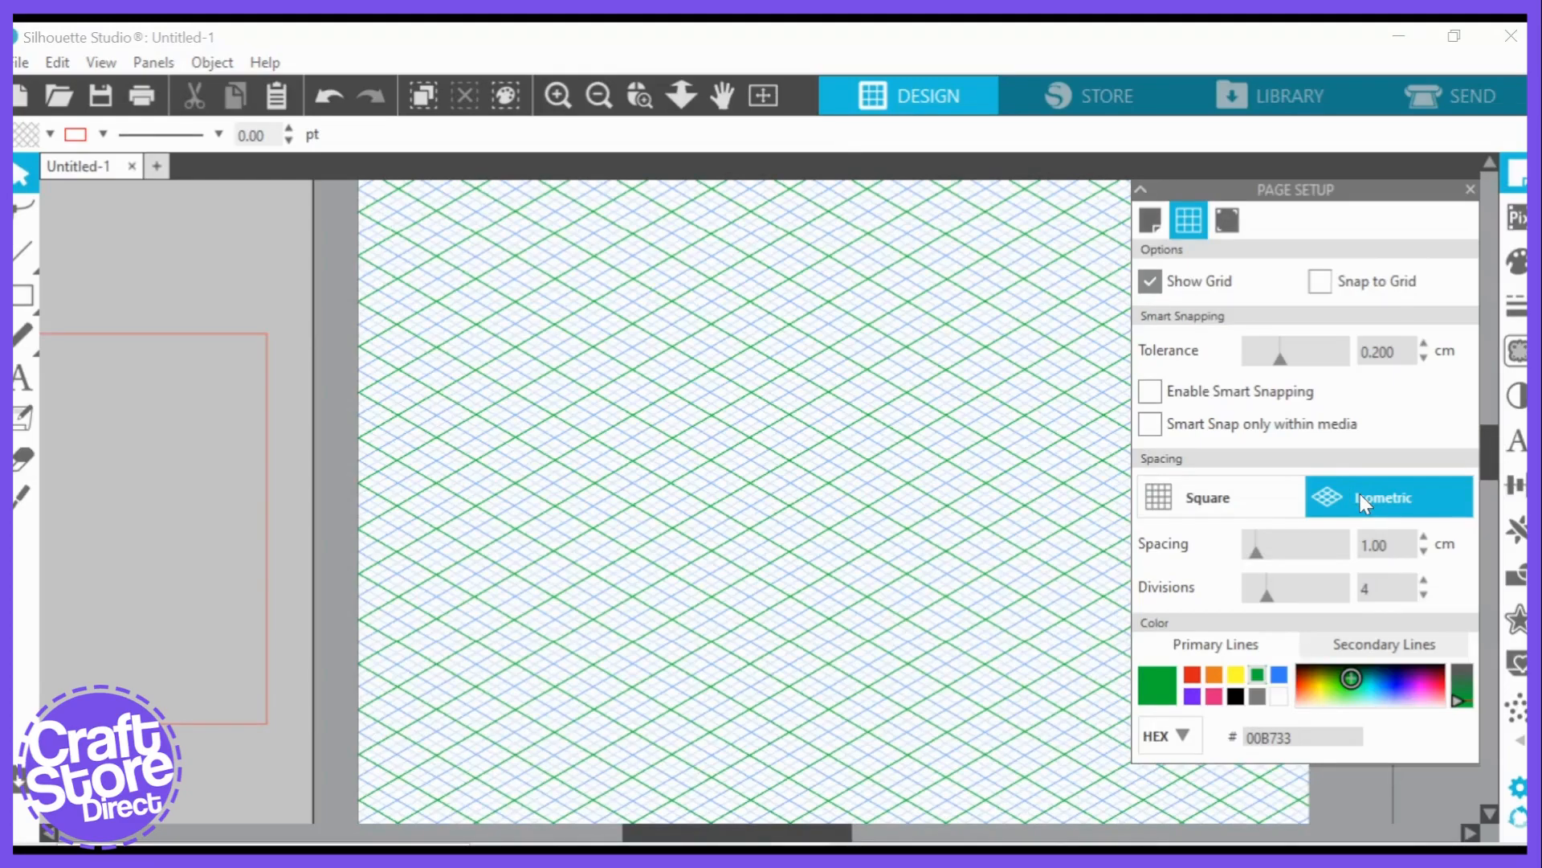
{"action": "left_click", "coordinate": [1349, 514]}
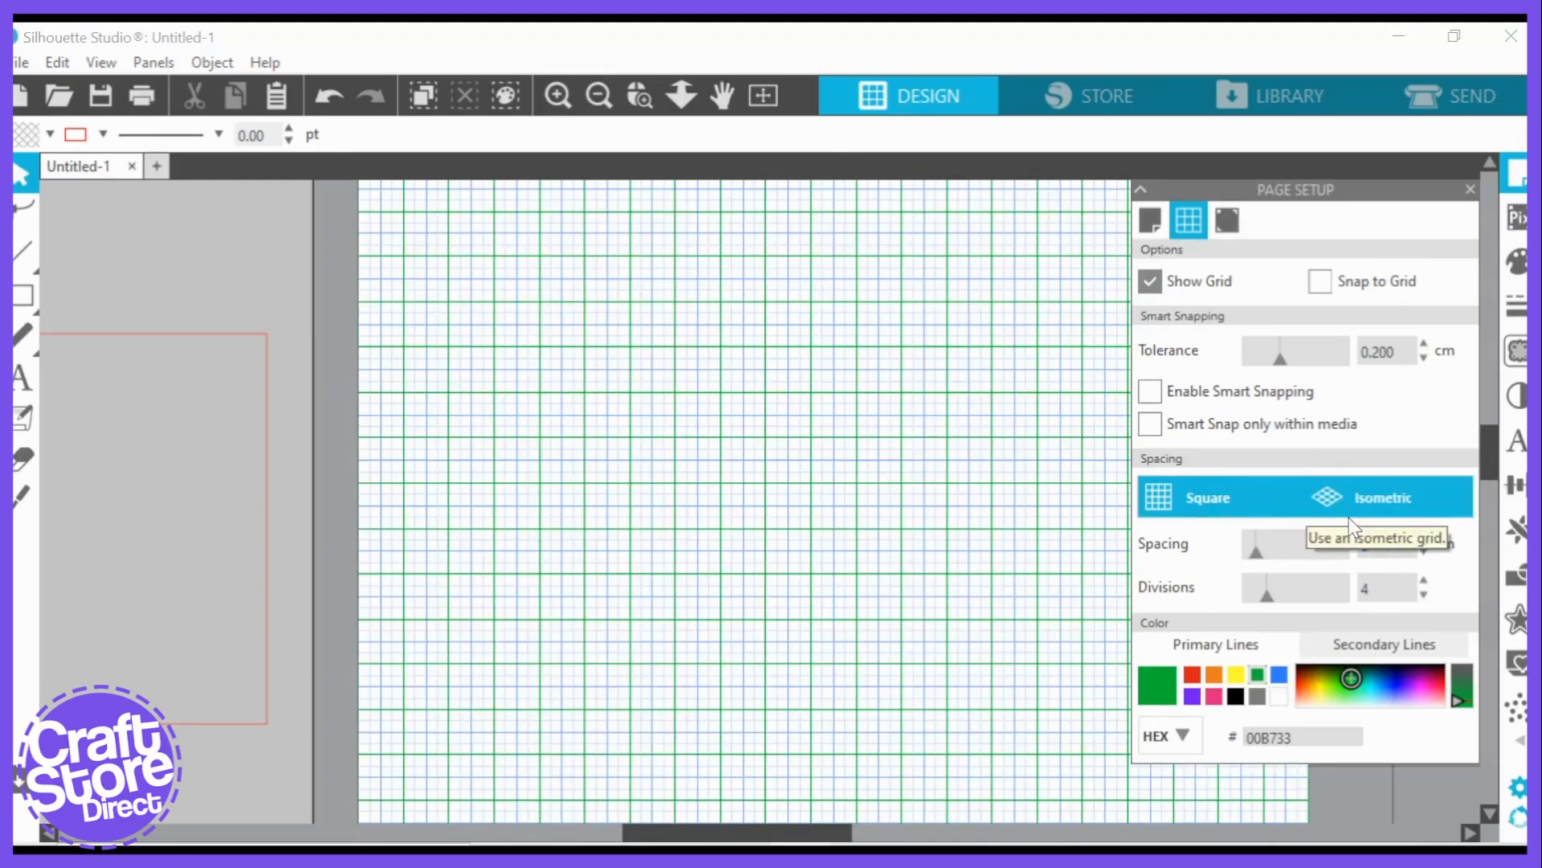
- Set the grid spacing to 5.00 cm with 5 divisions, and resize the rectangle to 4.00 x 4.00 cm
{"action": "left_click", "coordinate": [1372, 589]}
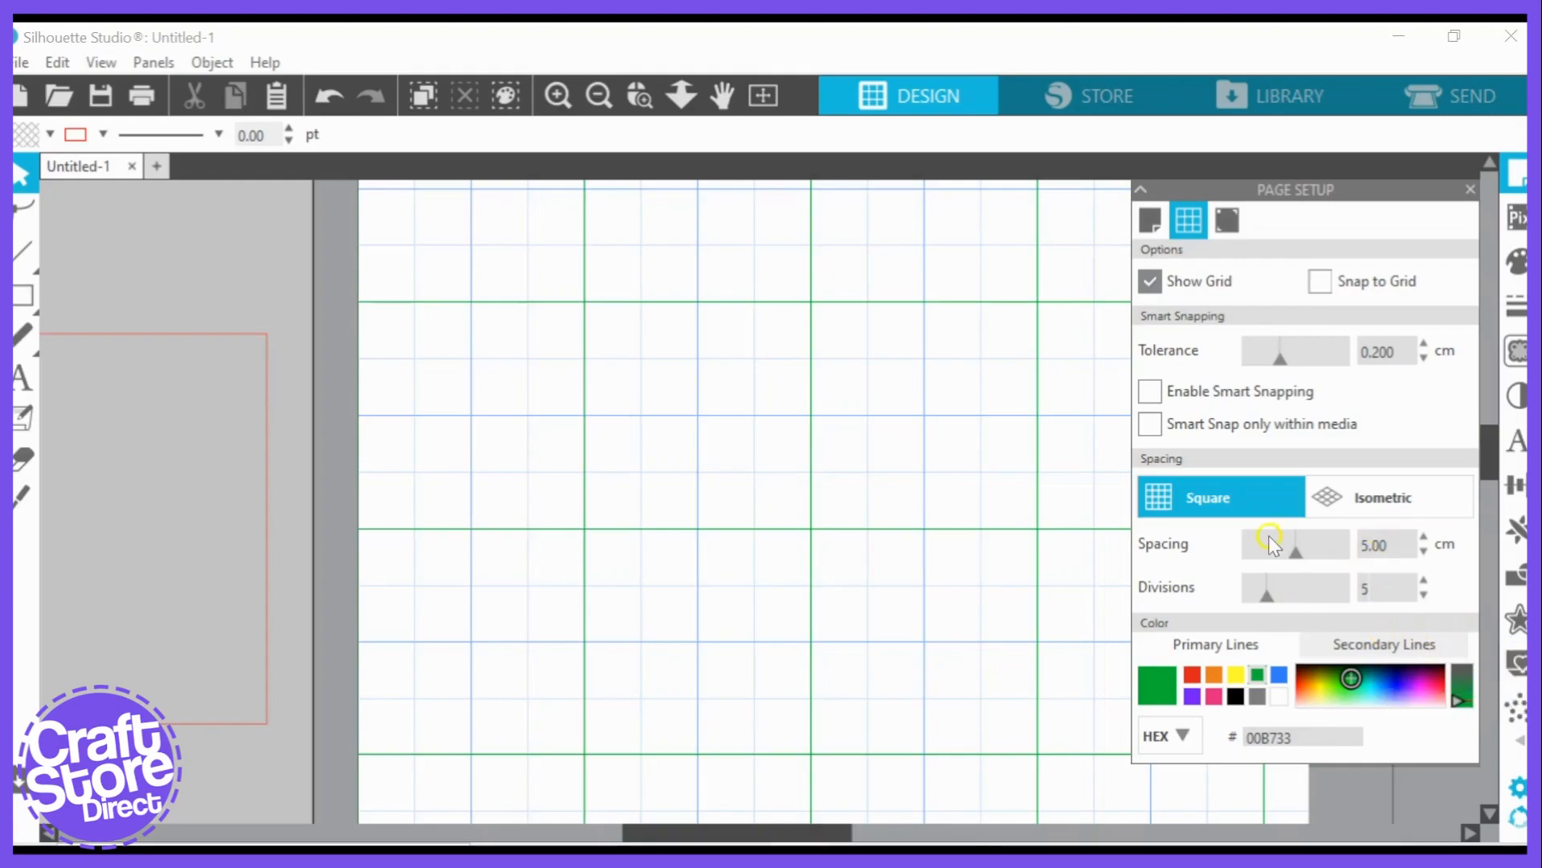
{"action": "key", "text": "Return"}
{"action": "key", "text": "Return"}
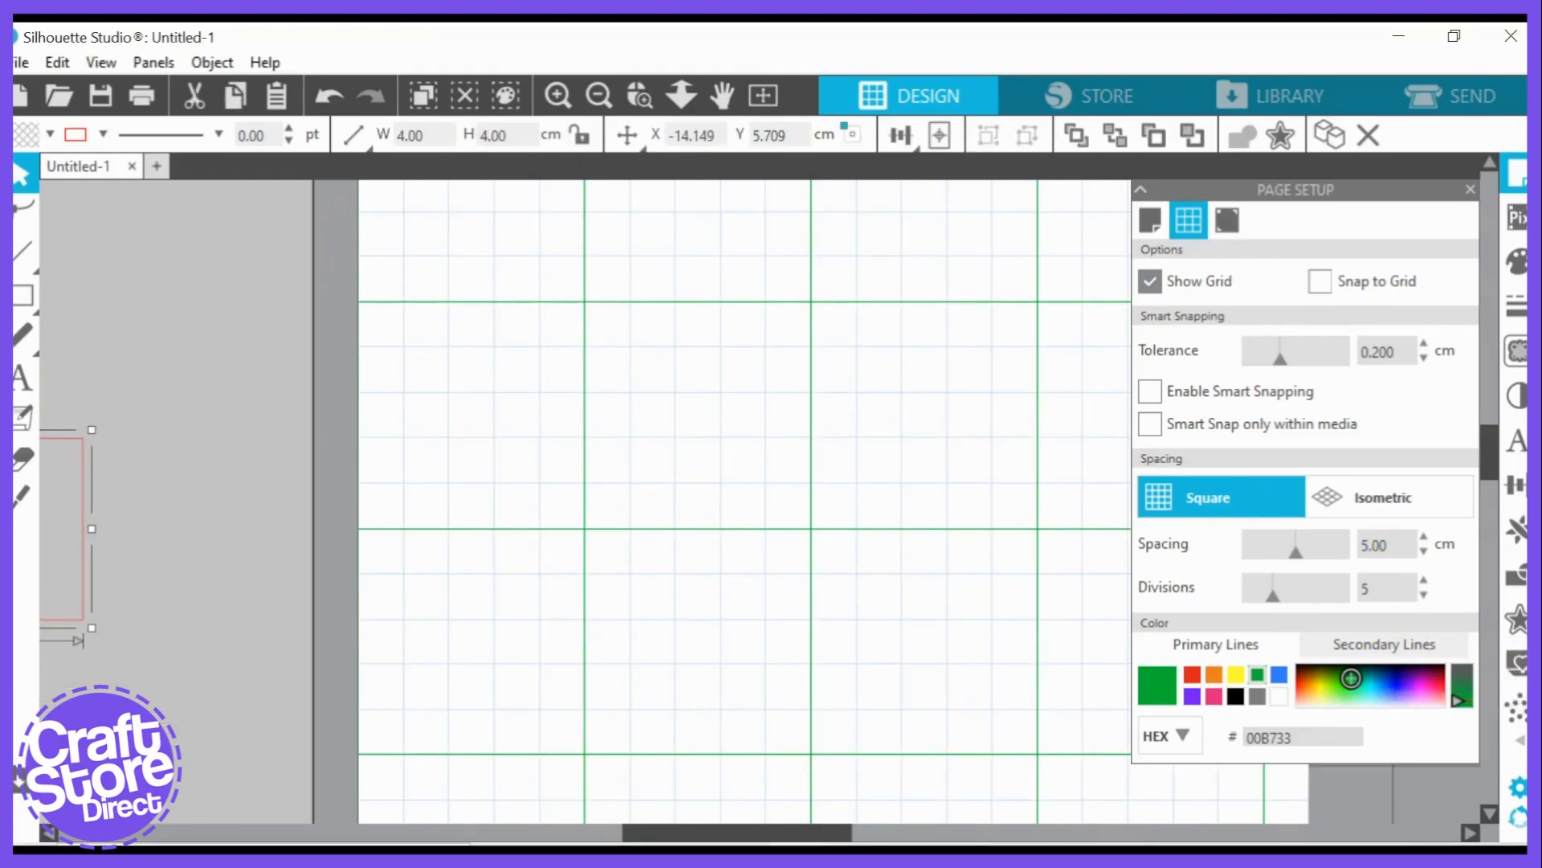
- Move the 4 cm square onto the gridded page and nudge it right to about X 5.86 cm
{"action": "left_click_drag", "start_coordinate": [67, 623], "coordinate": [767, 514]}
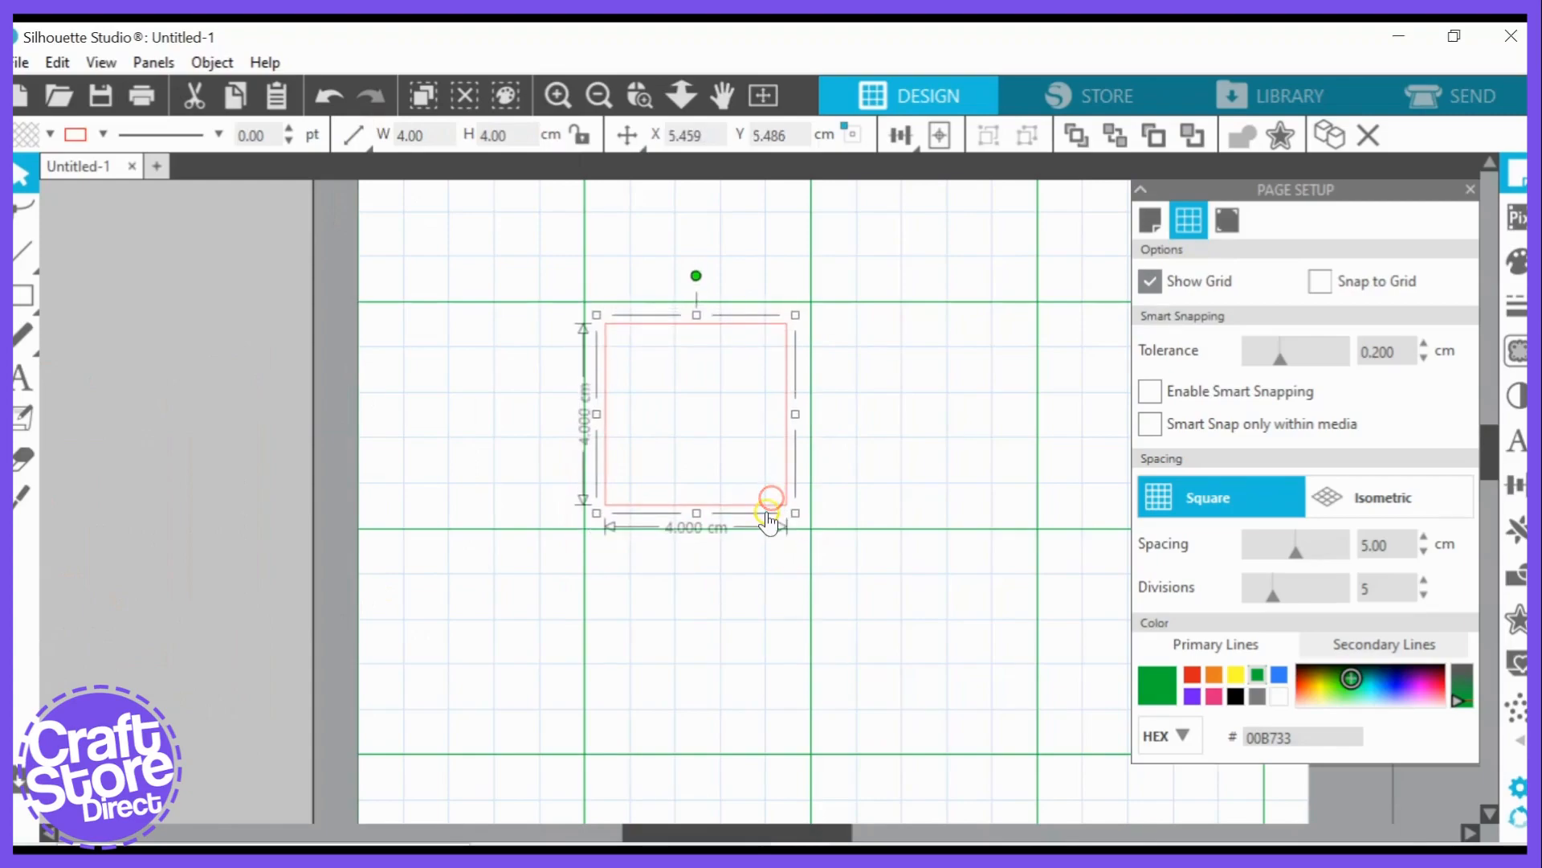
{"action": "key", "text": "Right"}
{"action": "key", "text": "Right"}
{"action": "key", "text": "Right"}
{"action": "key", "text": "Right"}
{"action": "key", "text": "Right"}
{"action": "key", "text": "Right"}
{"action": "key", "text": "Right"}
{"action": "key", "text": "Right"}
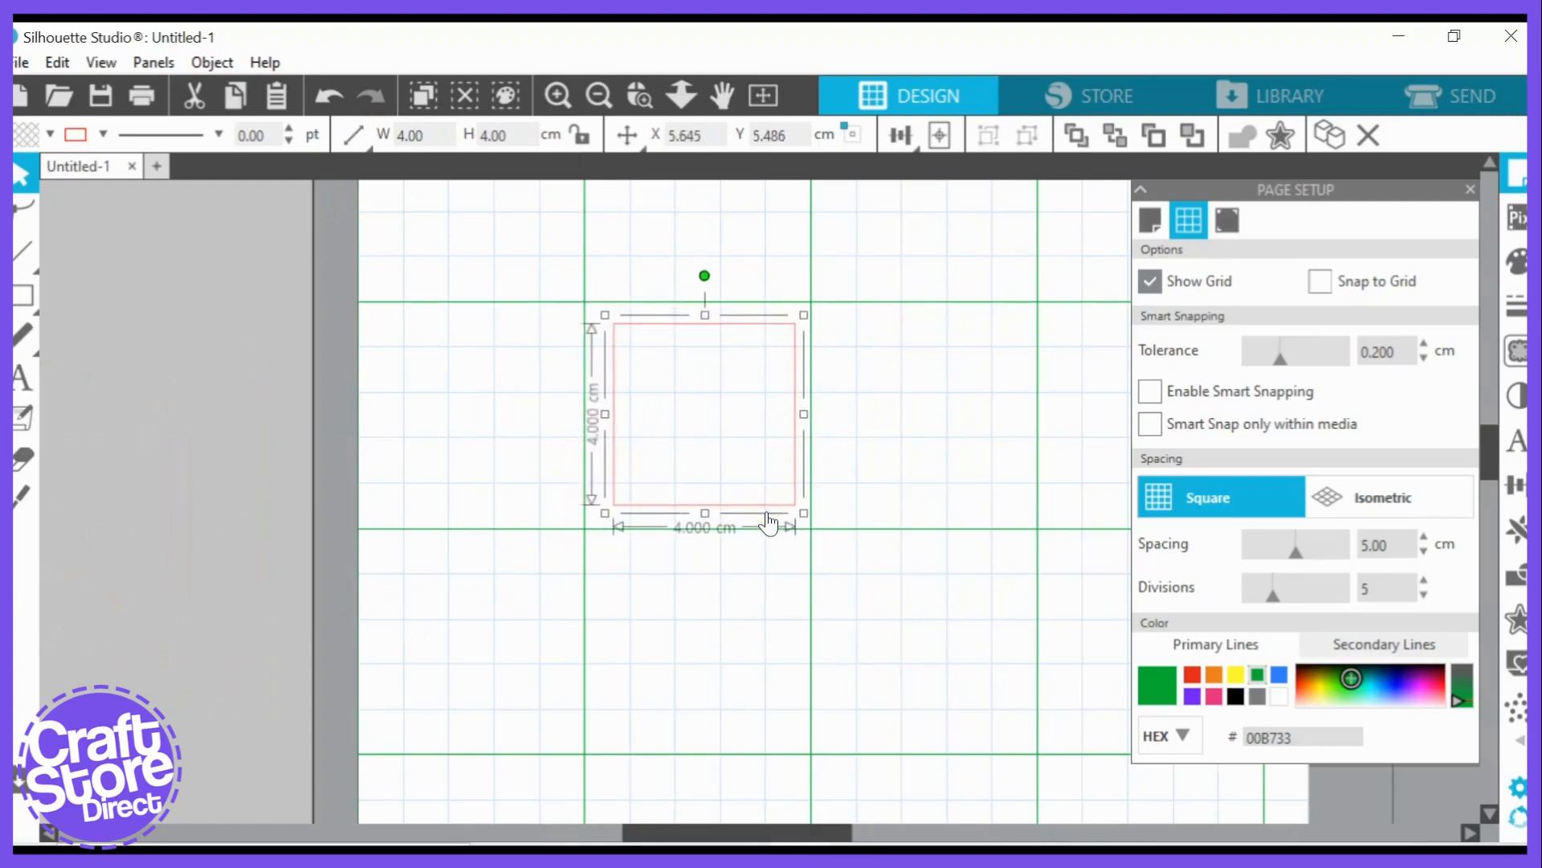
{"action": "key", "text": "Right"}
{"action": "key", "text": "Right"}
{"action": "key", "text": "Right"}
{"action": "key", "text": "Right"}
{"action": "key", "text": "Right"}
- Nudge the square down to about Y 6.5 cm and slightly left to about X 5.83 cm
{"action": "key", "text": "Down"}
{"action": "key", "text": "Down"}
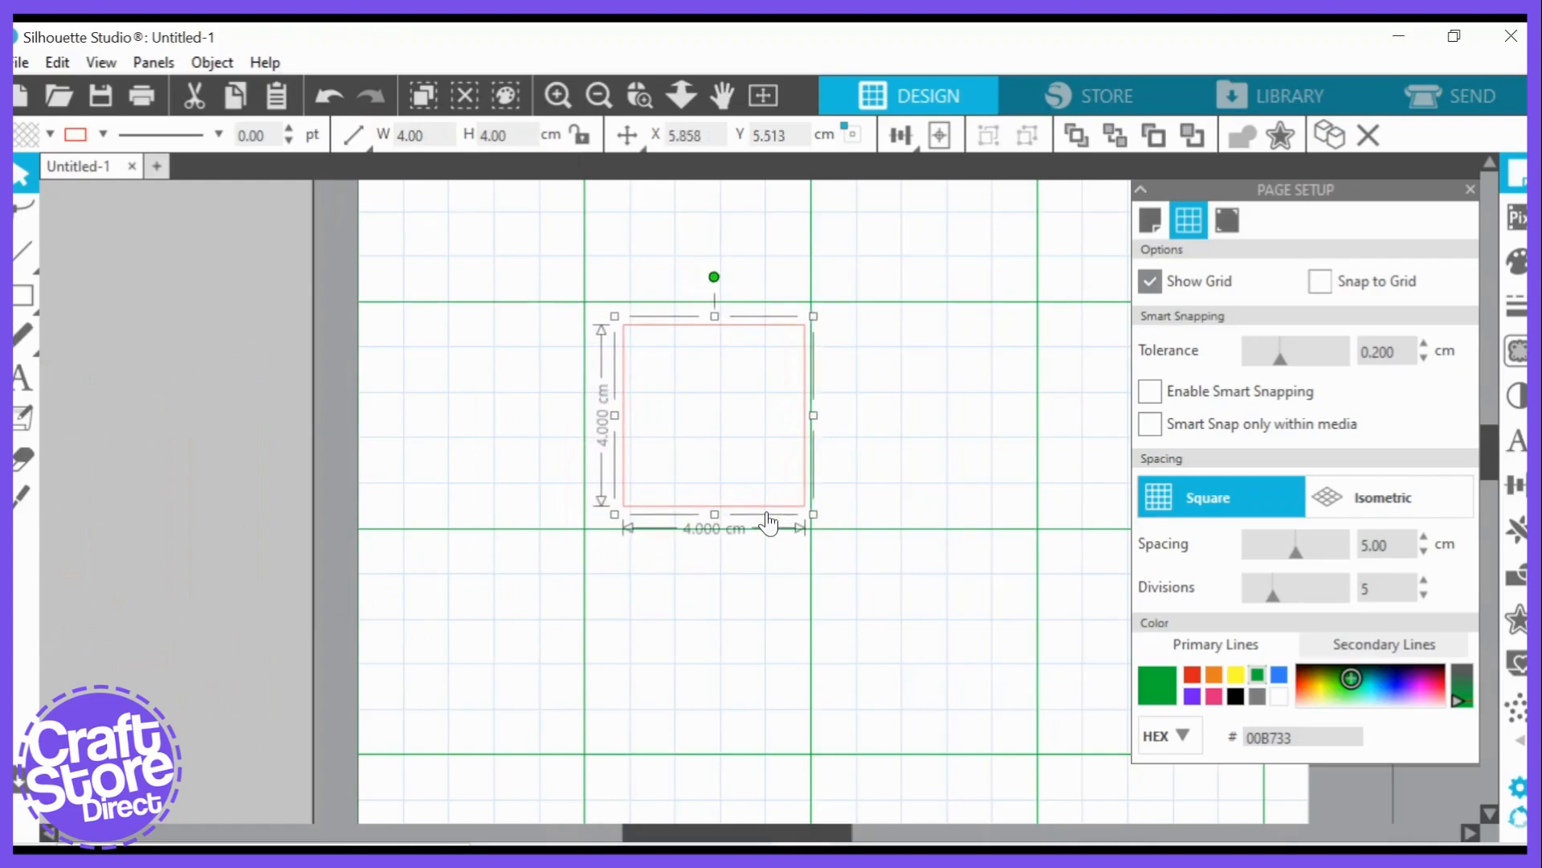
{"action": "key", "text": "Down"}
{"action": "key", "text": "Down"}
{"action": "key", "text": "Down"}
{"action": "key", "text": "Down"}
{"action": "key", "text": "Down"}
{"action": "key", "text": "Down"}
{"action": "key", "text": "Down"}
{"action": "key", "text": "Down"}
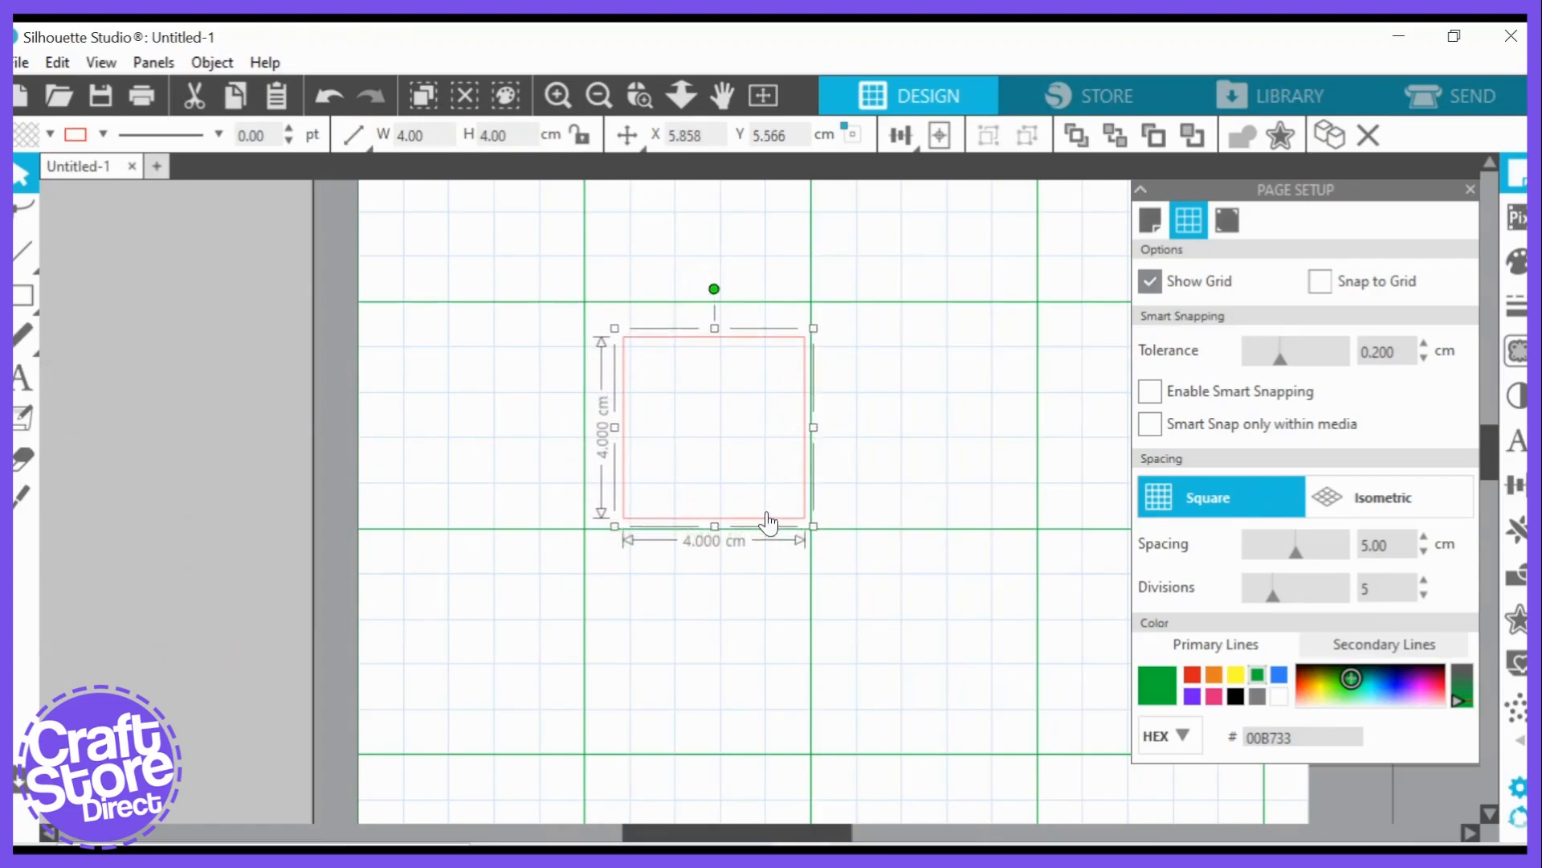
{"action": "key", "text": "Down"}
{"action": "key", "text": "Down"}
{"action": "key", "text": "Down"}
{"action": "key", "text": "Down"}
{"action": "key", "text": "Down"}
{"action": "key", "text": "Down"}
{"action": "key", "text": "Down"}
{"action": "key", "text": "Down"}
{"action": "key", "text": "Down"}
{"action": "key", "text": "Down"}
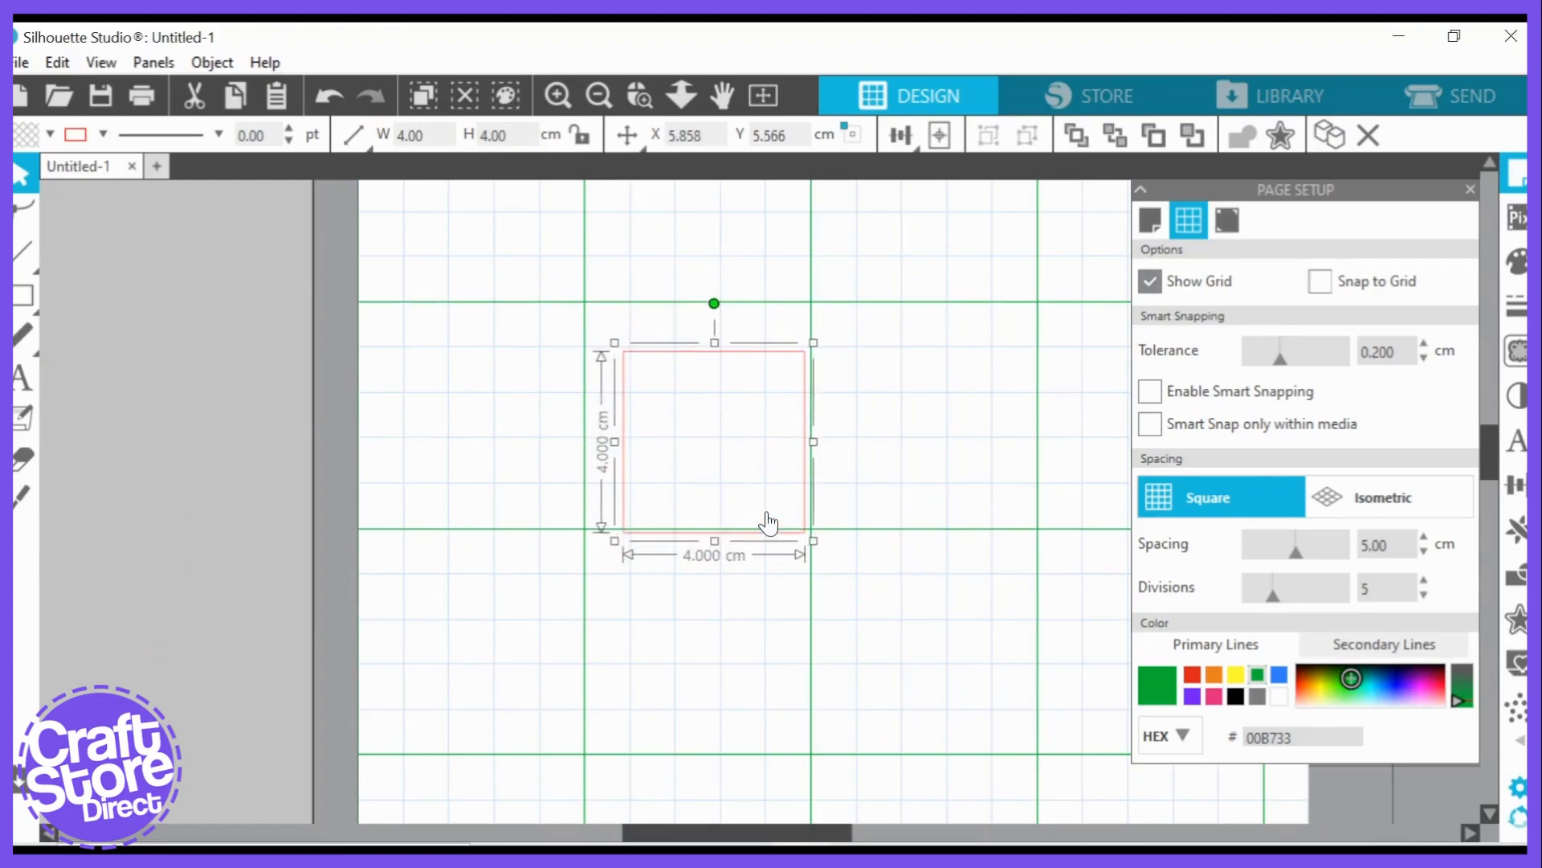
{"action": "key", "text": "Down"}
{"action": "key", "text": "Down"}
{"action": "key", "text": "Down"}
{"action": "key", "text": "Down"}
{"action": "key", "text": "Down"}
{"action": "key", "text": "Down"}
{"action": "key", "text": "Down"}
{"action": "key", "text": "Down"}
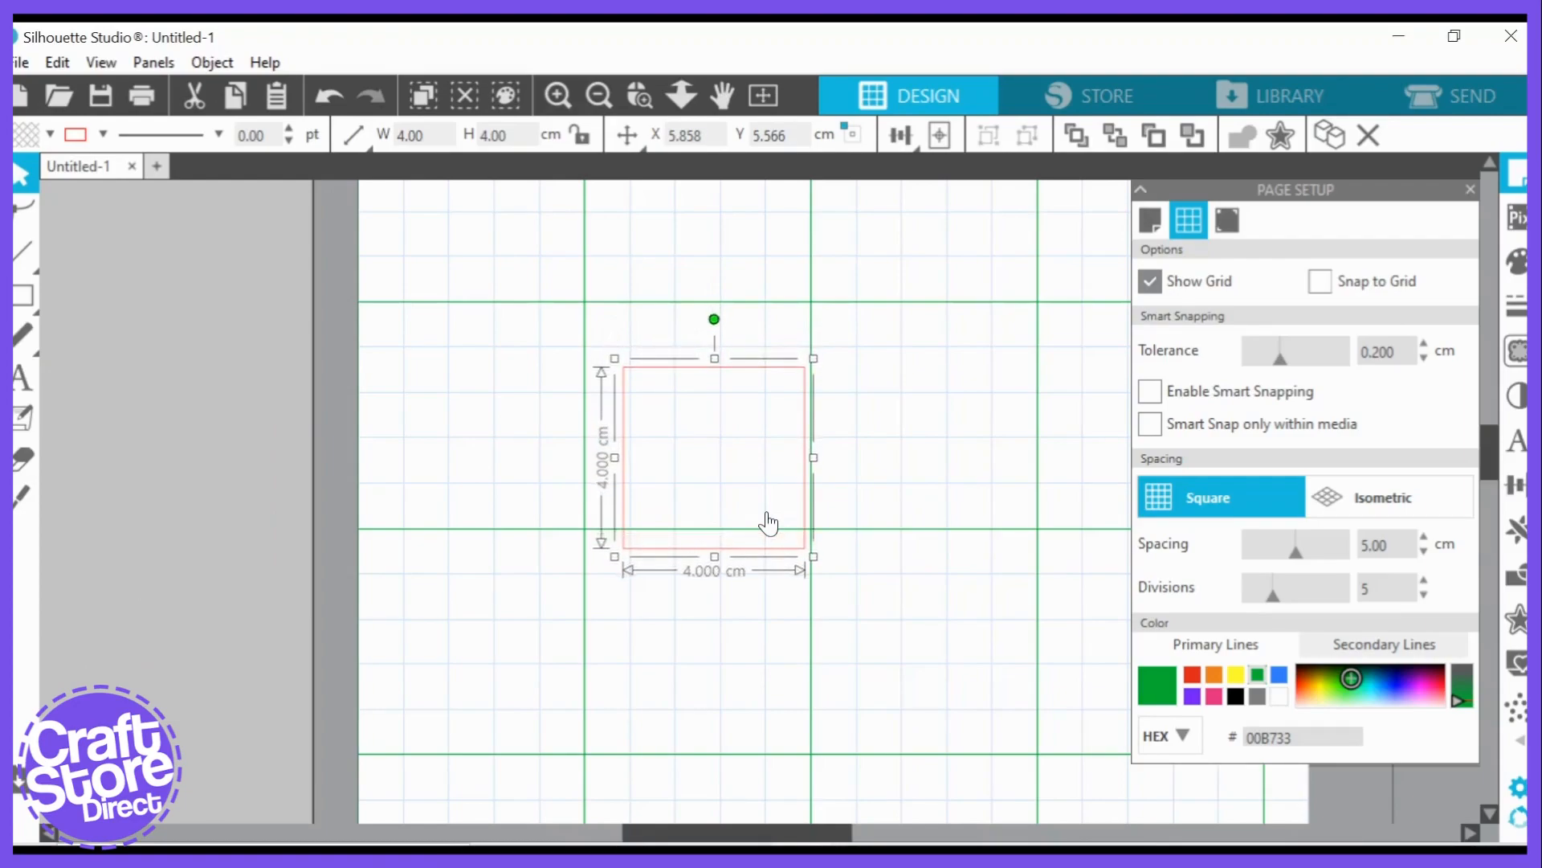
{"action": "key", "text": "Left"}
{"action": "key", "text": "Left"}
{"action": "key", "text": "Left"}
{"action": "key", "text": "Left"}
{"action": "key", "text": "Left"}
{"action": "key", "text": "Left"}
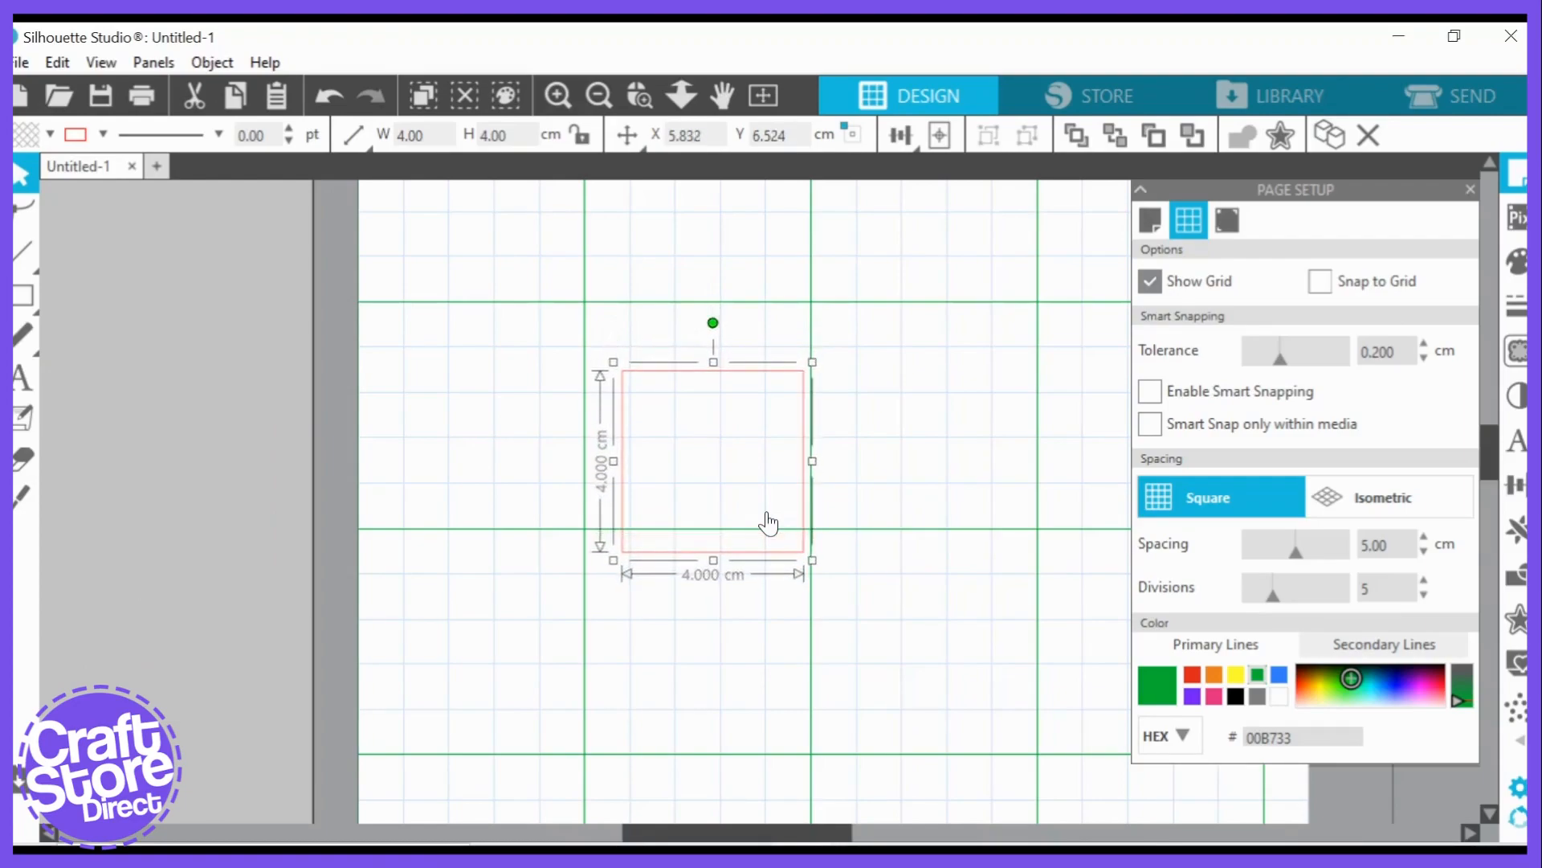
- Align the square's upper-left corner with the primary grid intersection at about X 5.0 cm, Y 5.0 cm
{"action": "left_click_drag", "start_coordinate": [768, 515], "coordinate": [721, 482]}
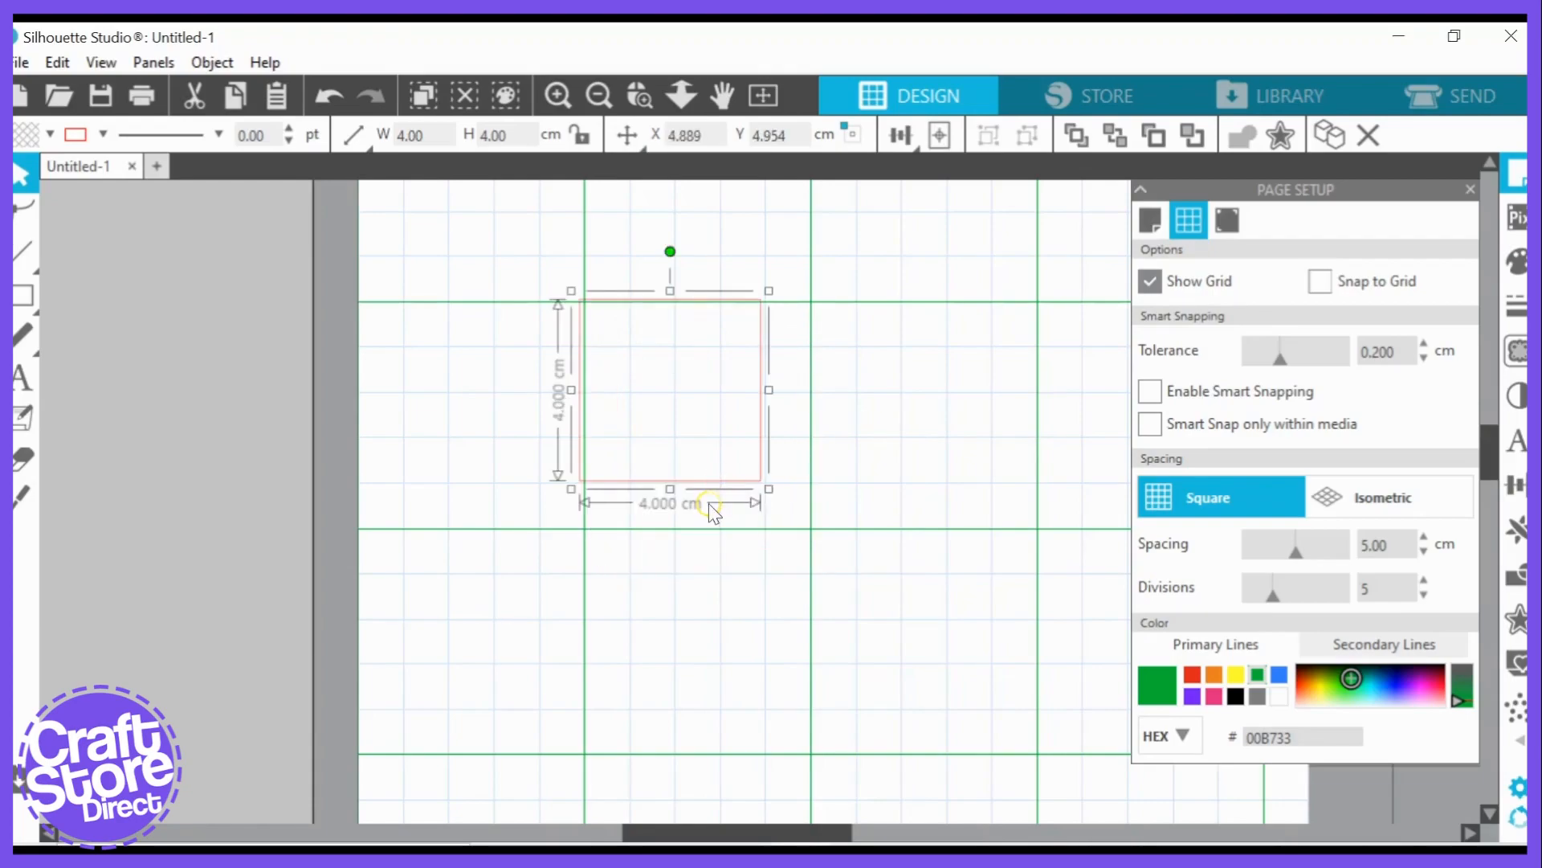
{"action": "key", "text": "Right"}
{"action": "key", "text": "Right"}
{"action": "key", "text": "Down"}
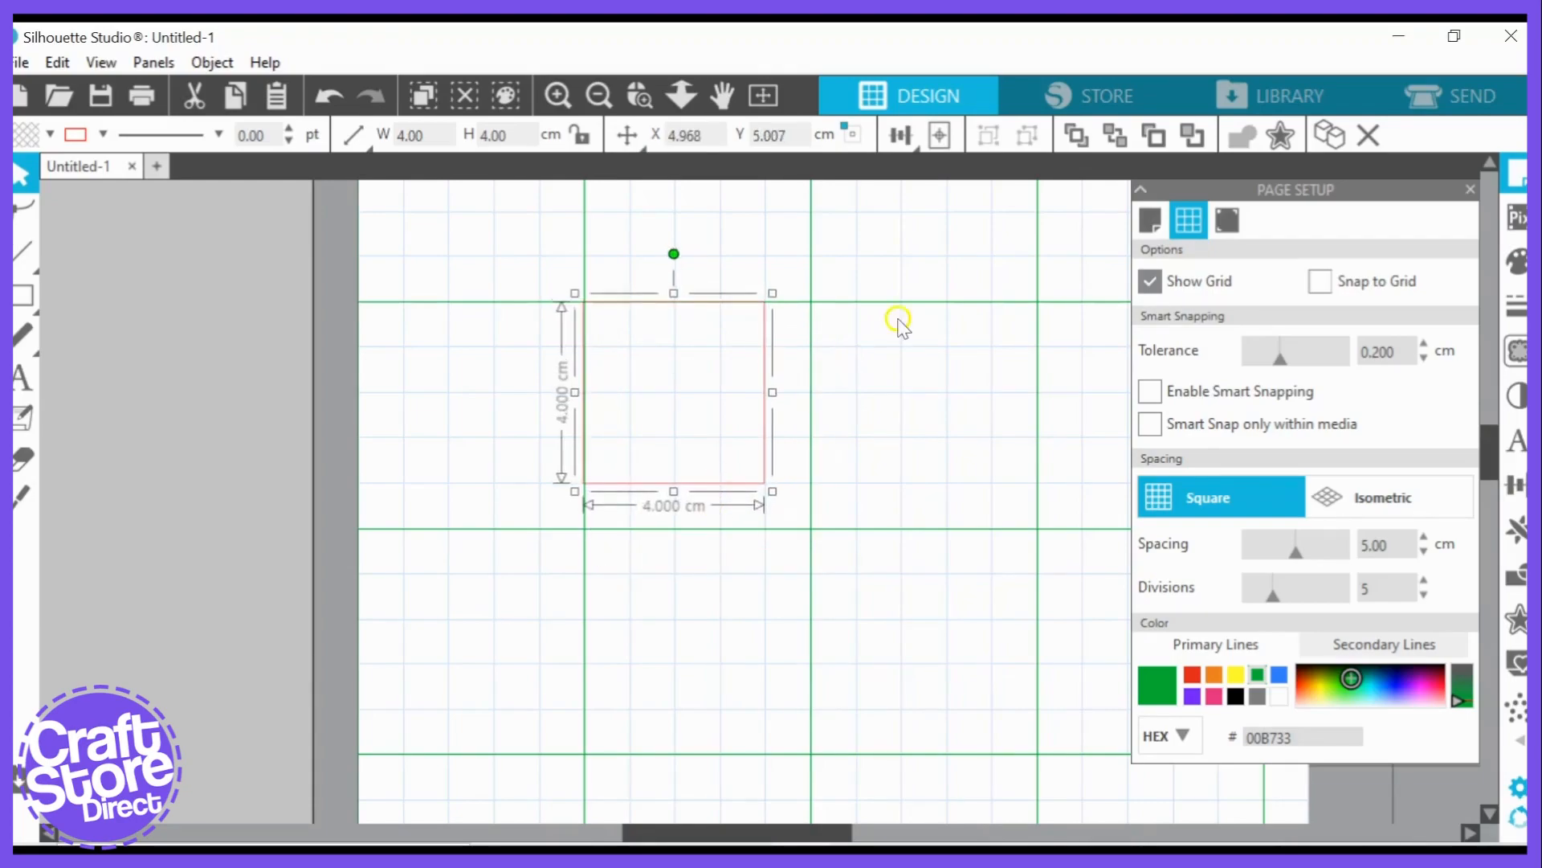
- Turn on Snap to Grid and shift the square about 3 cm right and then down in grid increments
{"action": "left_click", "coordinate": [1319, 281]}
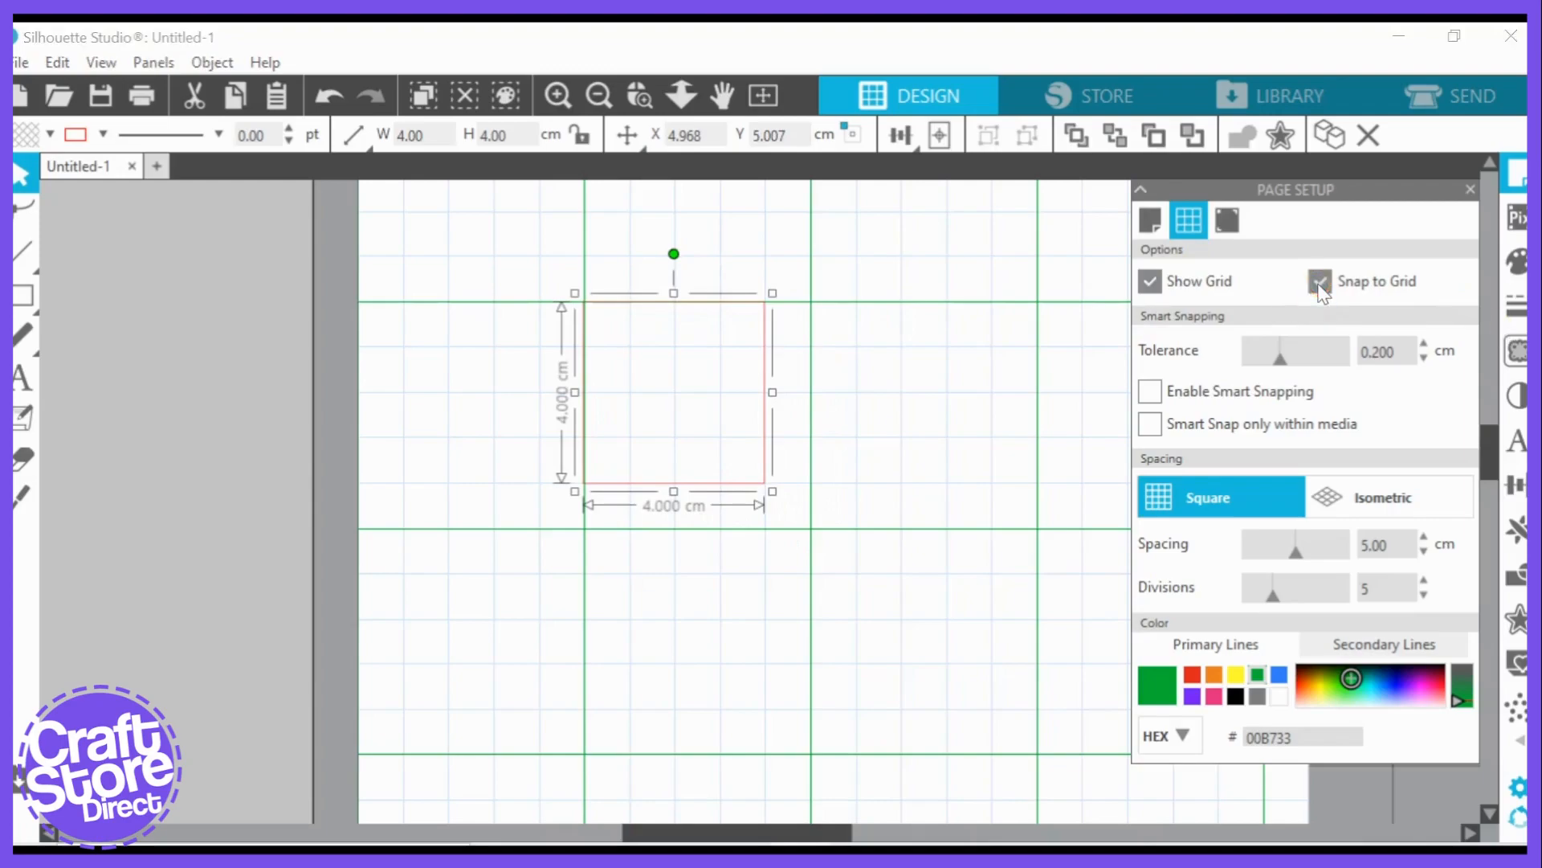
{"action": "key", "text": "Right"}
{"action": "key", "text": "Right"}
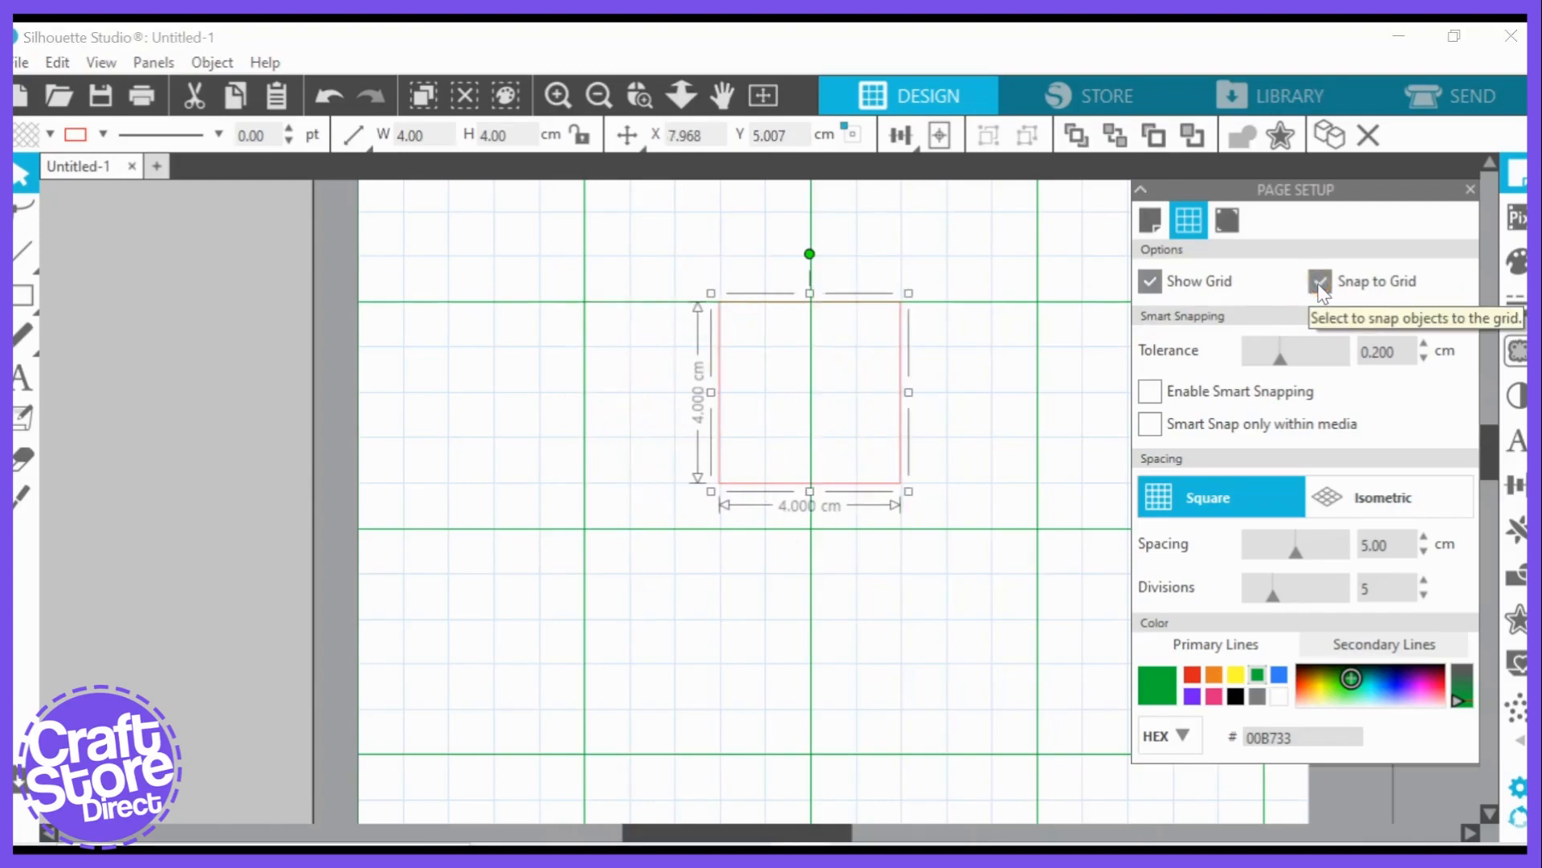
{"action": "key", "text": "Down"}
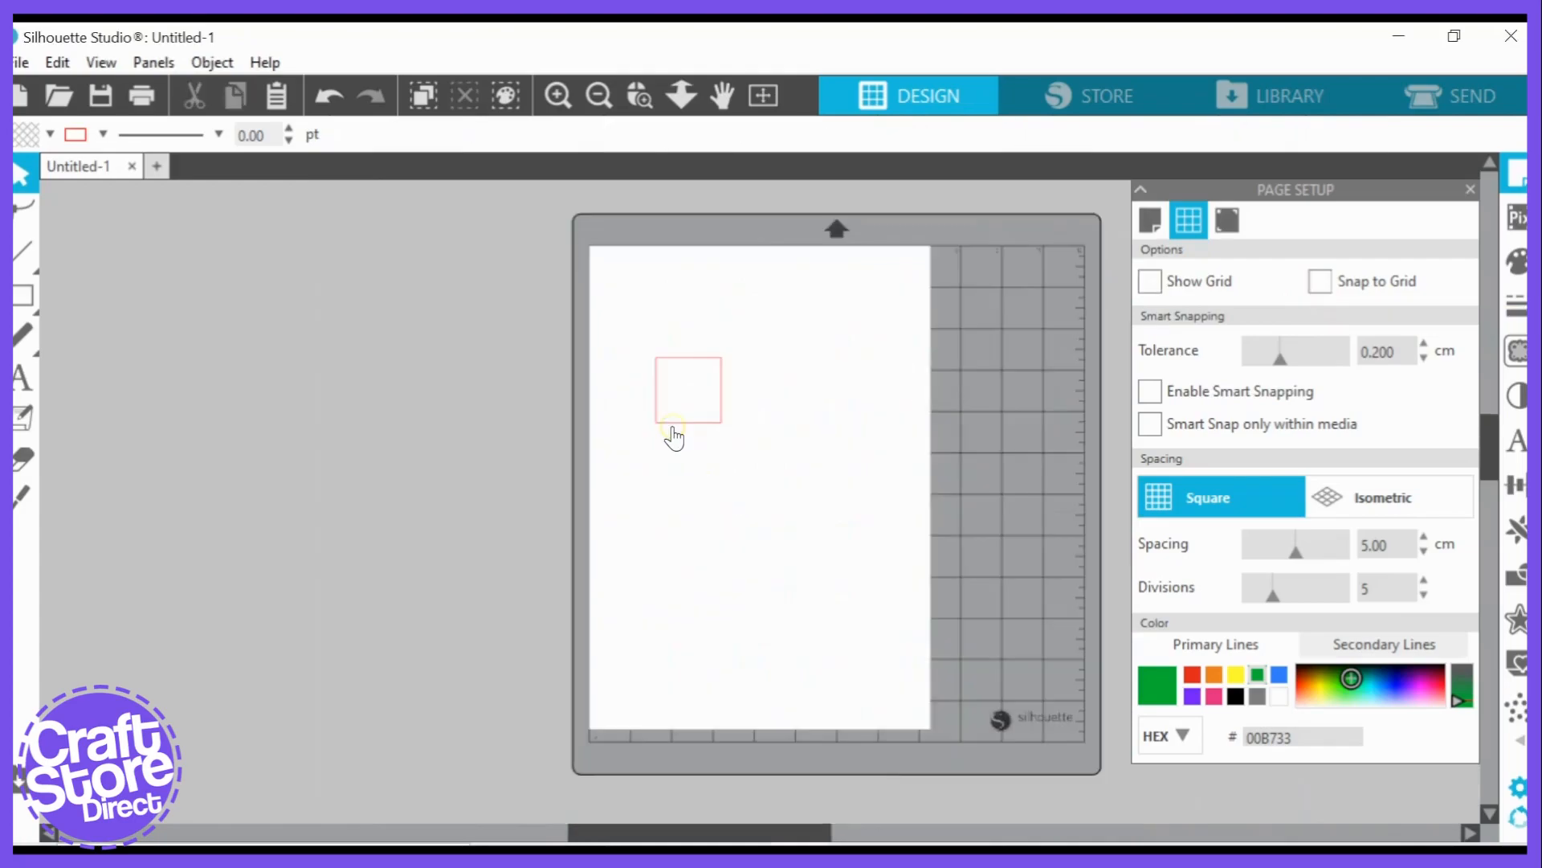
- Duplicate the 4 cm square and place the copy to its right on the page
{"action": "right_click", "coordinate": [673, 426]}
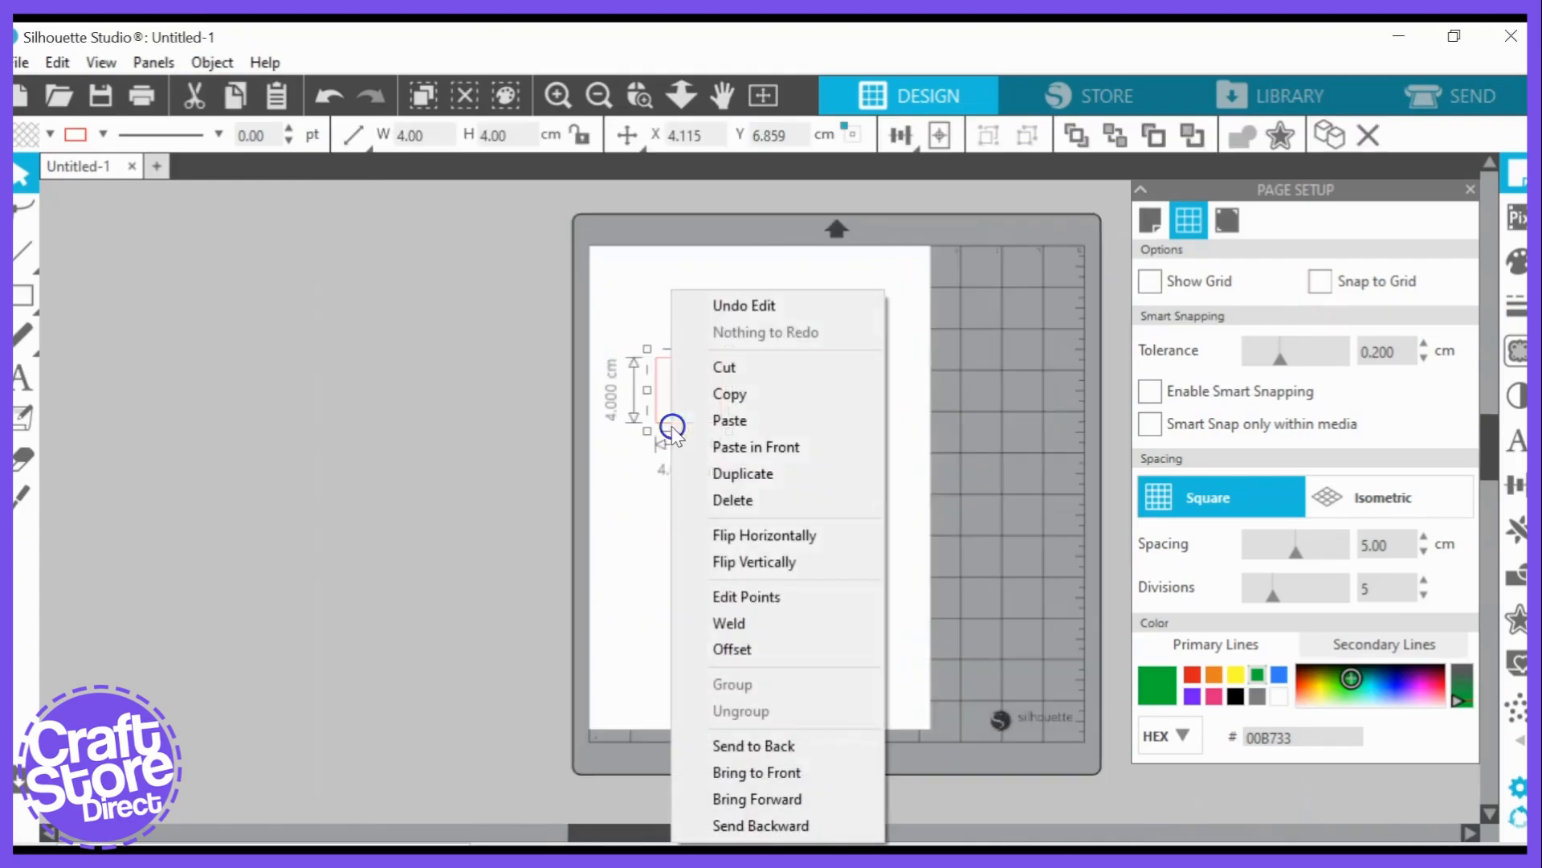
{"action": "left_click", "coordinate": [734, 474]}
{"action": "left_click_drag", "start_coordinate": [733, 423], "coordinate": [817, 420]}
{"action": "left_click", "coordinate": [804, 482]}
- Duplicate the right-hand square and place the copy centrally below the other two, at about X 7.2 cm, Y 14.7 cm
{"action": "right_click", "coordinate": [765, 474]}
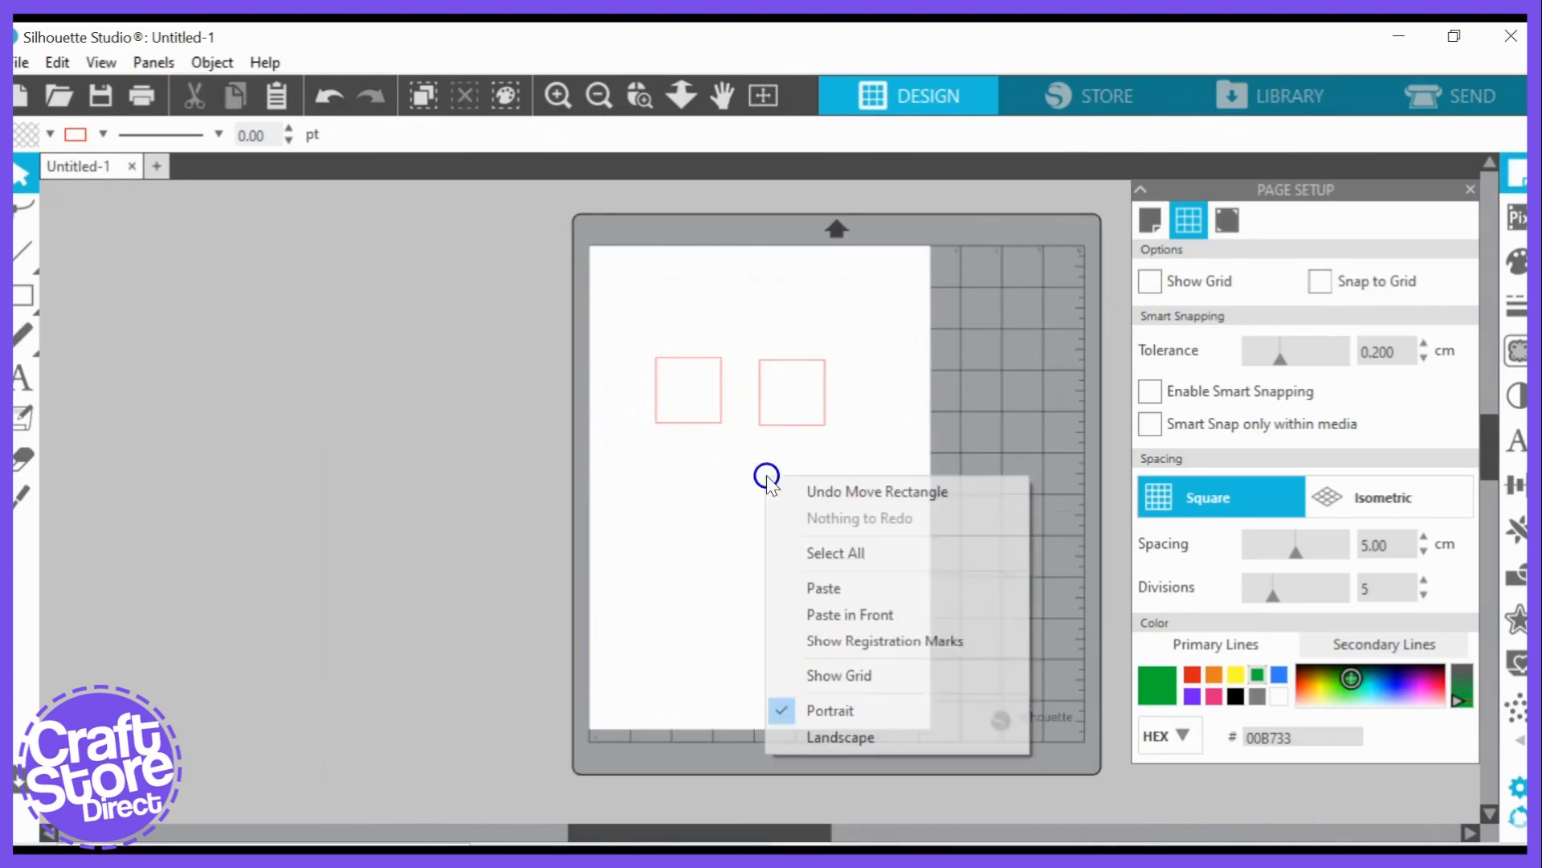
{"action": "left_click", "coordinate": [785, 427]}
{"action": "right_click", "coordinate": [779, 430]}
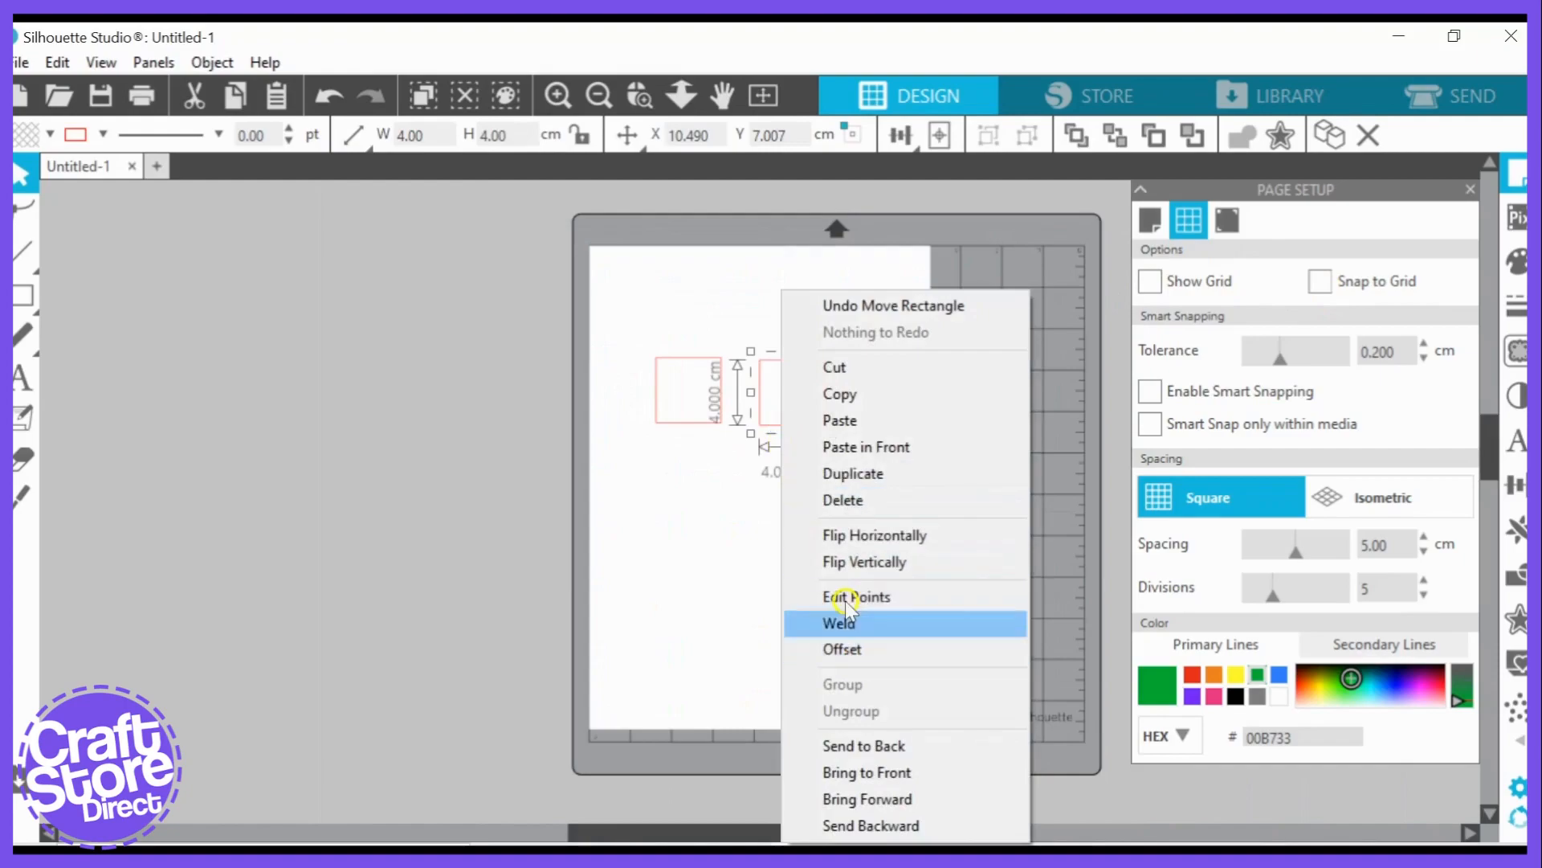
{"action": "left_click", "coordinate": [874, 481]}
{"action": "left_click_drag", "start_coordinate": [840, 430], "coordinate": [740, 577]}
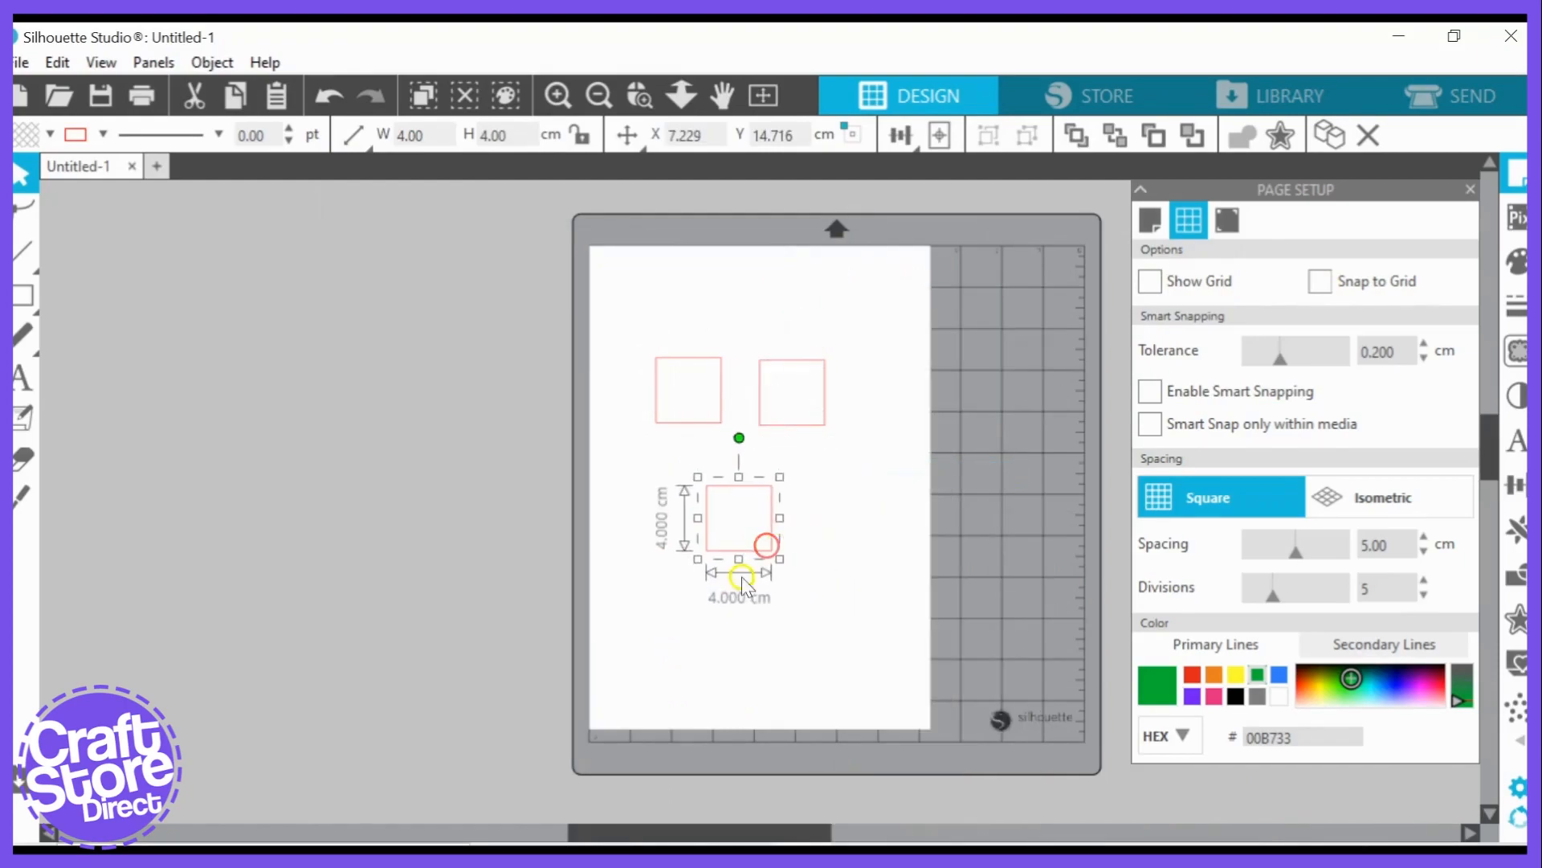
- Enable Smart Snapping and deselect the lower square
{"action": "left_click", "coordinate": [1150, 391]}
{"action": "left_click", "coordinate": [866, 598]}
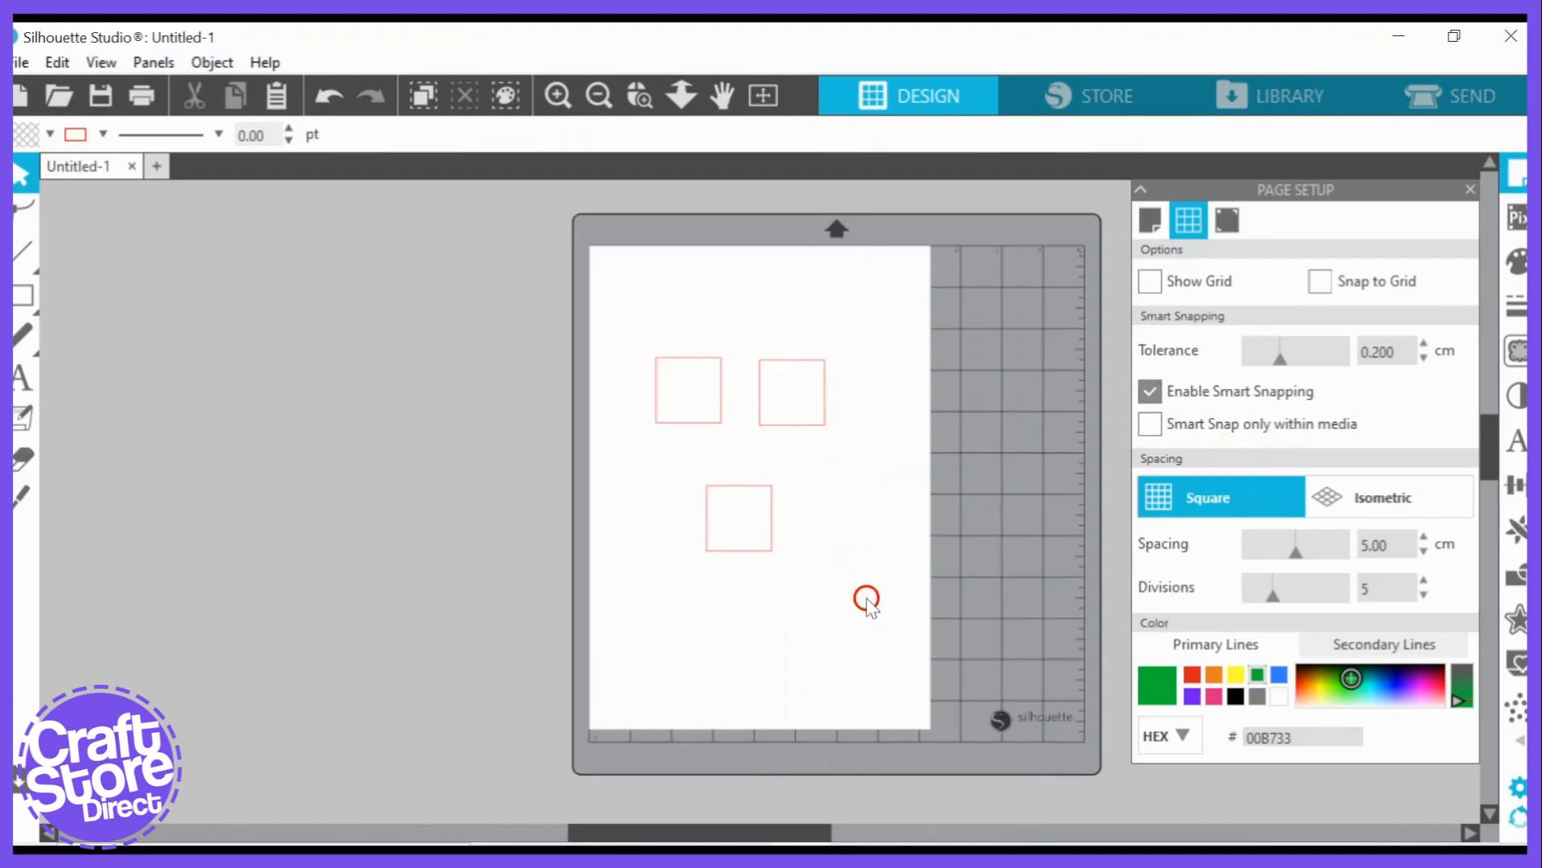
- Rearrange the three squares with smart snapping into an evenly spaced row near the page's upper edge, at about Y 2.6 cm
{"action": "left_click_drag", "start_coordinate": [719, 424], "coordinate": [670, 354]}
{"action": "left_click", "coordinate": [826, 493]}
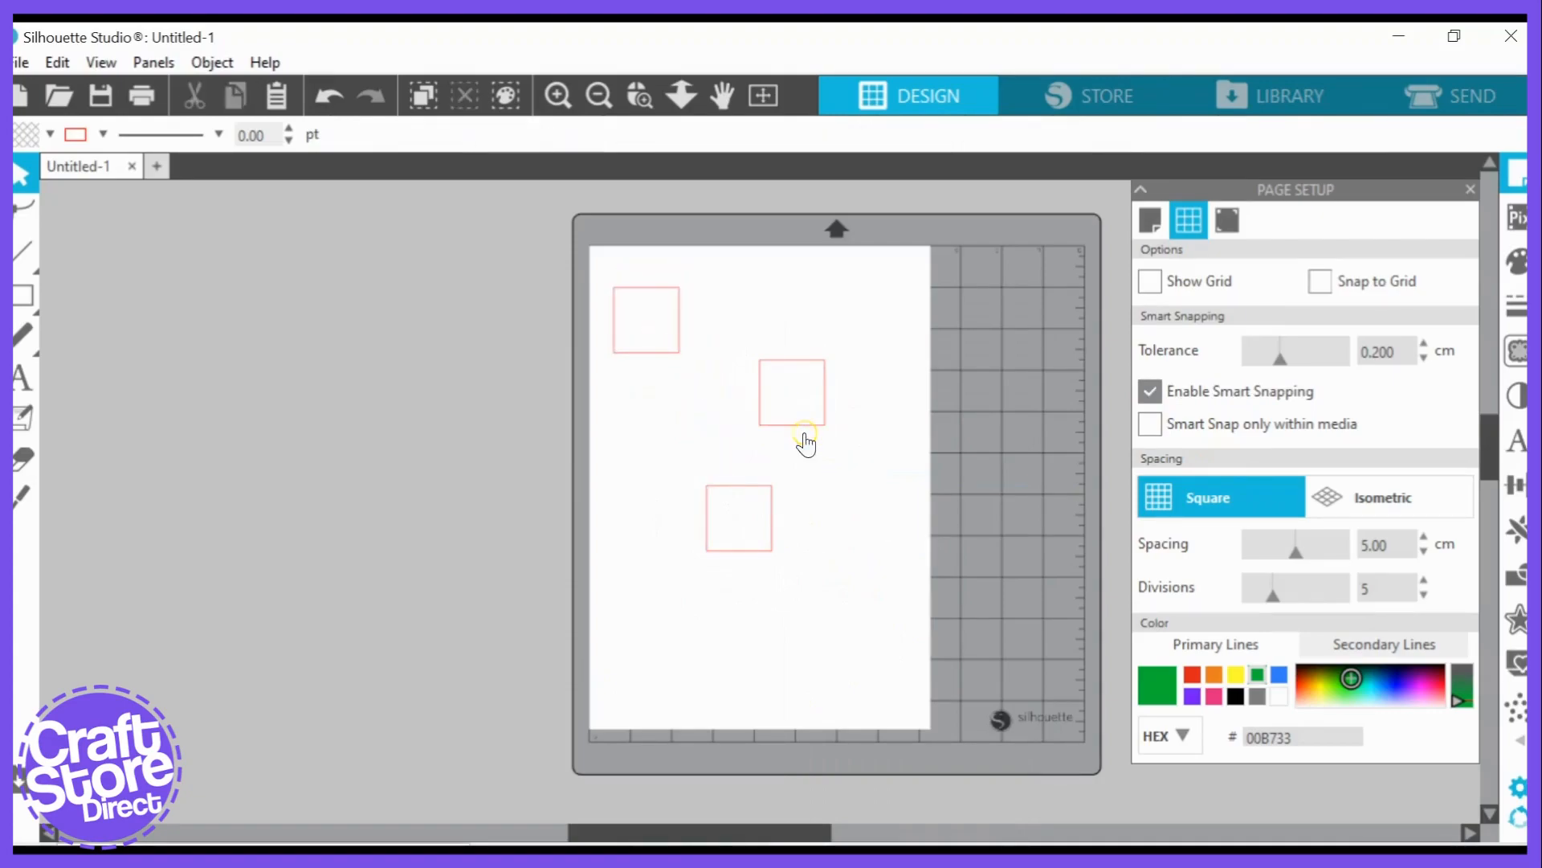
{"action": "left_click_drag", "start_coordinate": [801, 424], "coordinate": [714, 287]}
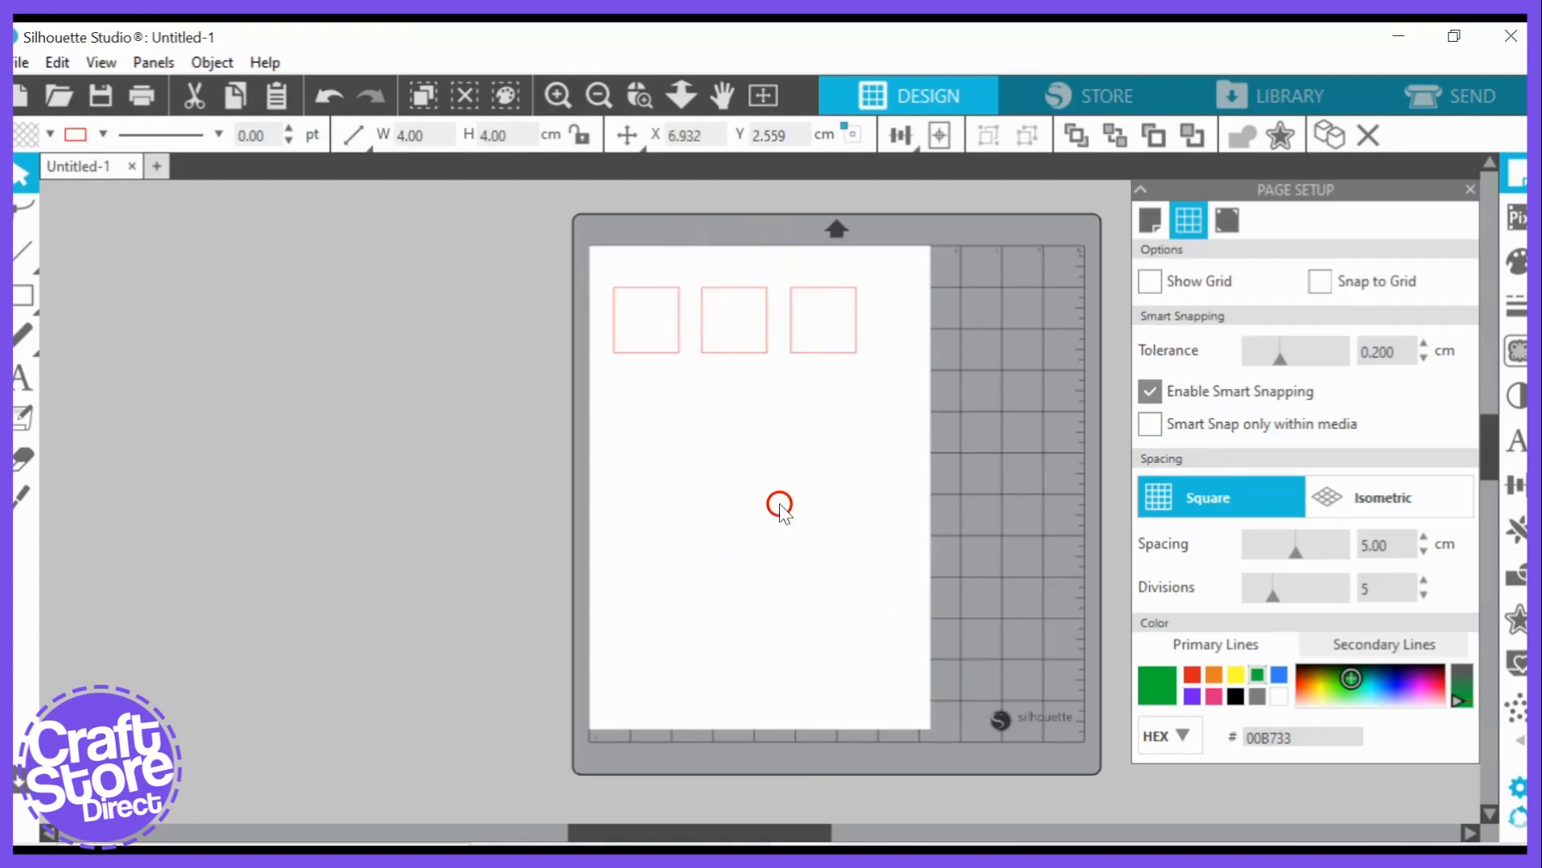
{"action": "left_click", "coordinate": [777, 504]}
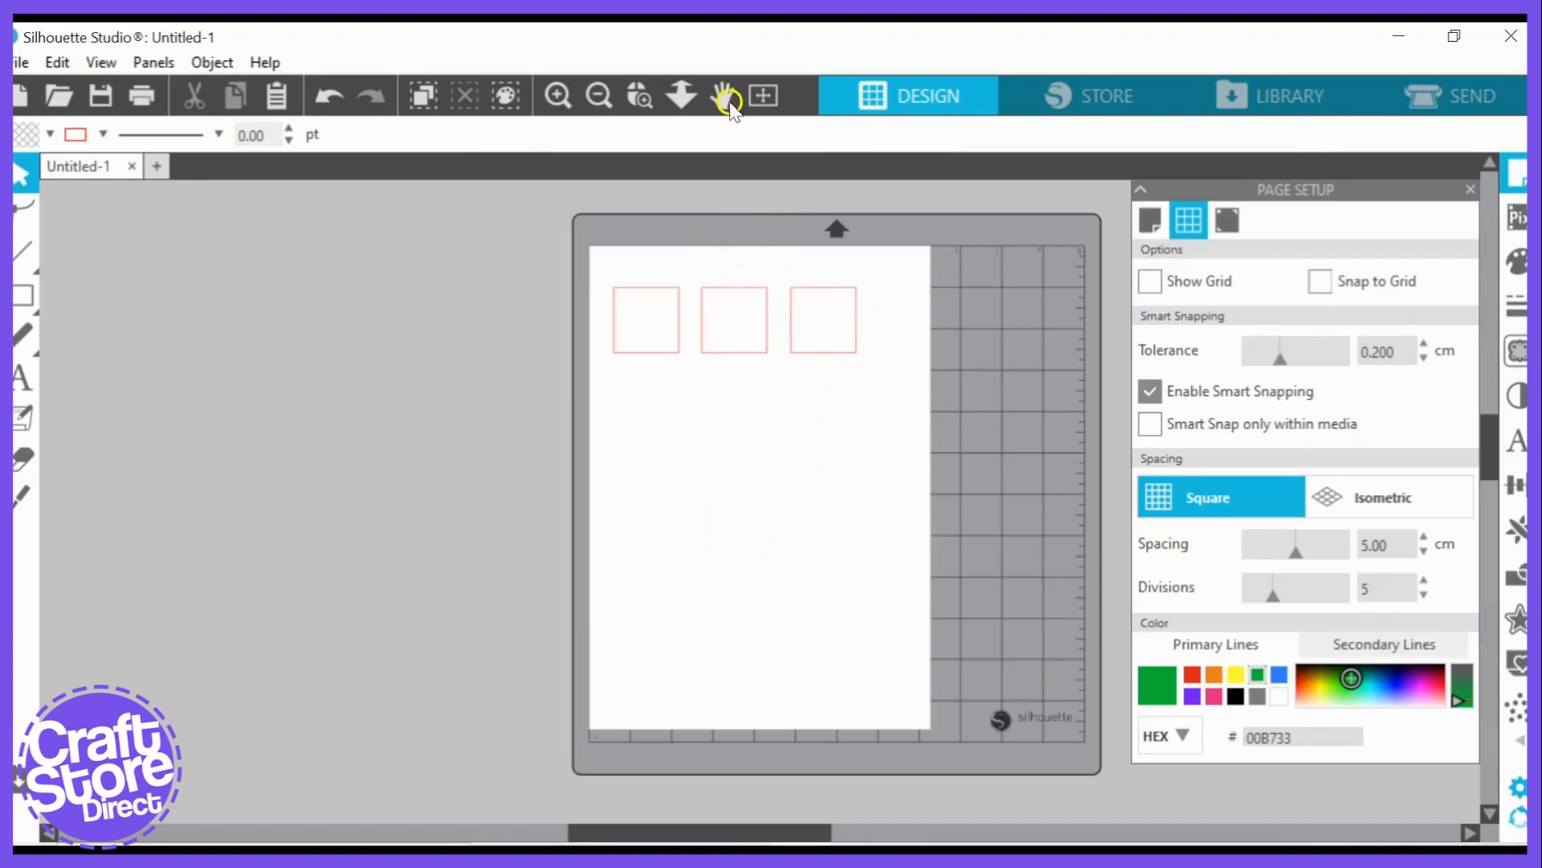
- Select all three squares, look through the available alignment and spacing options, and deselect the squares
{"action": "left_click_drag", "start_coordinate": [523, 260], "coordinate": [922, 378]}
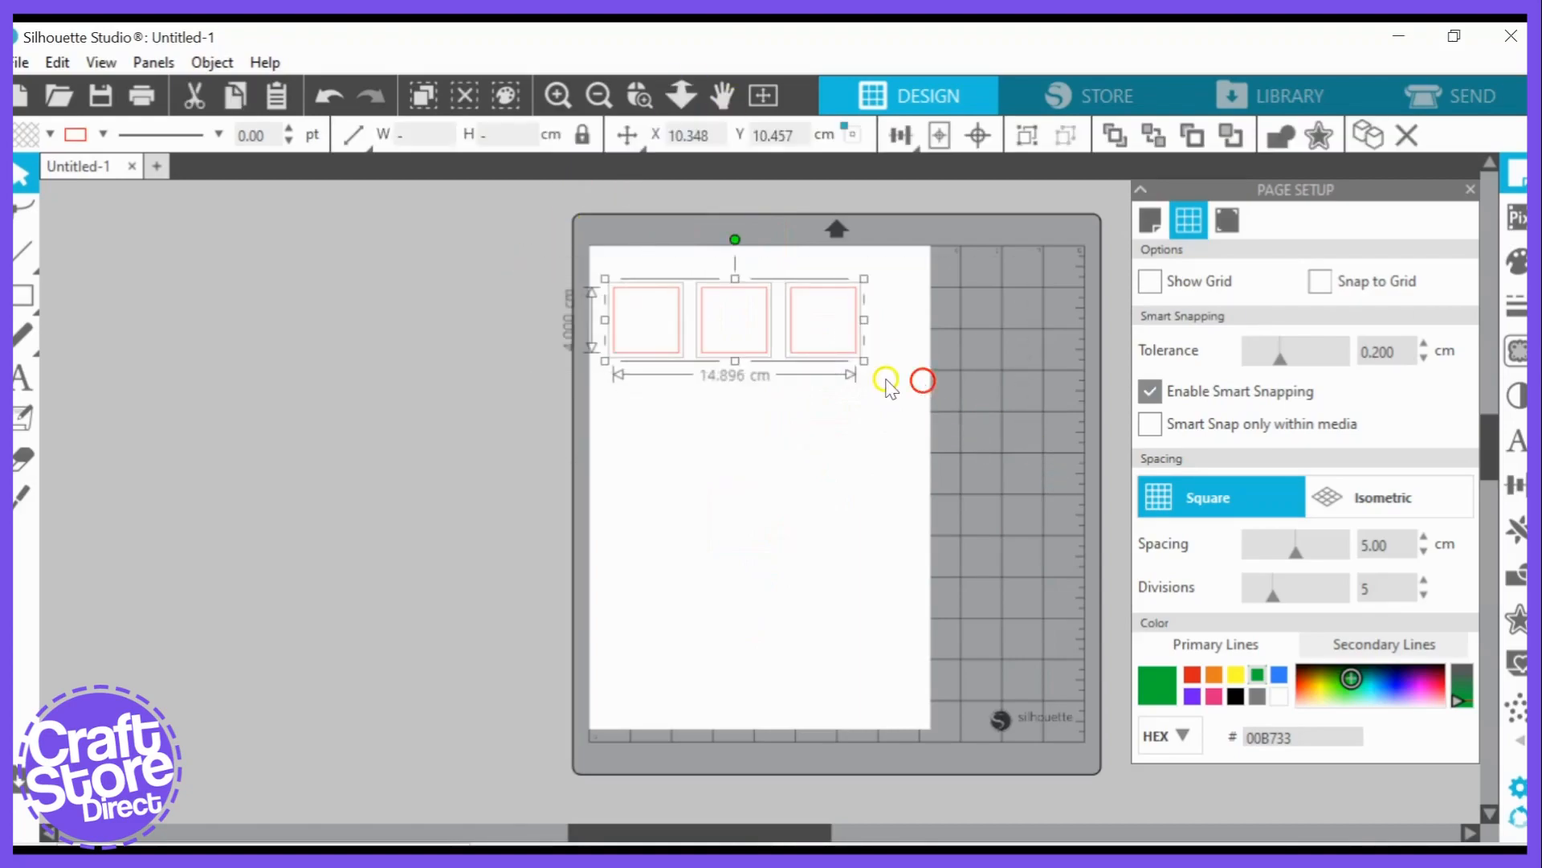
{"action": "left_click", "coordinate": [896, 136]}
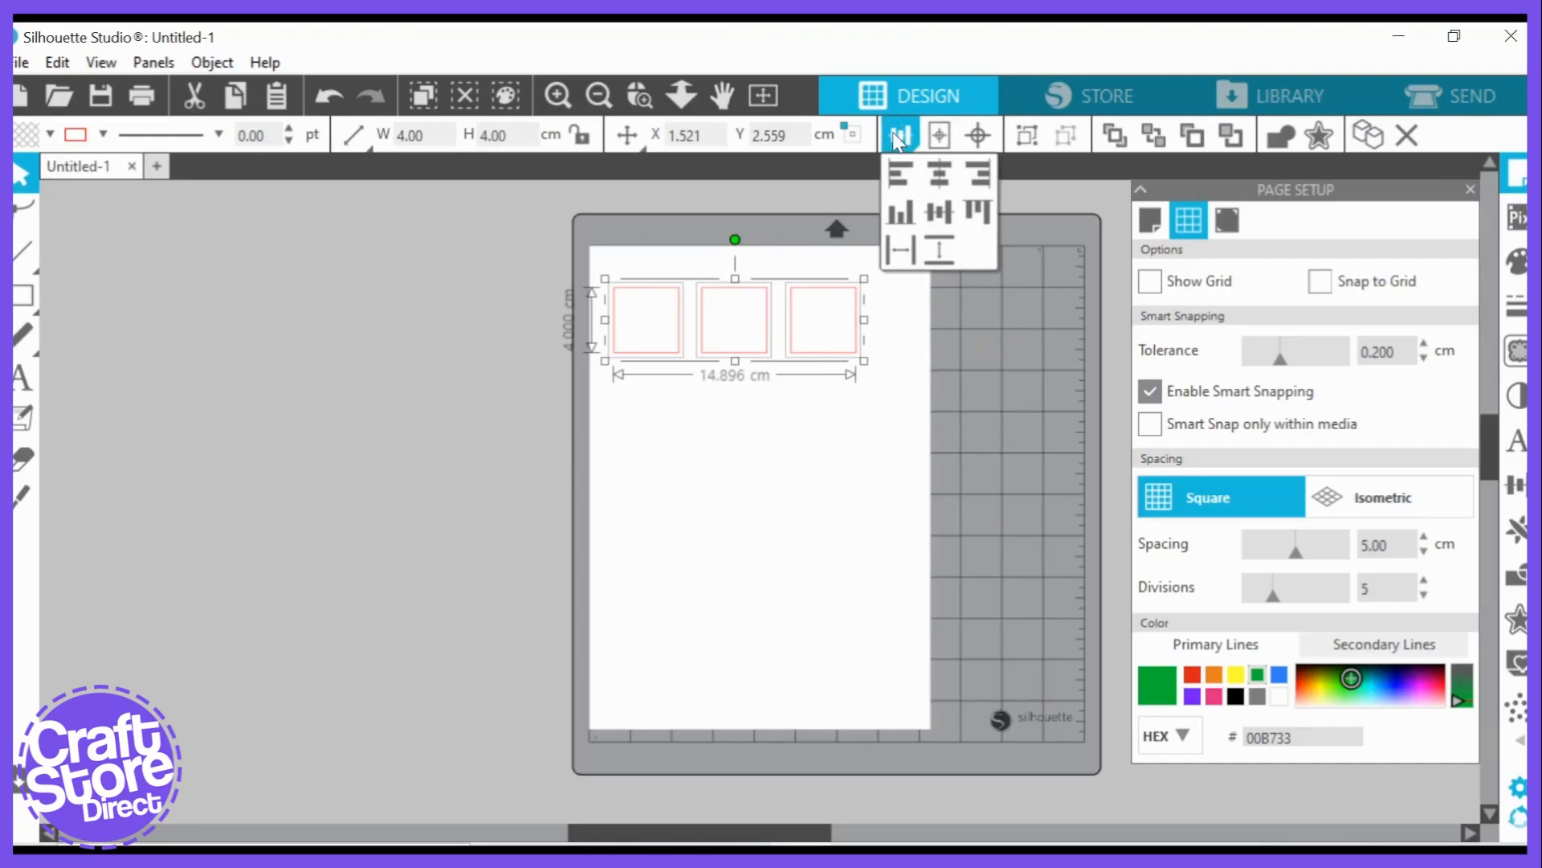
{"action": "left_click", "coordinate": [813, 566]}
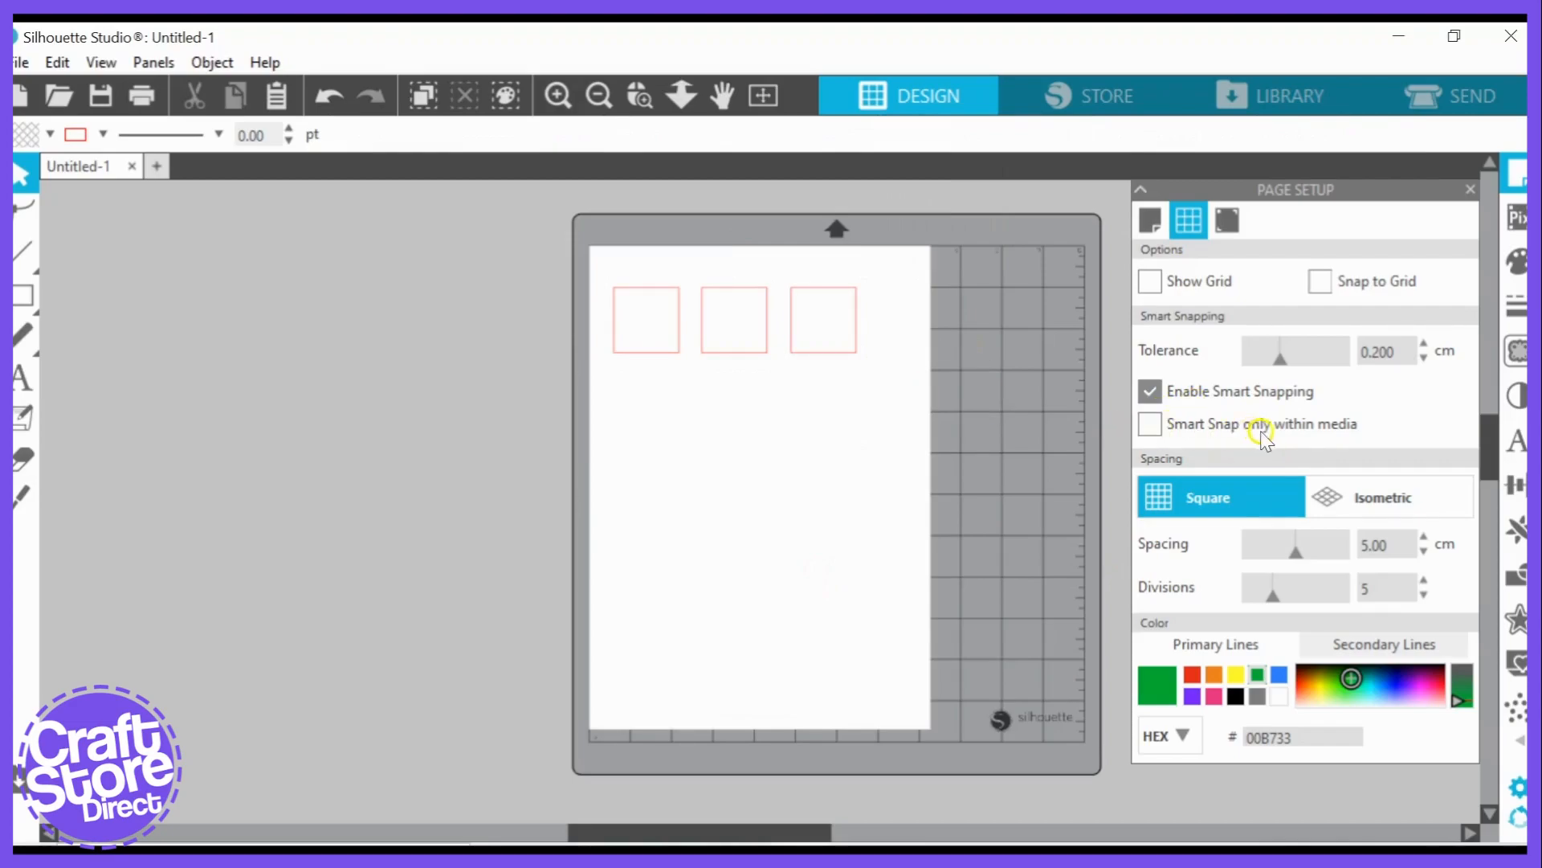
- Move the left square off the page into the grey area and limit smart snapping to within the media
{"action": "mouse_move", "coordinate": [639, 353]}
{"action": "left_mouse_down"}
{"action": "mouse_move", "coordinate": [501, 358]}
{"action": "mouse_move", "coordinate": [485, 338]}
{"action": "mouse_move", "coordinate": [498, 370]}
{"action": "mouse_move", "coordinate": [523, 355]}
{"action": "left_mouse_up"}
{"action": "left_click", "coordinate": [1151, 424]}
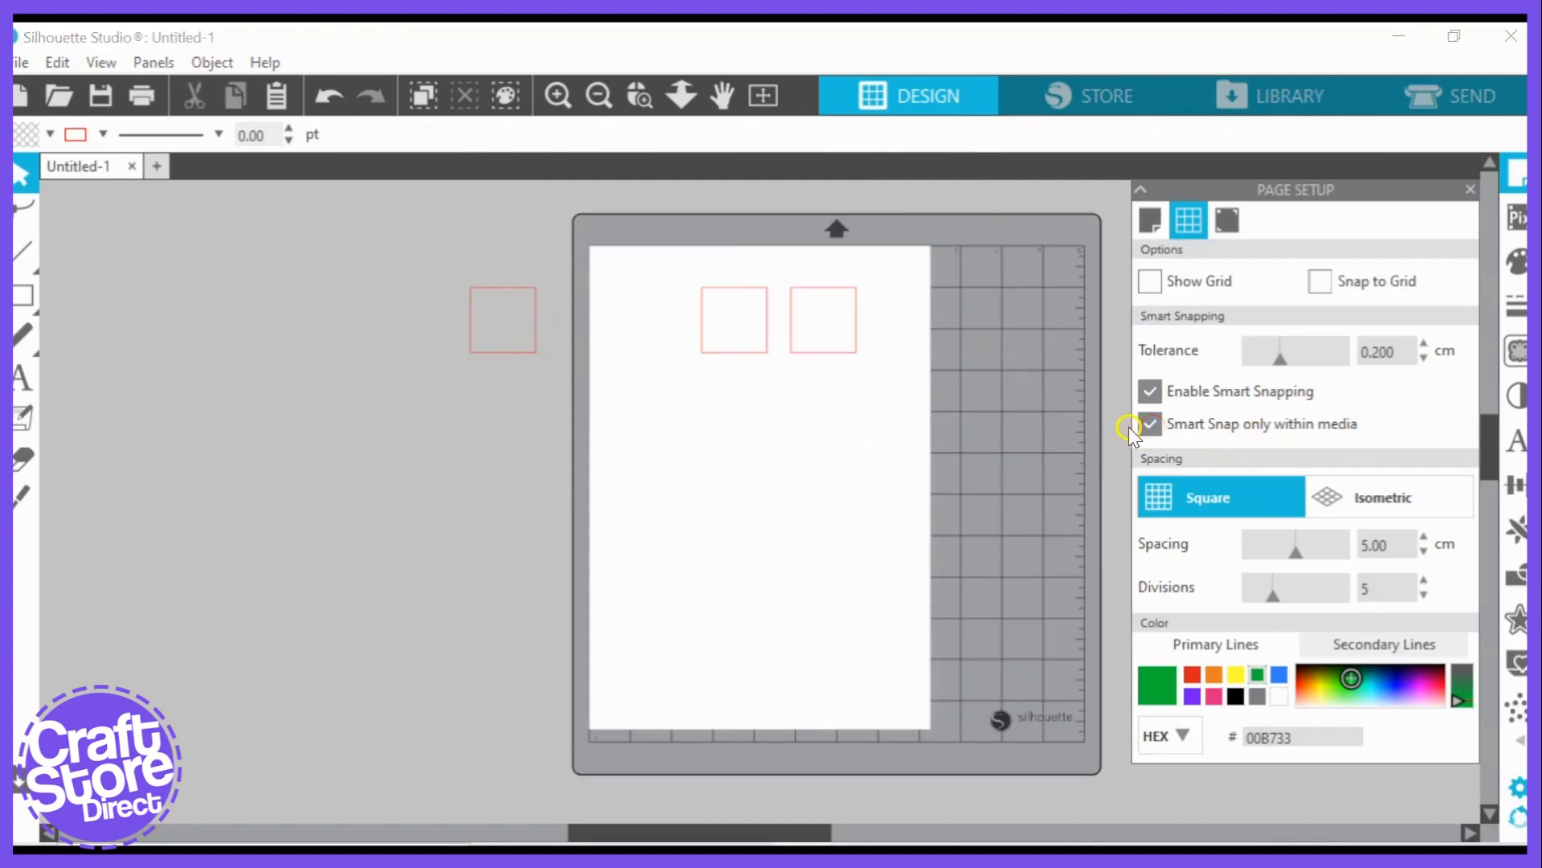
- Test snapping with the off-page square and the middle square, then return the off-page square to the left end of the row
{"action": "left_click", "coordinate": [510, 352]}
{"action": "left_click_drag", "start_coordinate": [510, 352], "coordinate": [636, 349]}
{"action": "mouse_move", "coordinate": [733, 352]}
{"action": "left_mouse_down"}
{"action": "mouse_move", "coordinate": [732, 368]}
{"action": "mouse_move", "coordinate": [735, 352]}
{"action": "left_mouse_up"}
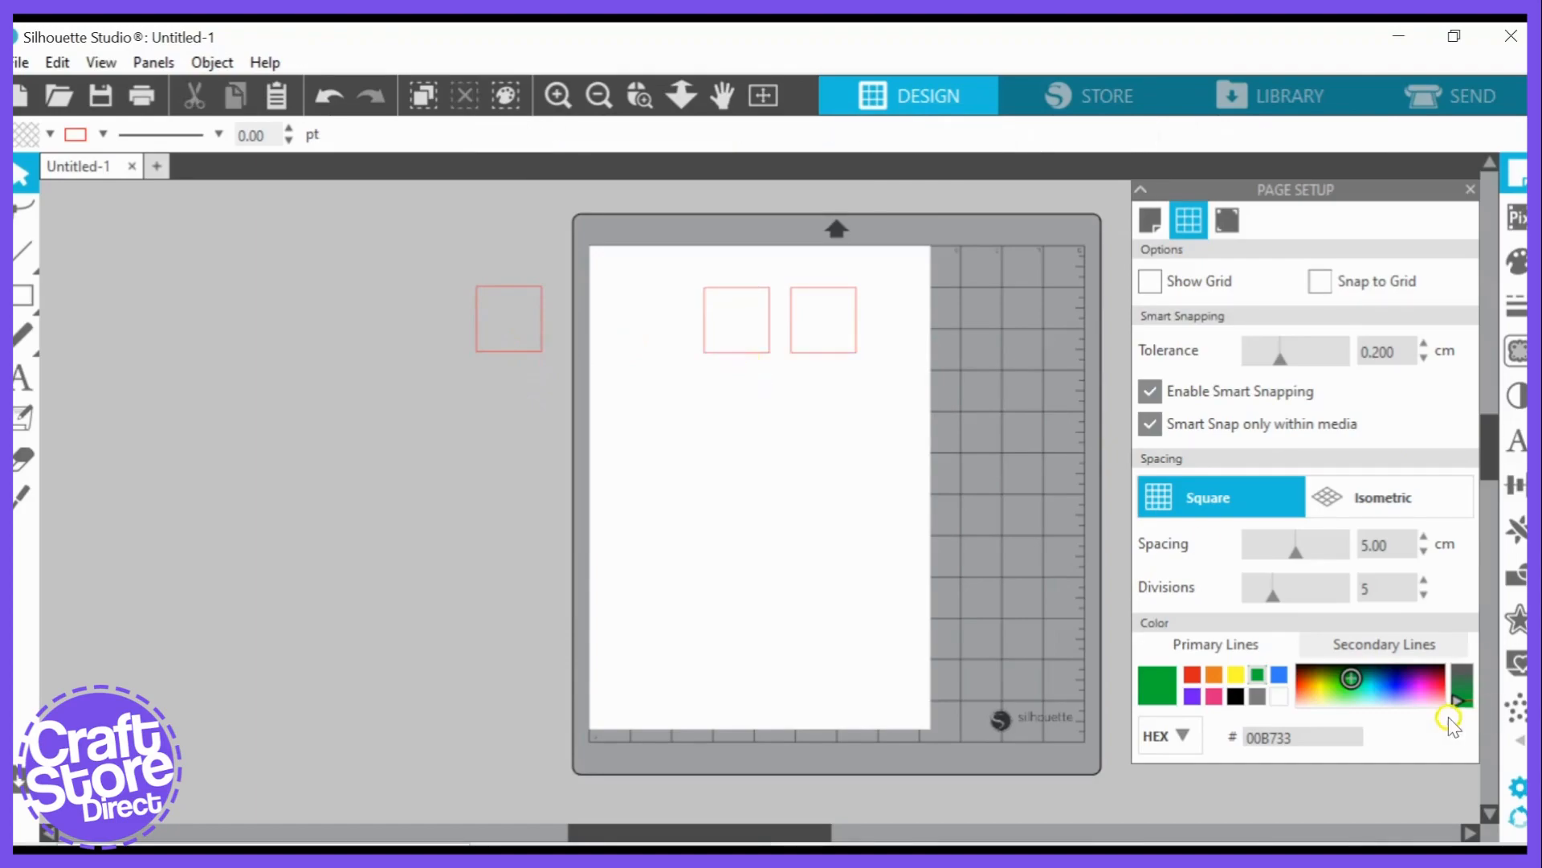
{"action": "left_click_drag", "start_coordinate": [526, 350], "coordinate": [670, 350]}
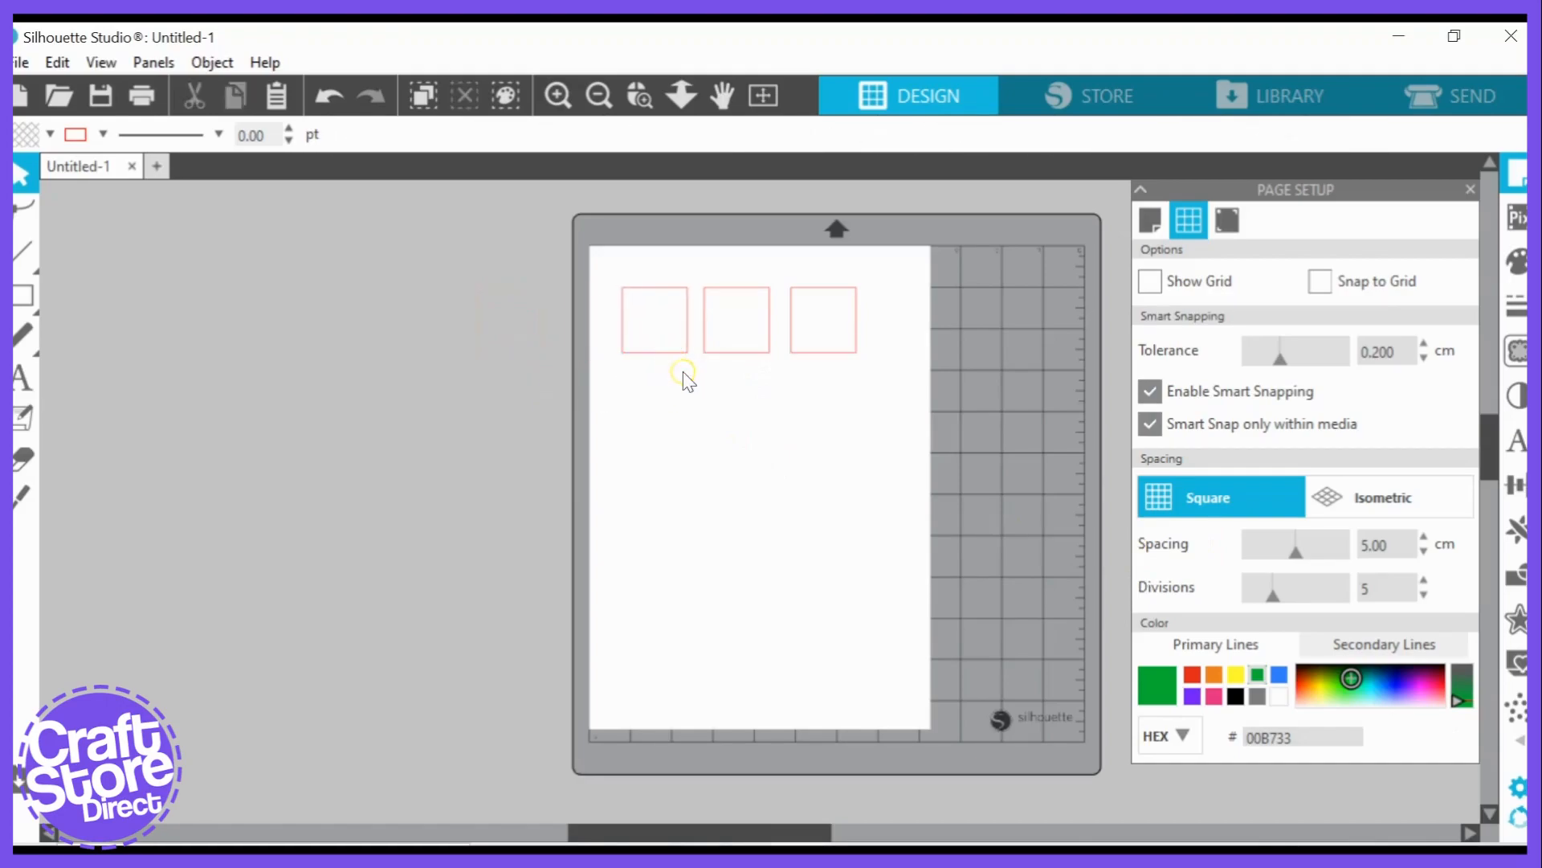
- Turn the page's registration marks on to preview them, then switch them off again
{"action": "left_click", "coordinate": [1228, 221]}
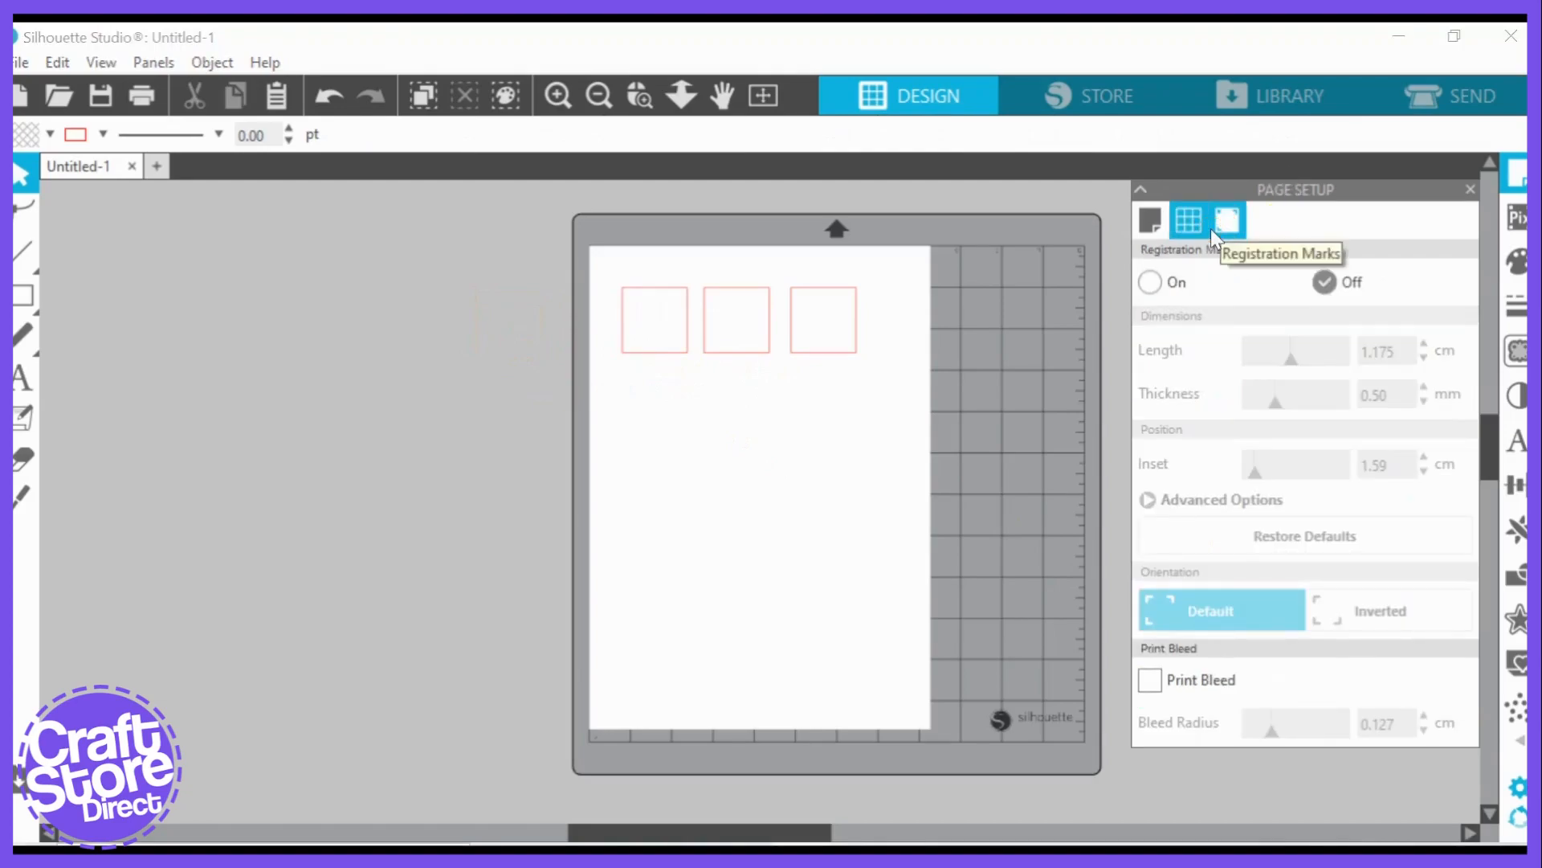
{"action": "left_click", "coordinate": [1152, 283]}
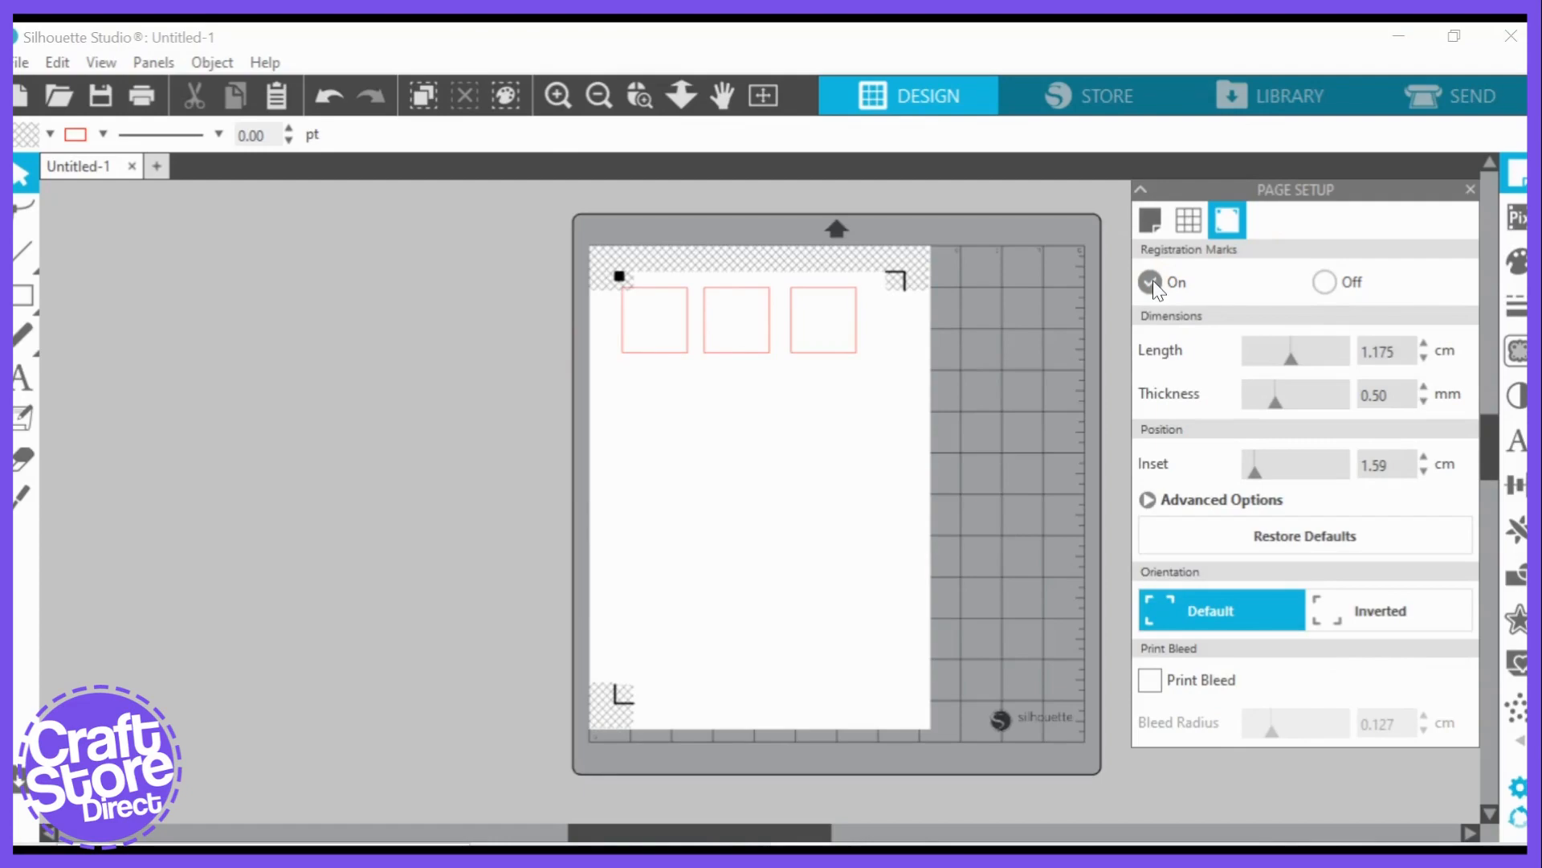
{"action": "left_click", "coordinate": [1154, 282]}
{"action": "left_click", "coordinate": [1333, 283]}
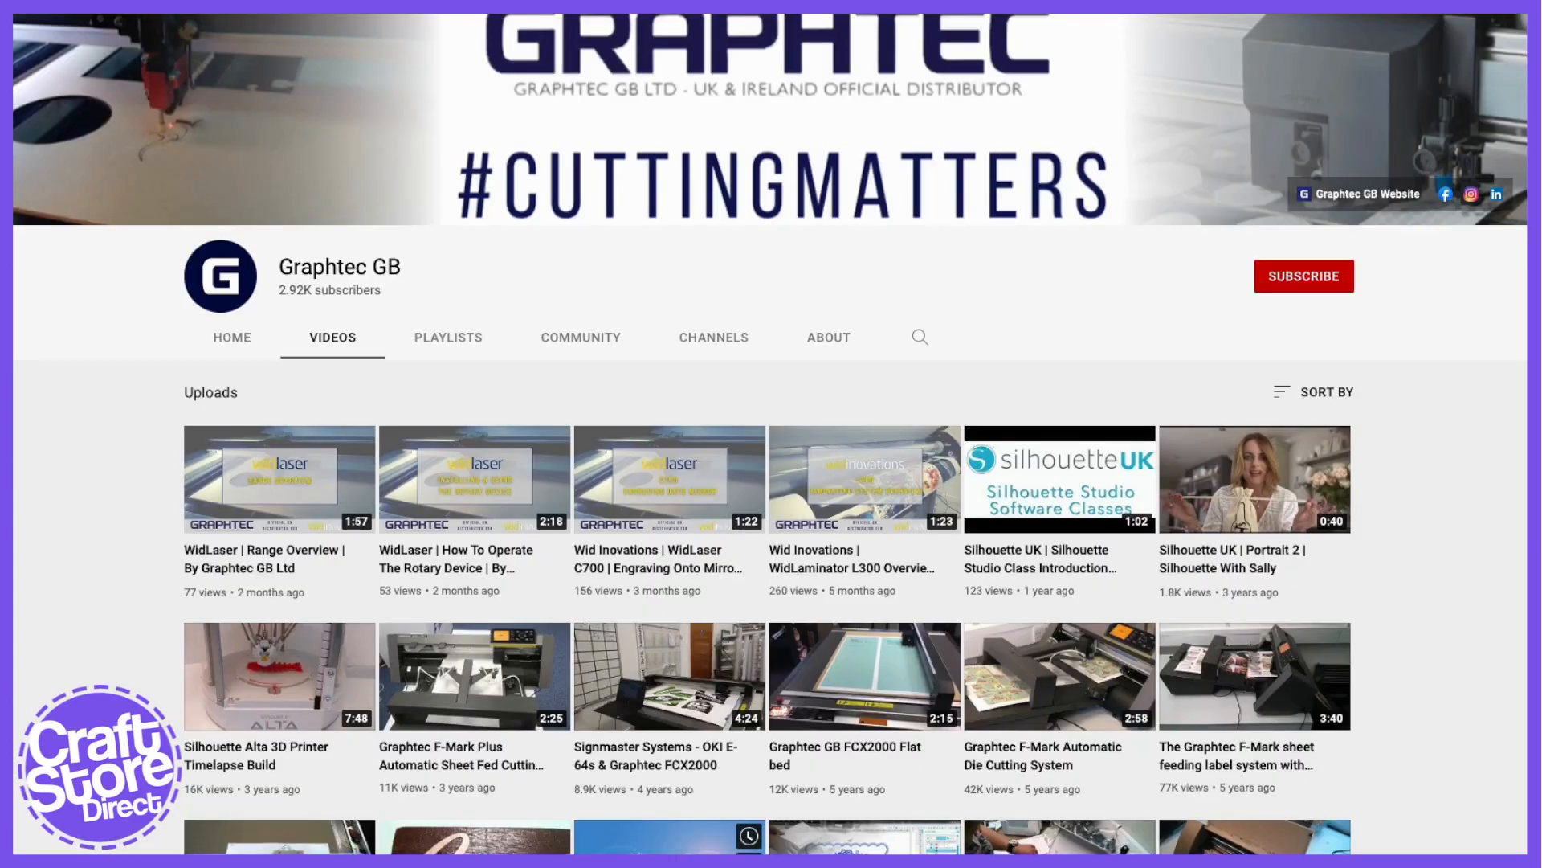